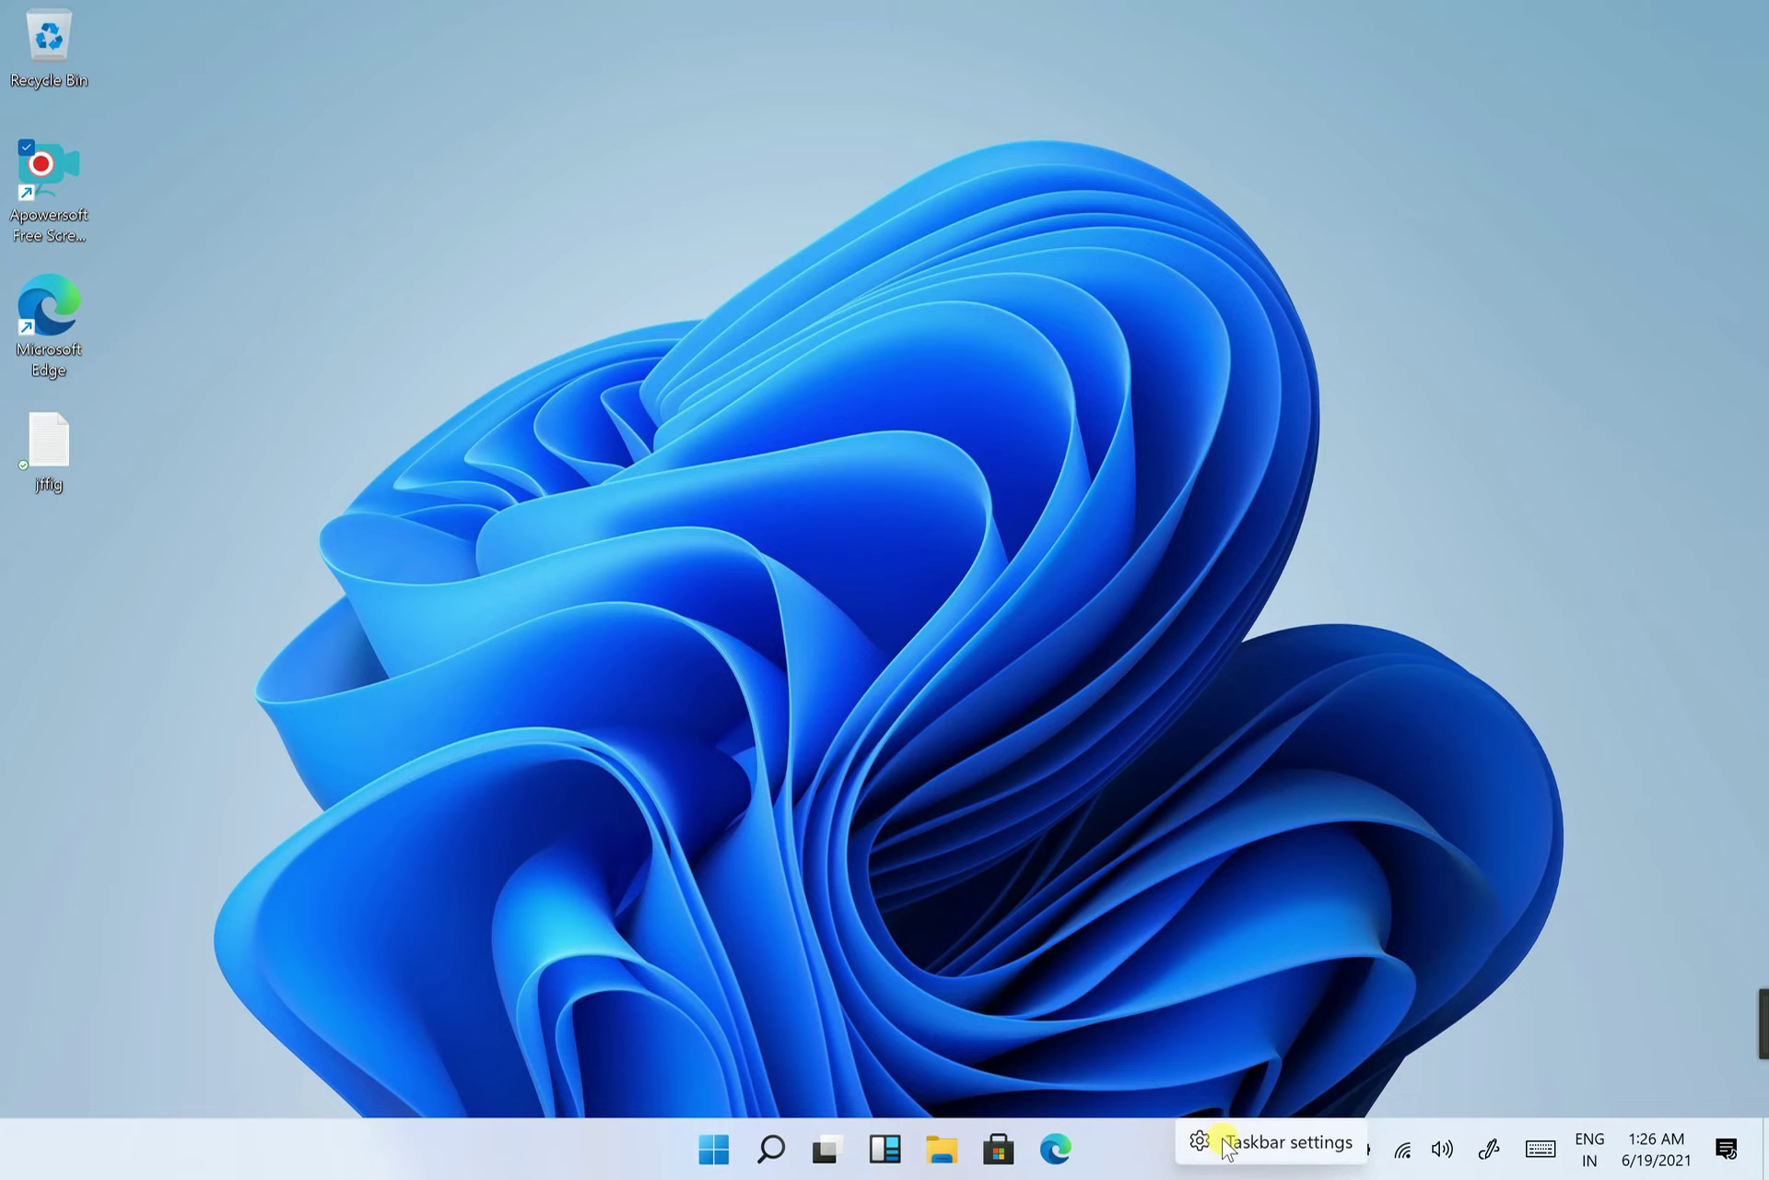
- Open the taskbar settings and set the taskbar alignment to Left
left_click(1226, 1143)
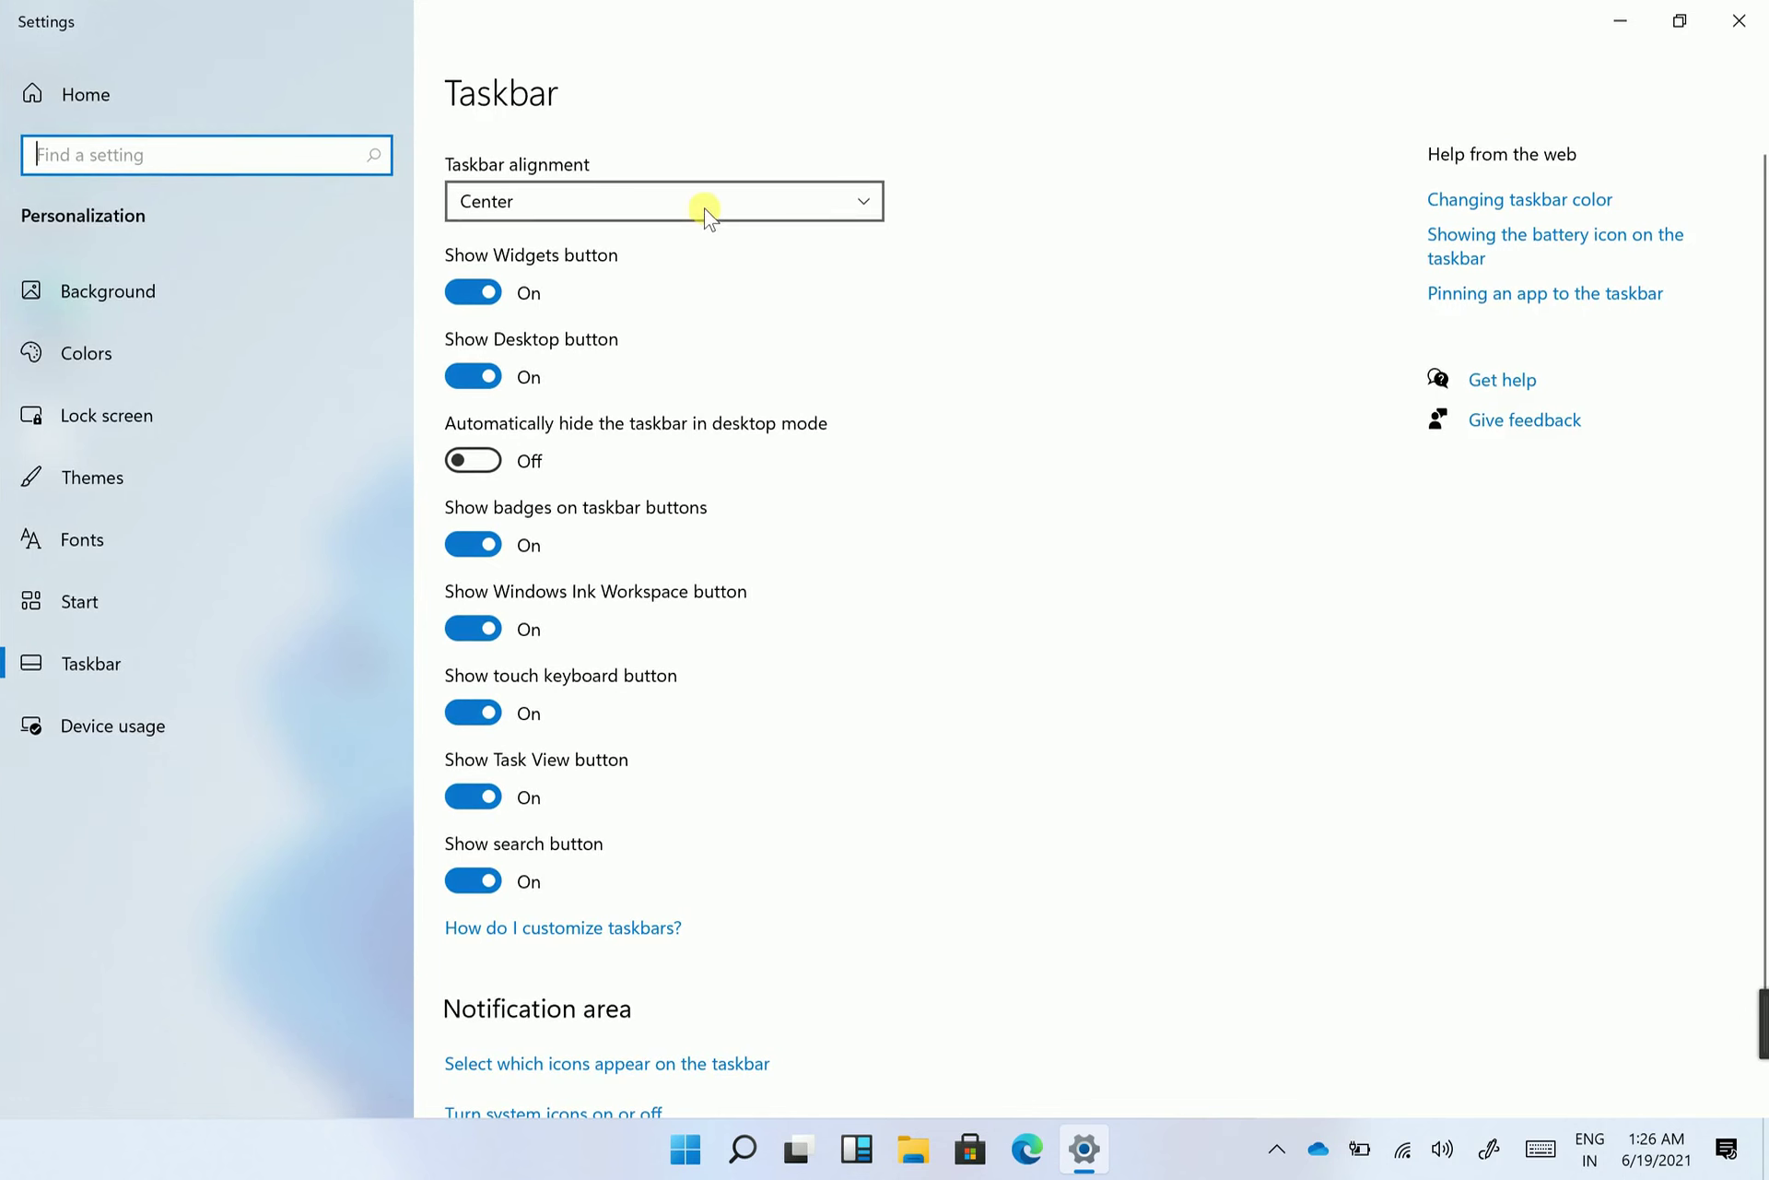
left_click(604, 221)
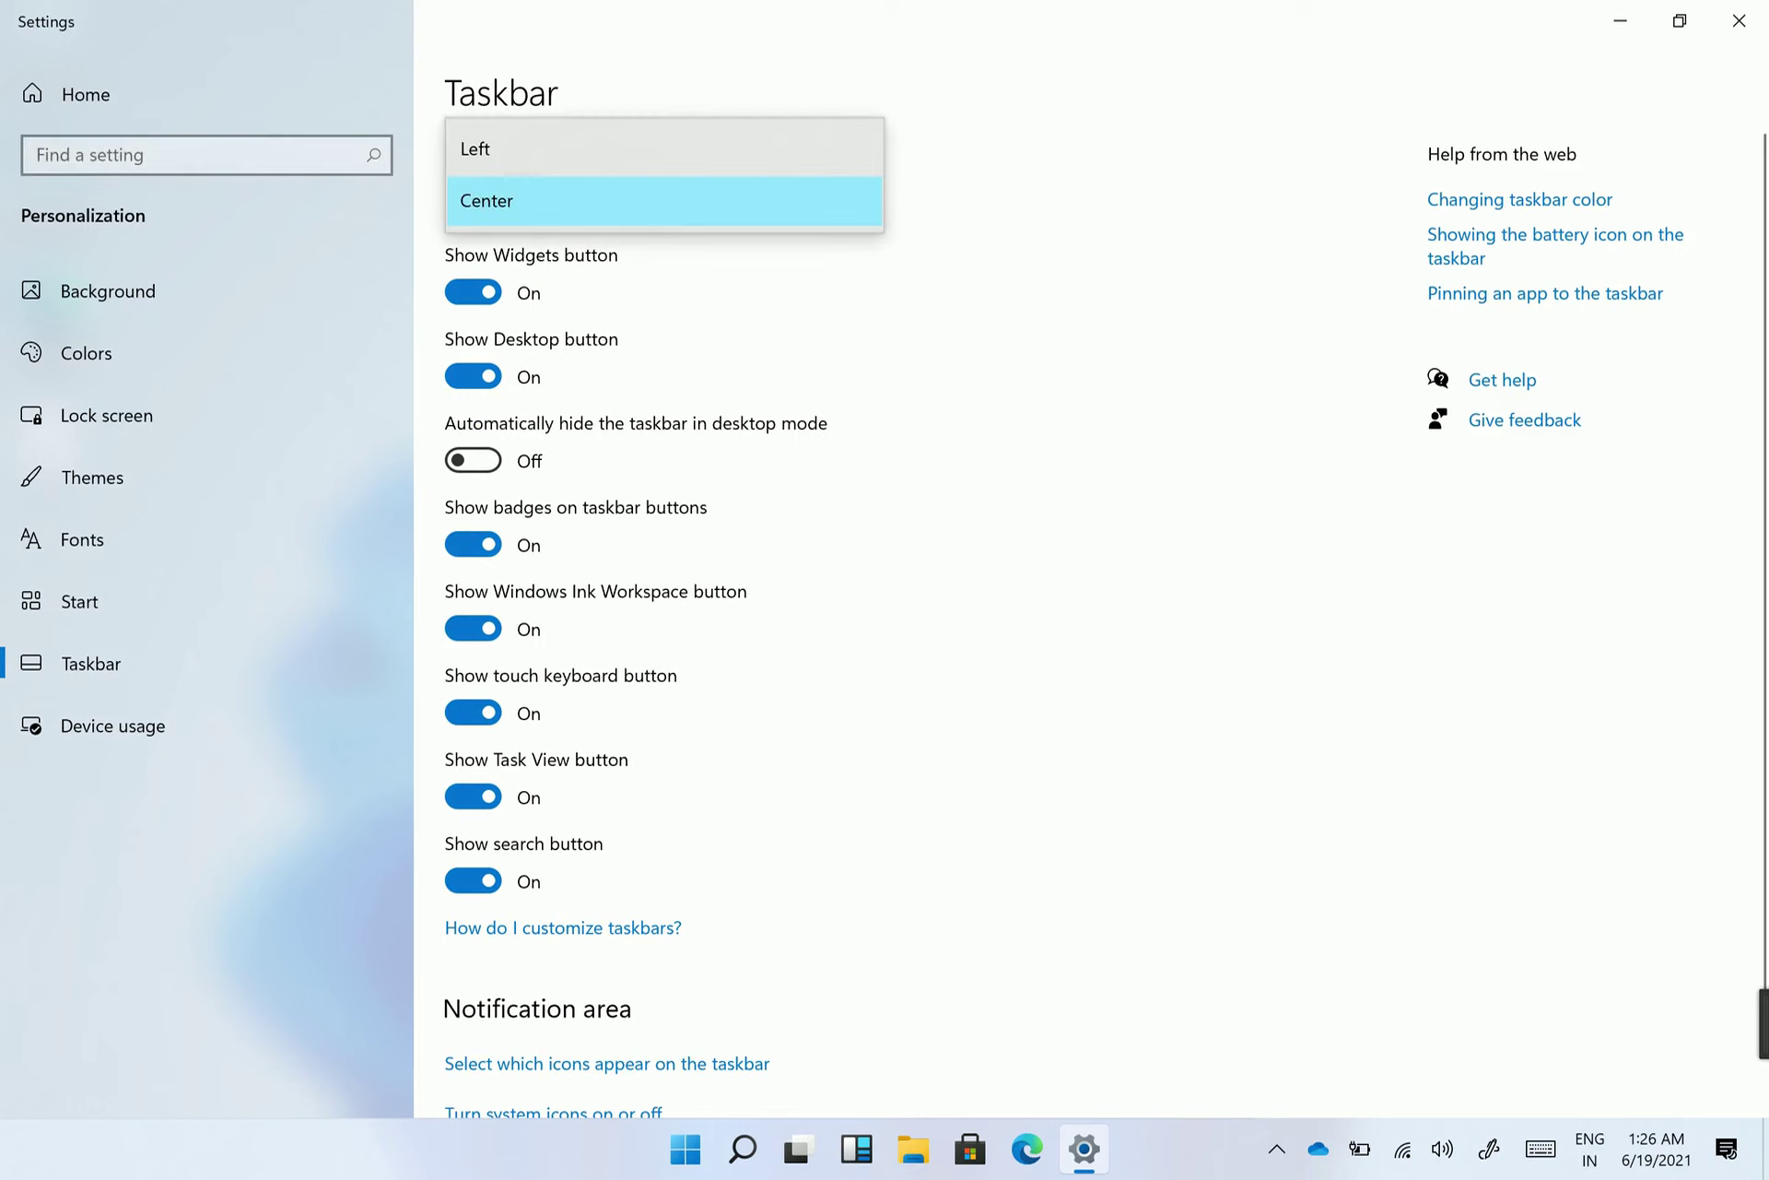
left_click(604, 149)
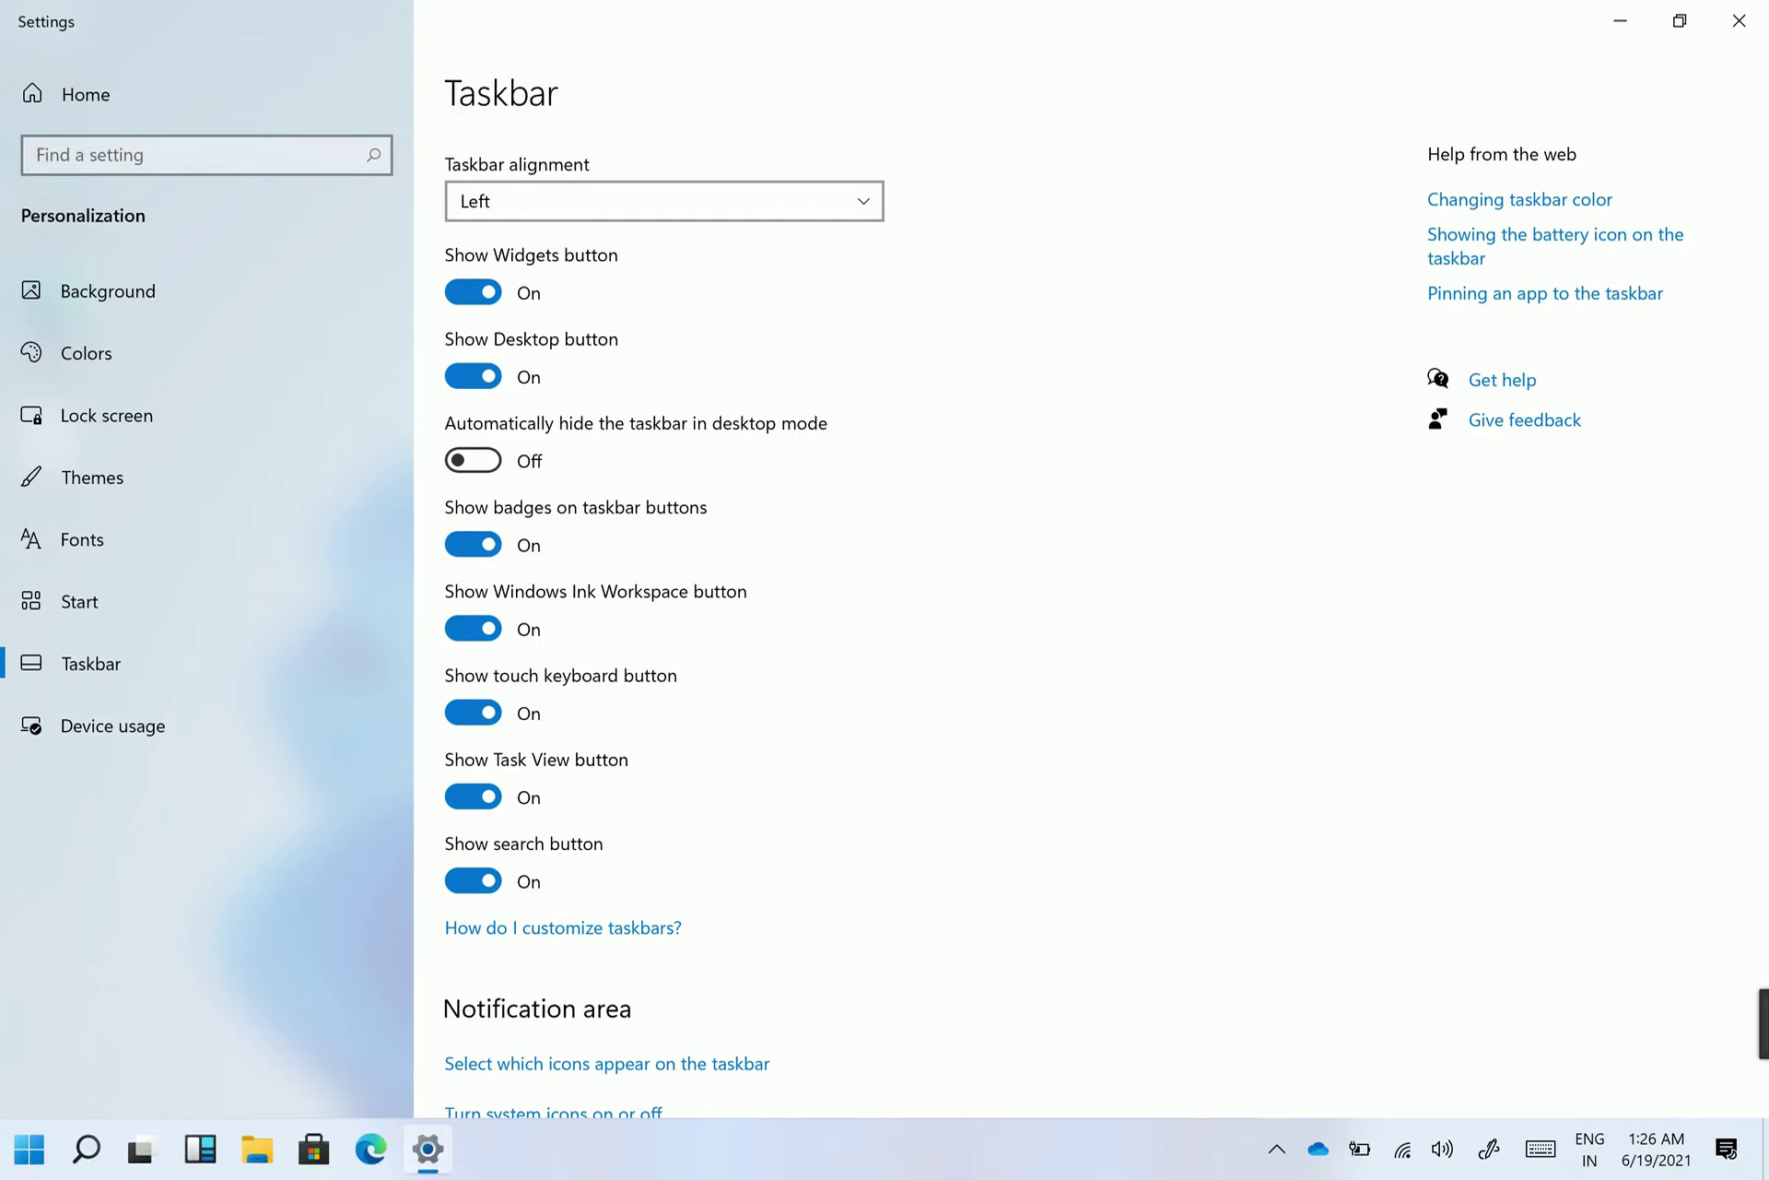
- Switch the taskbar alignment to Center and back to Left
left_click(604, 201)
left_click(486, 251)
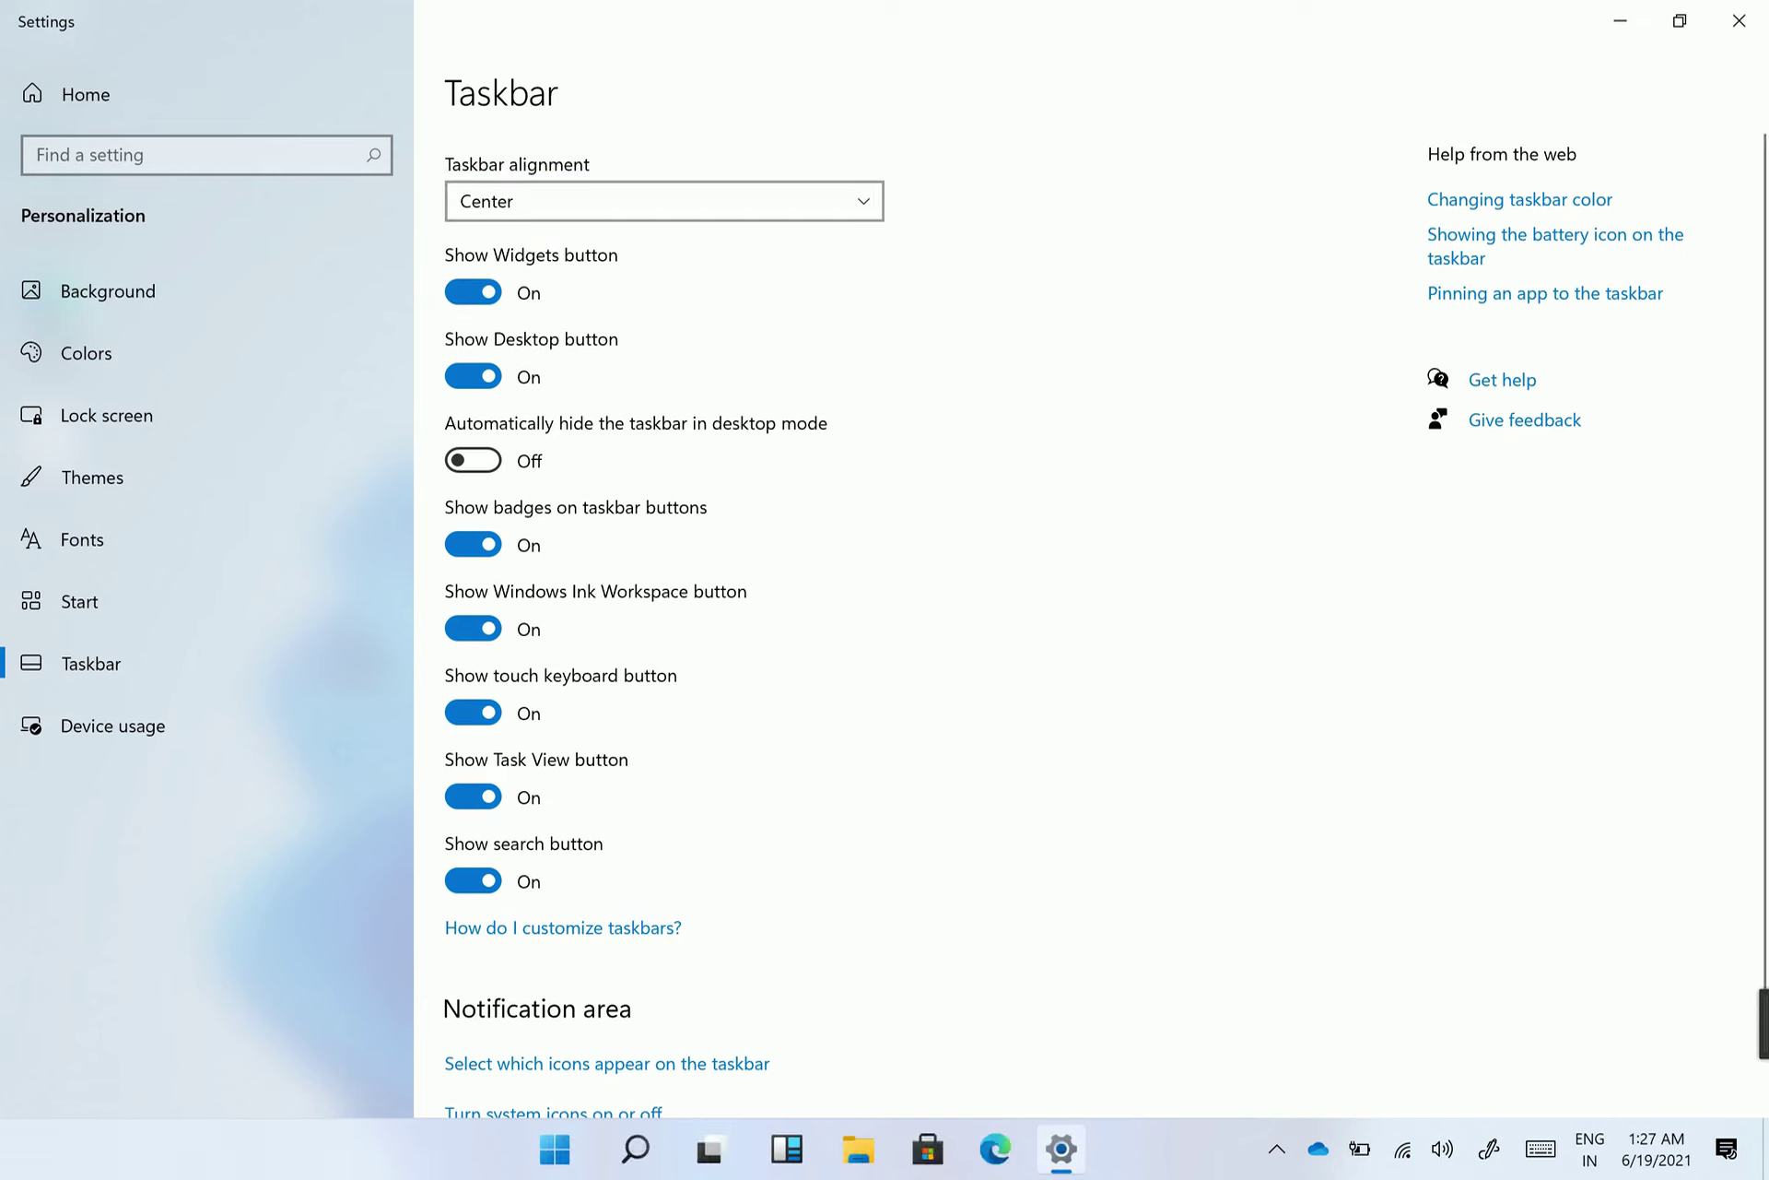
left_click(663, 199)
left_click(475, 149)
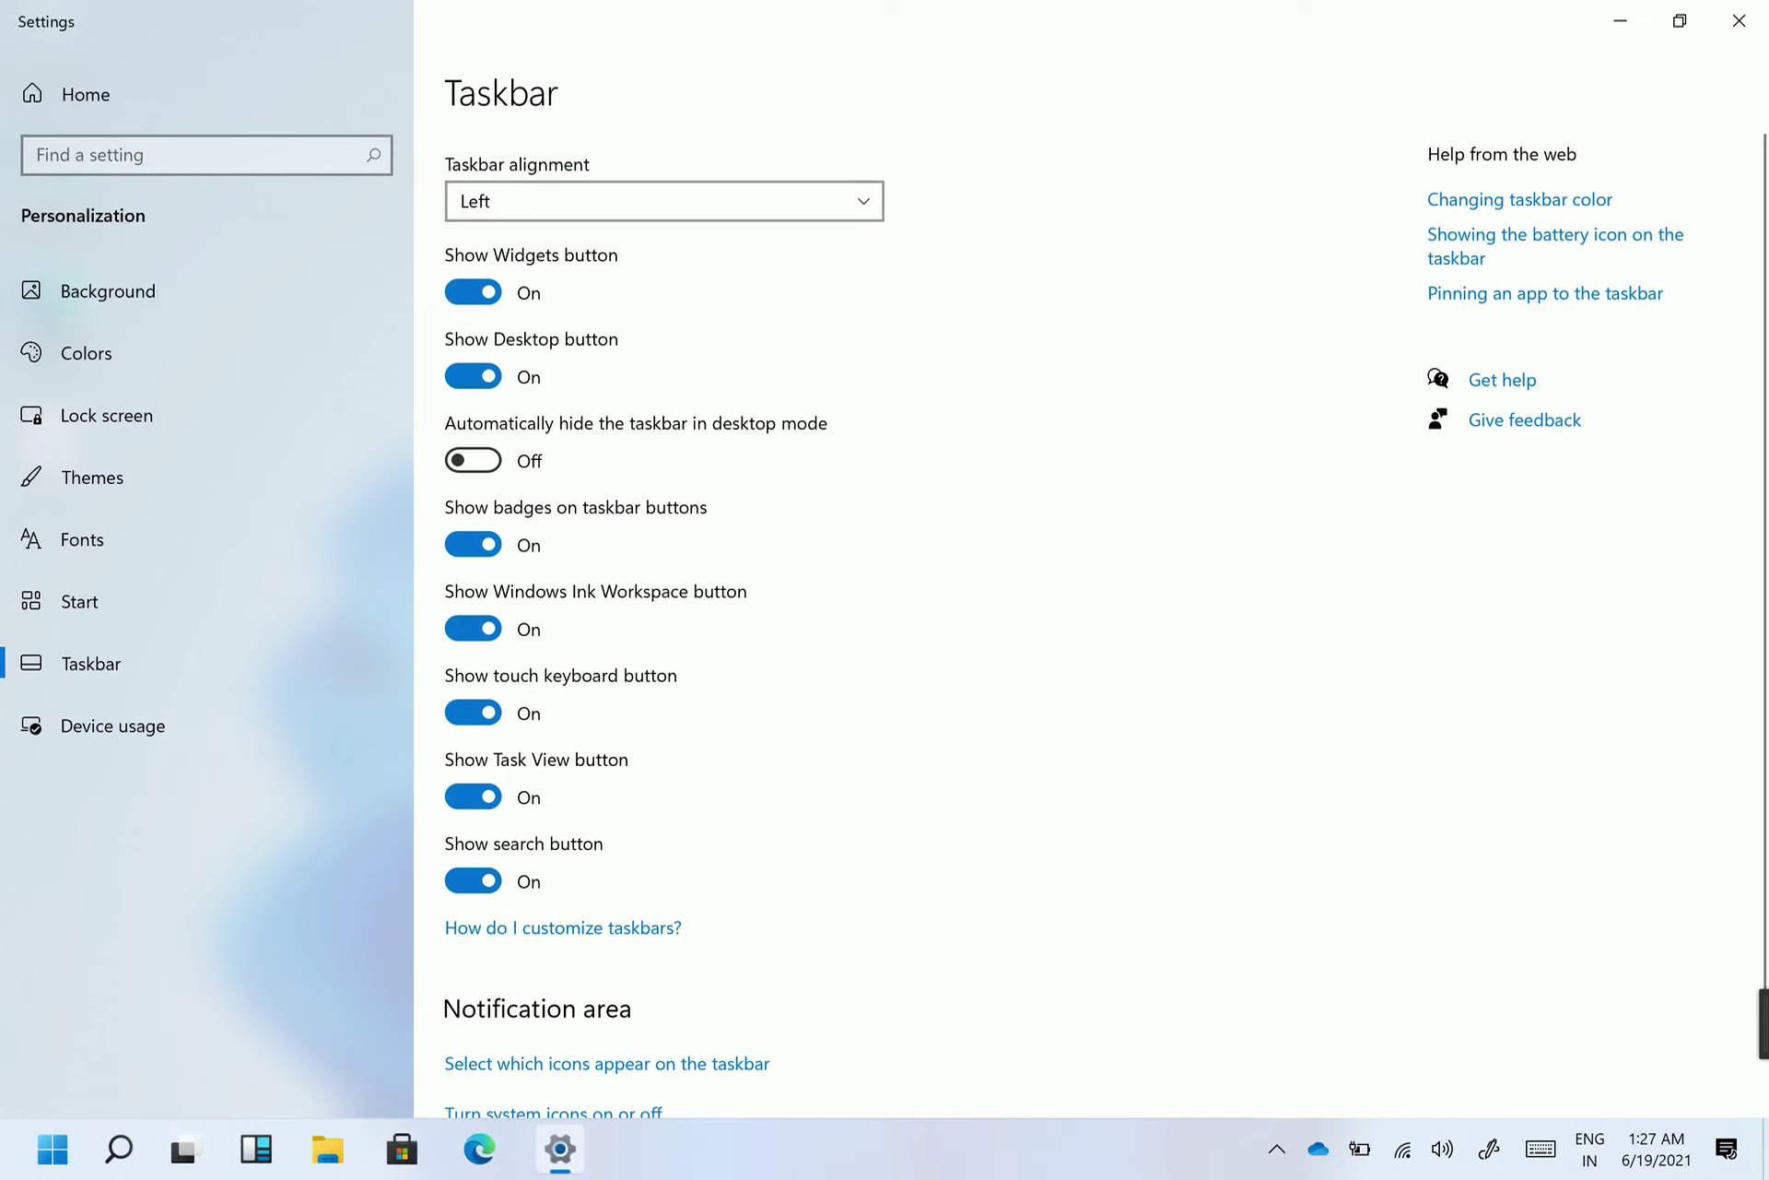
left_click(663, 201)
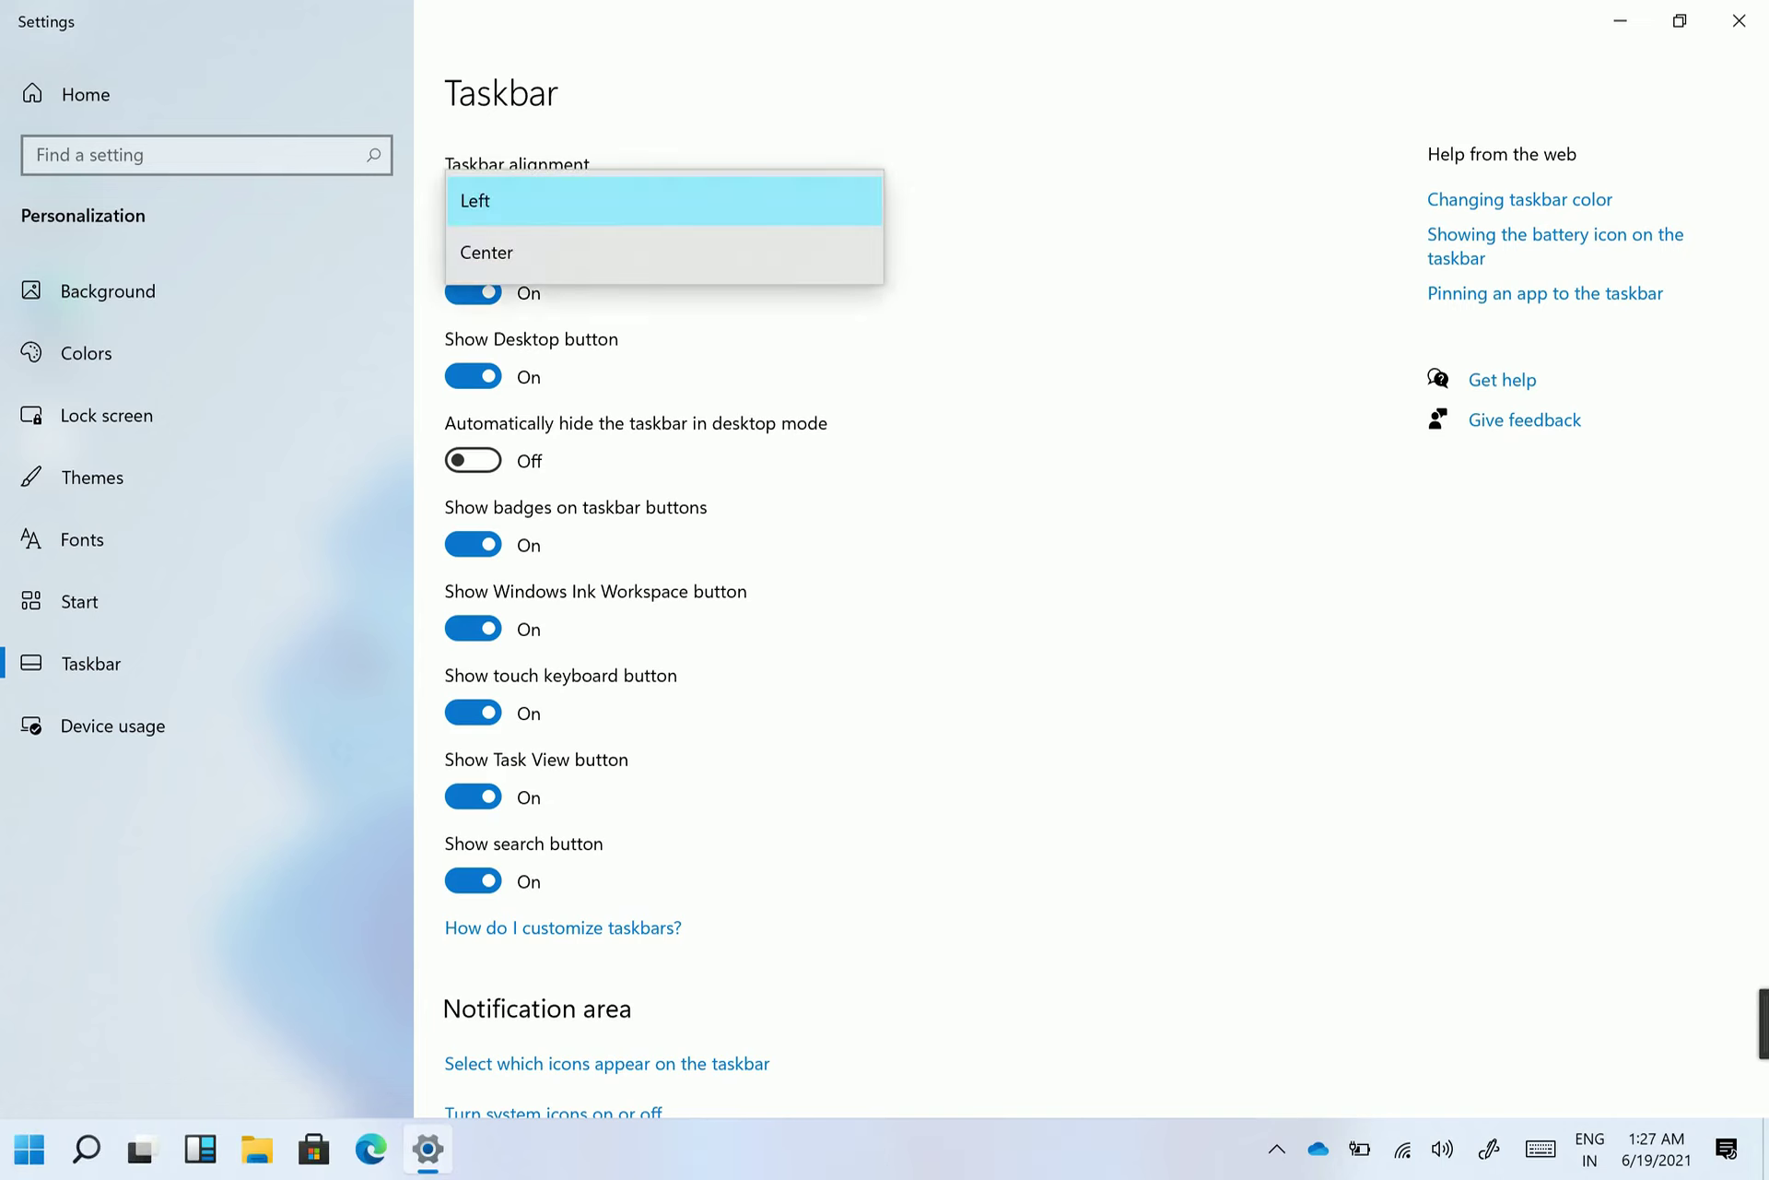
left_click(664, 201)
left_click(664, 200)
left_click(664, 201)
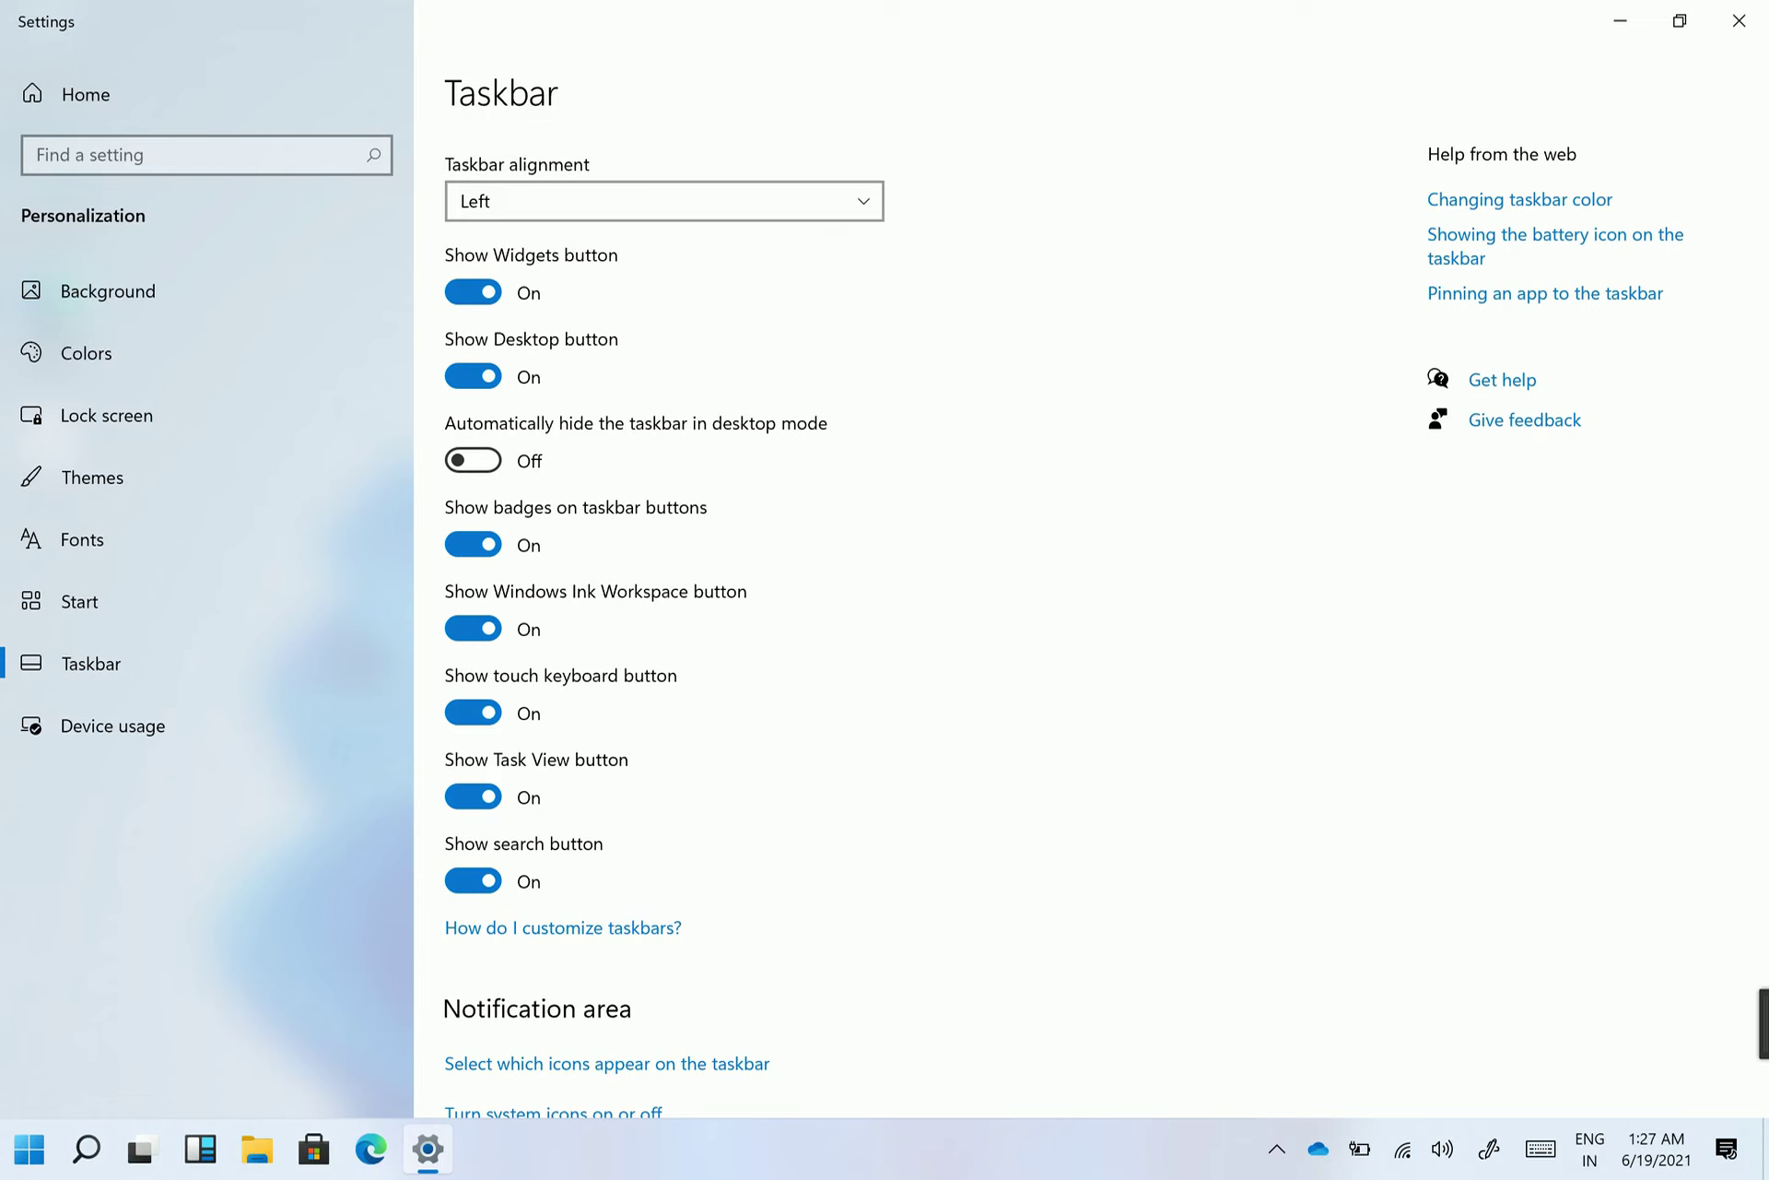
- View the Start menu with the left-aligned taskbar, close the Settings window and show the menu again over the desktop
key("super")
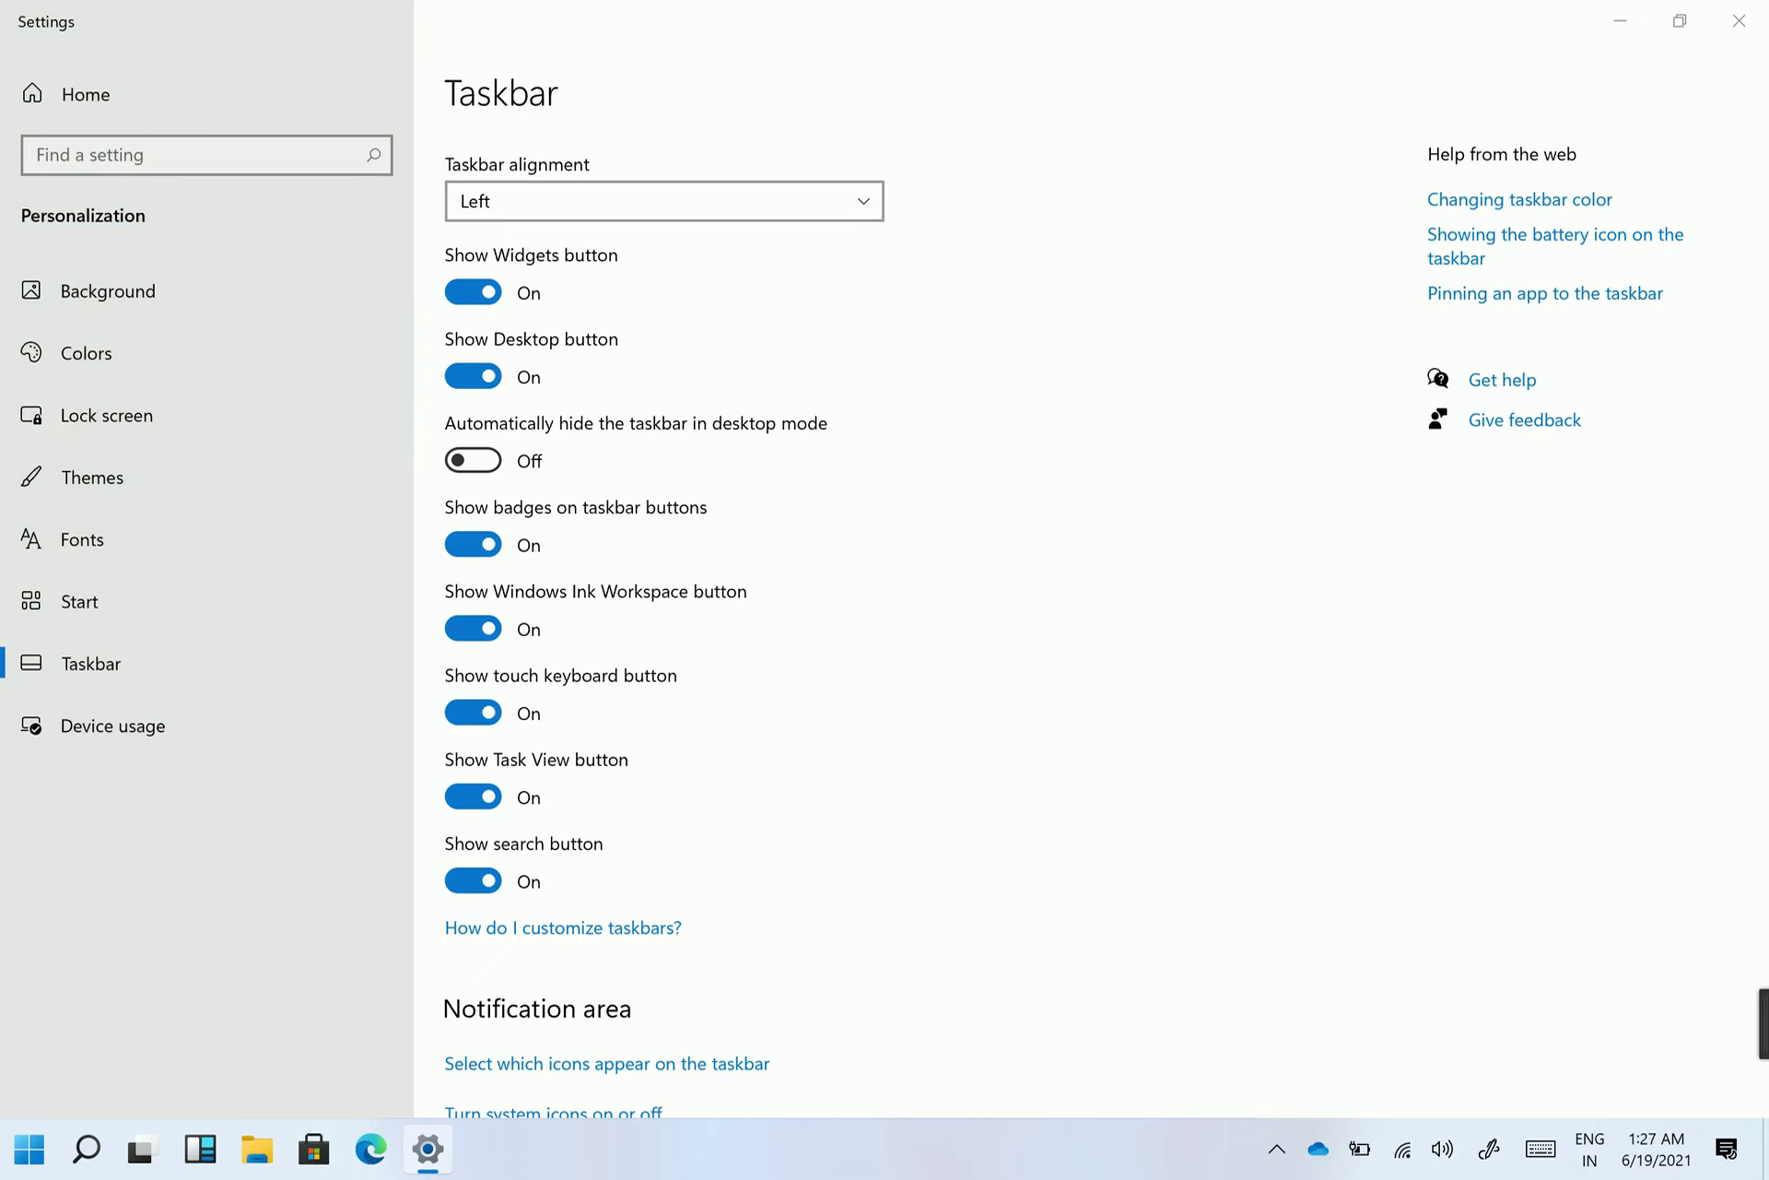
key("super")
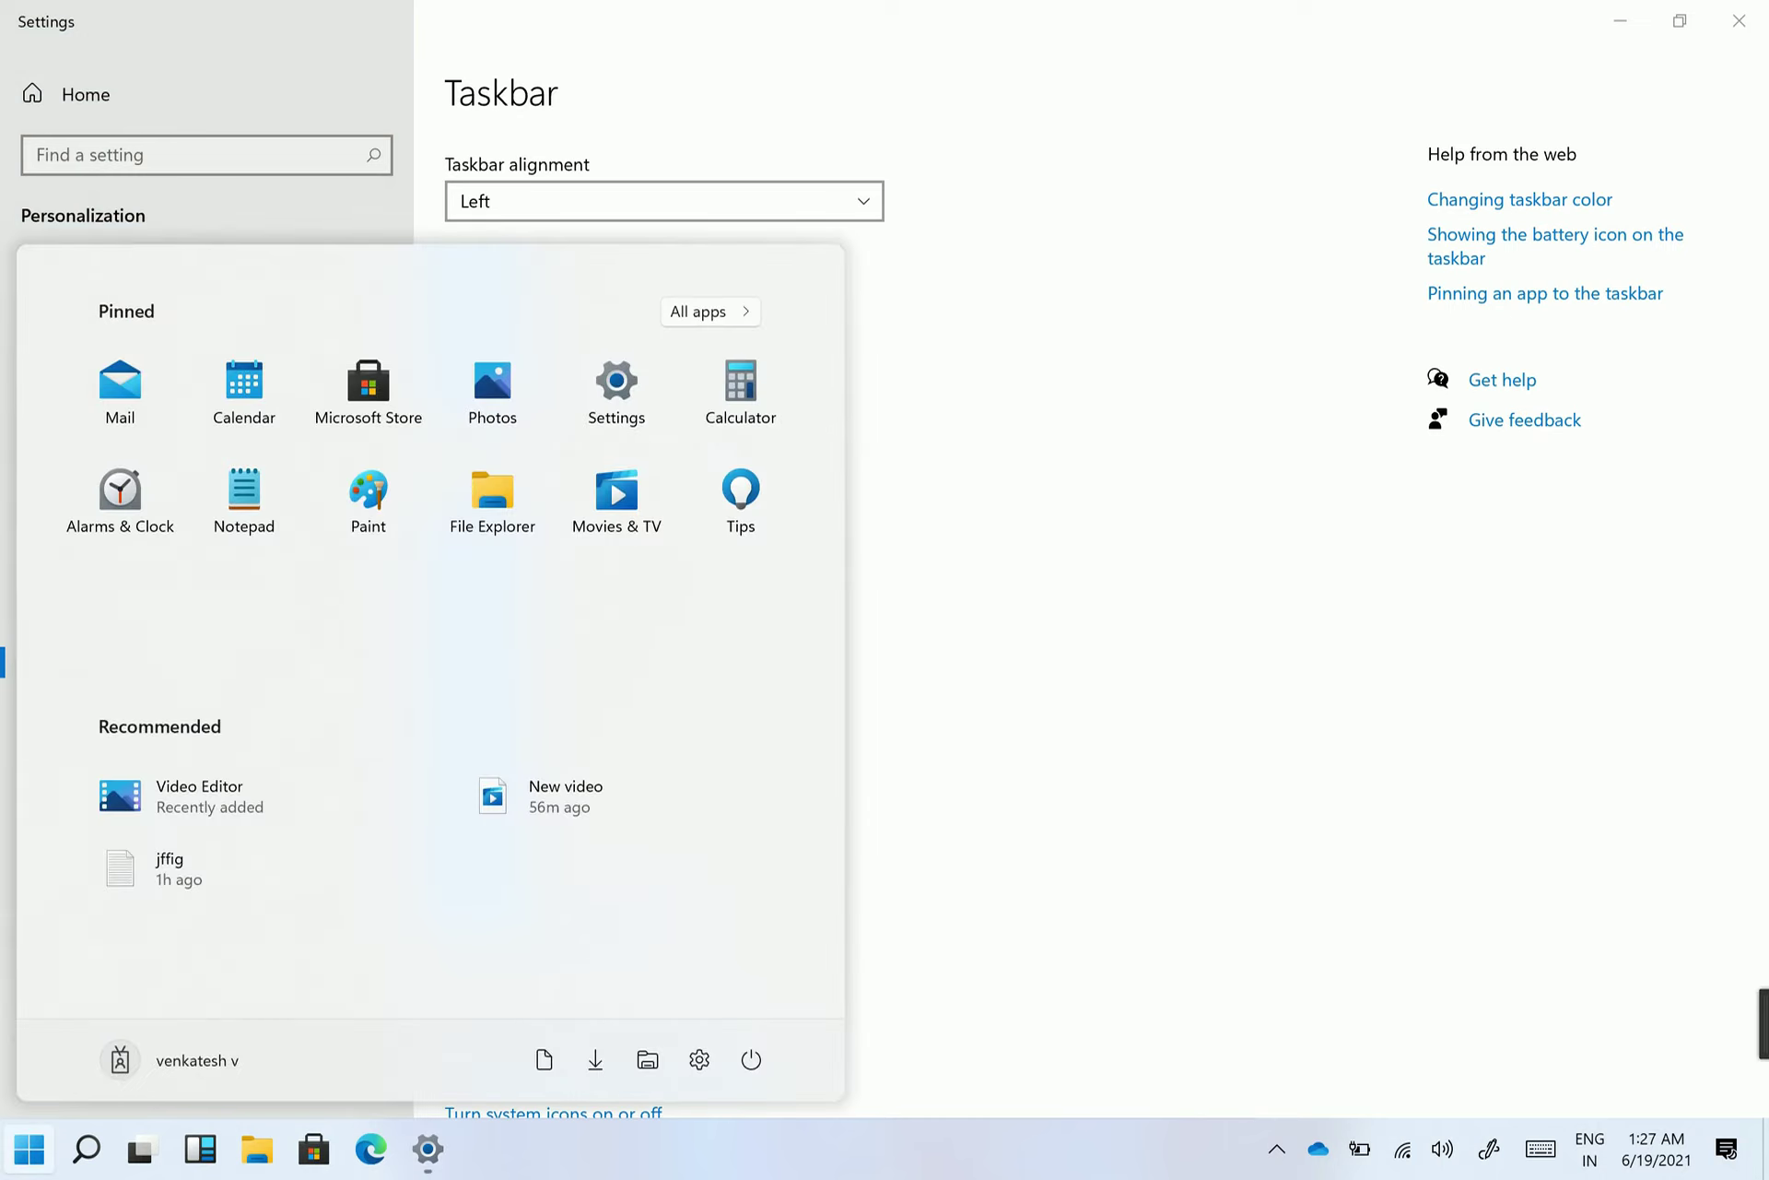
left_click(30, 1148)
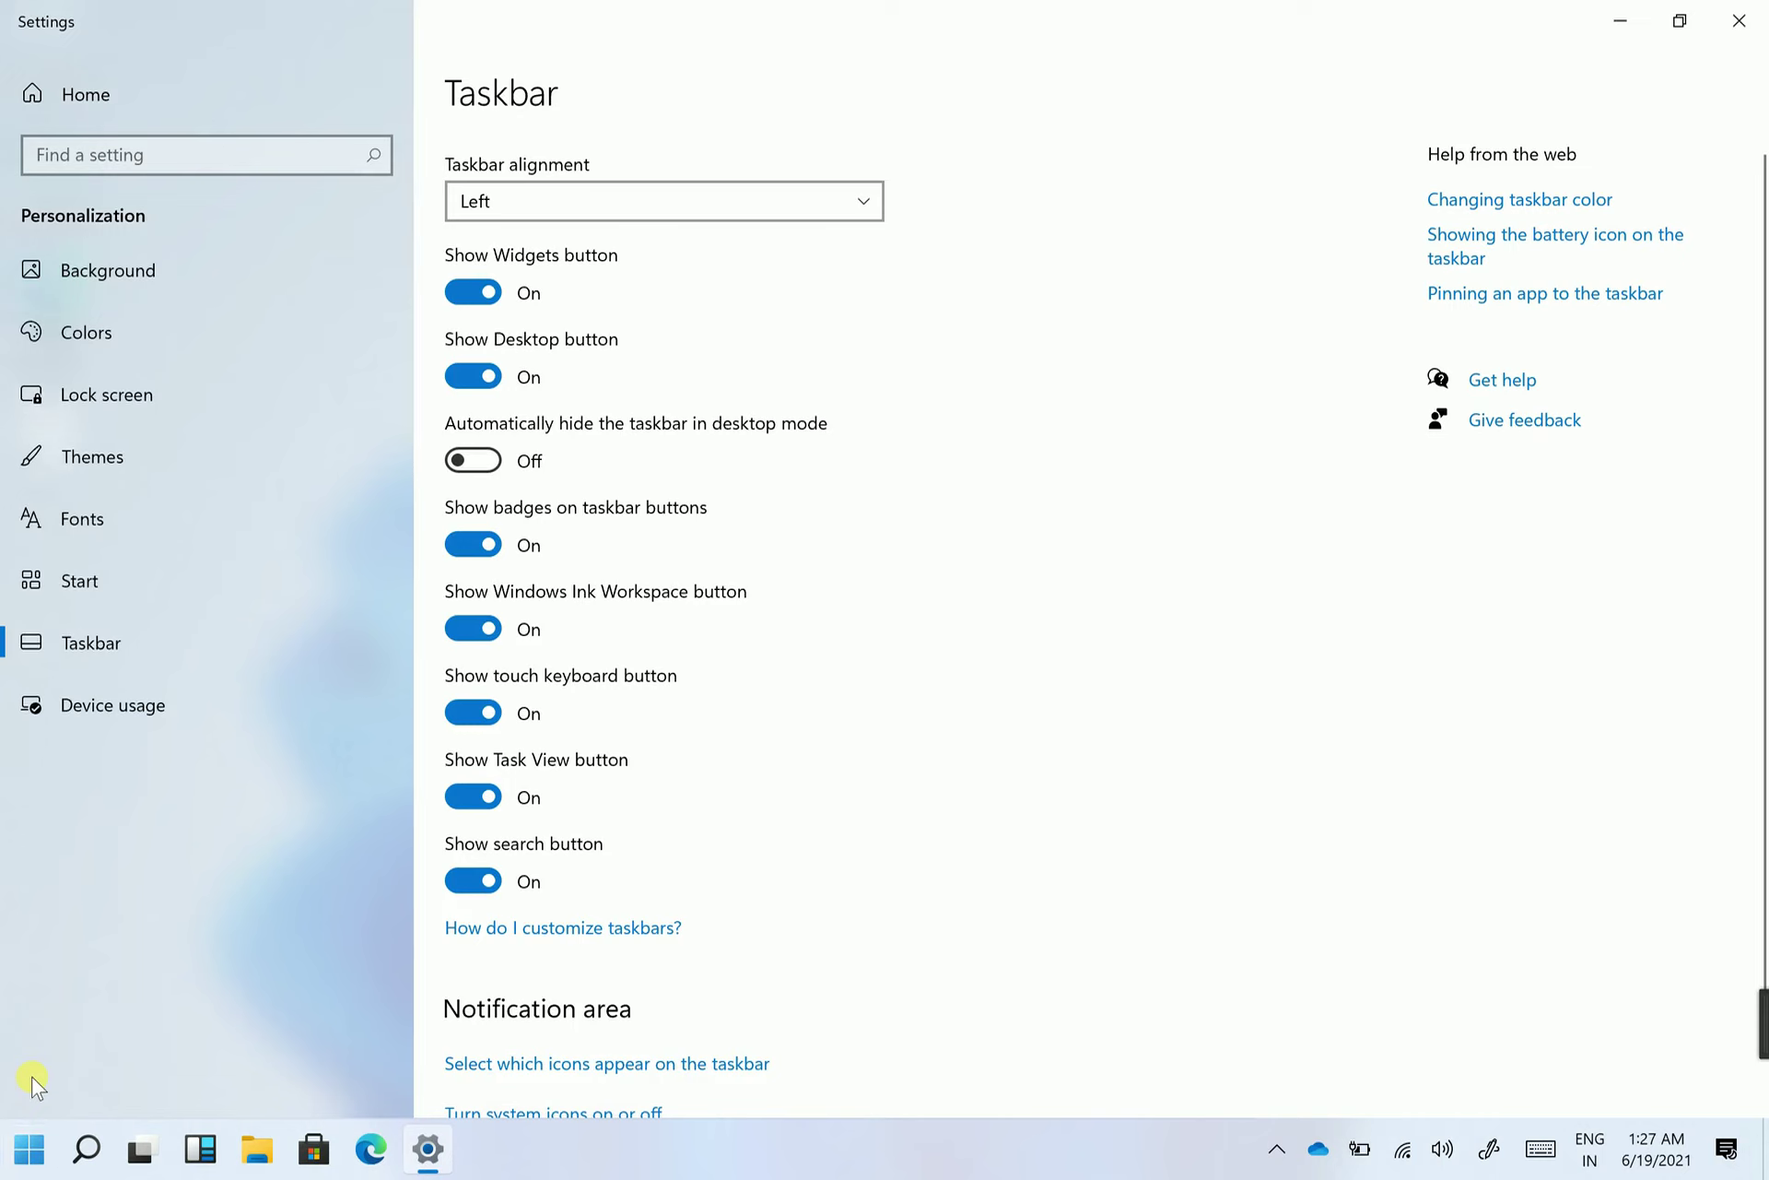
right_click(25, 1117)
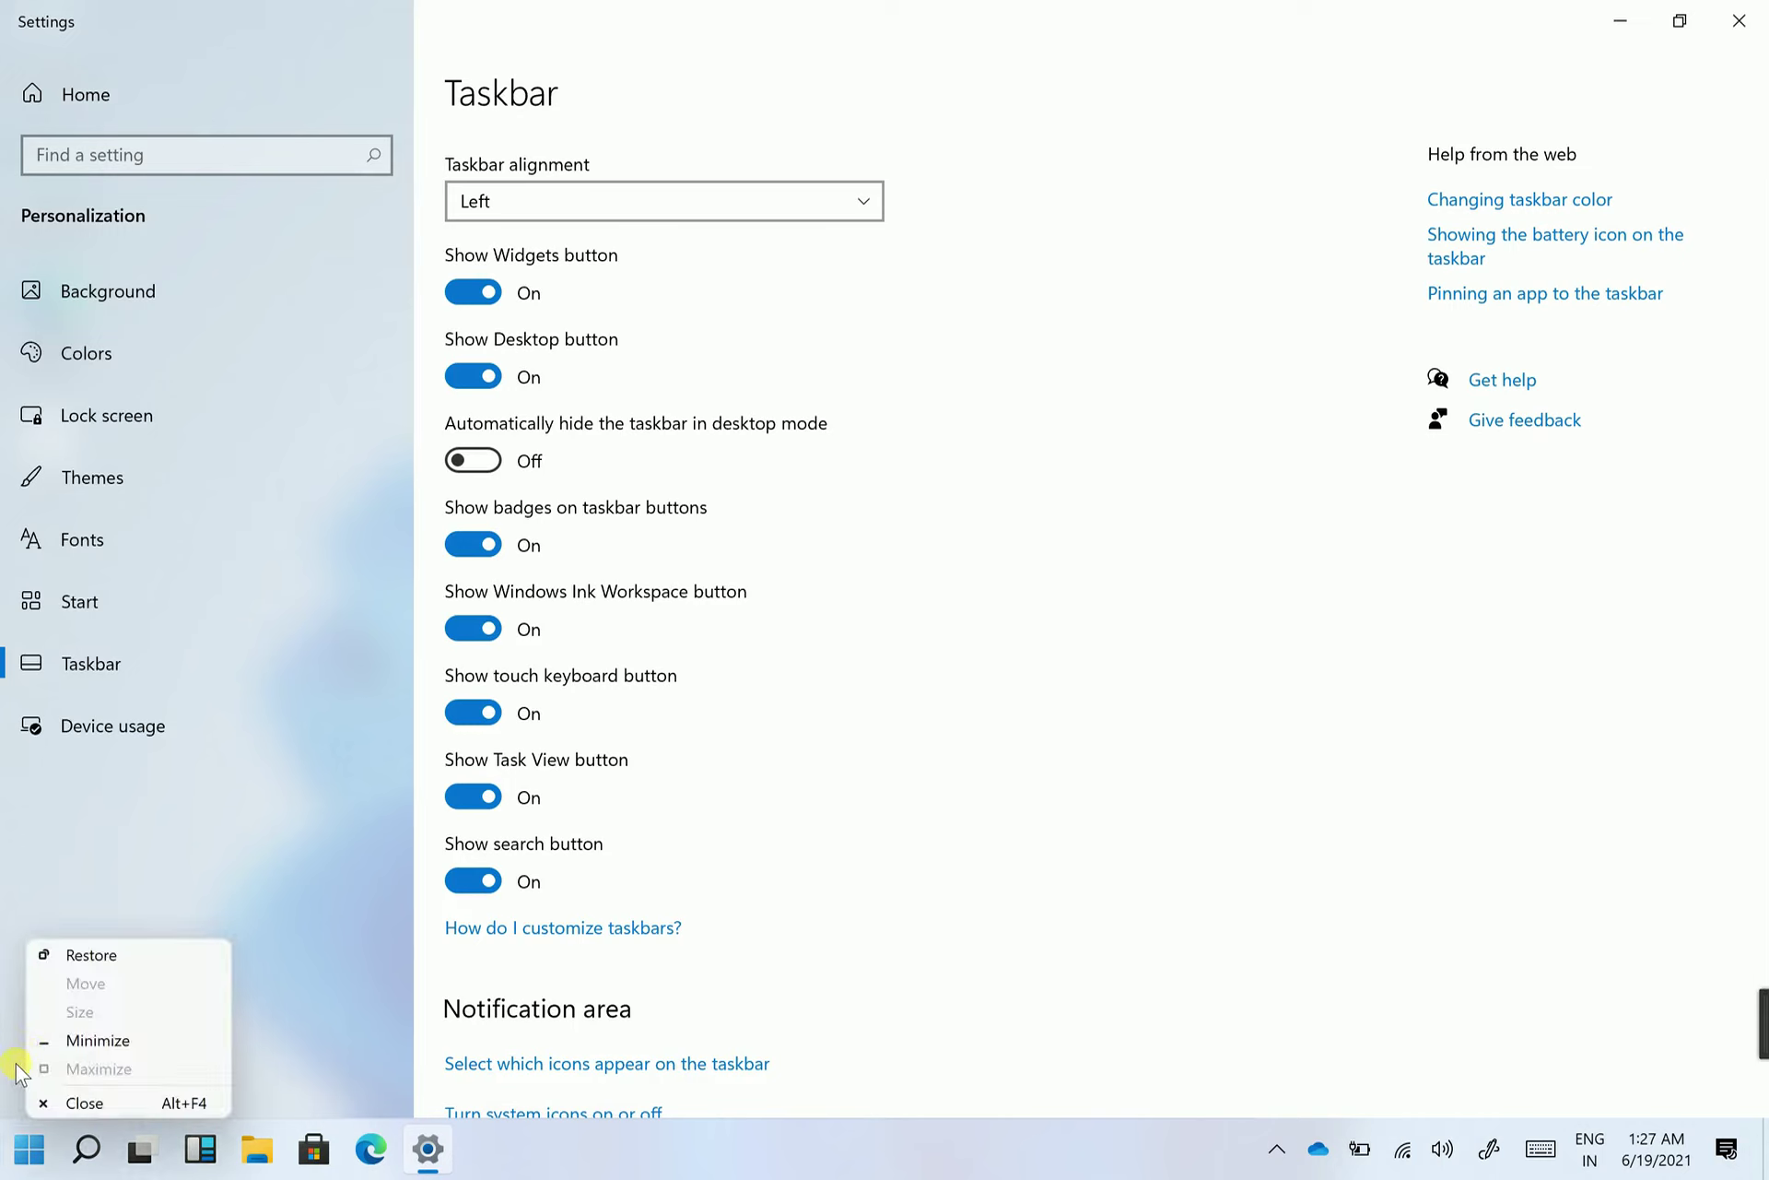
left_click(341, 929)
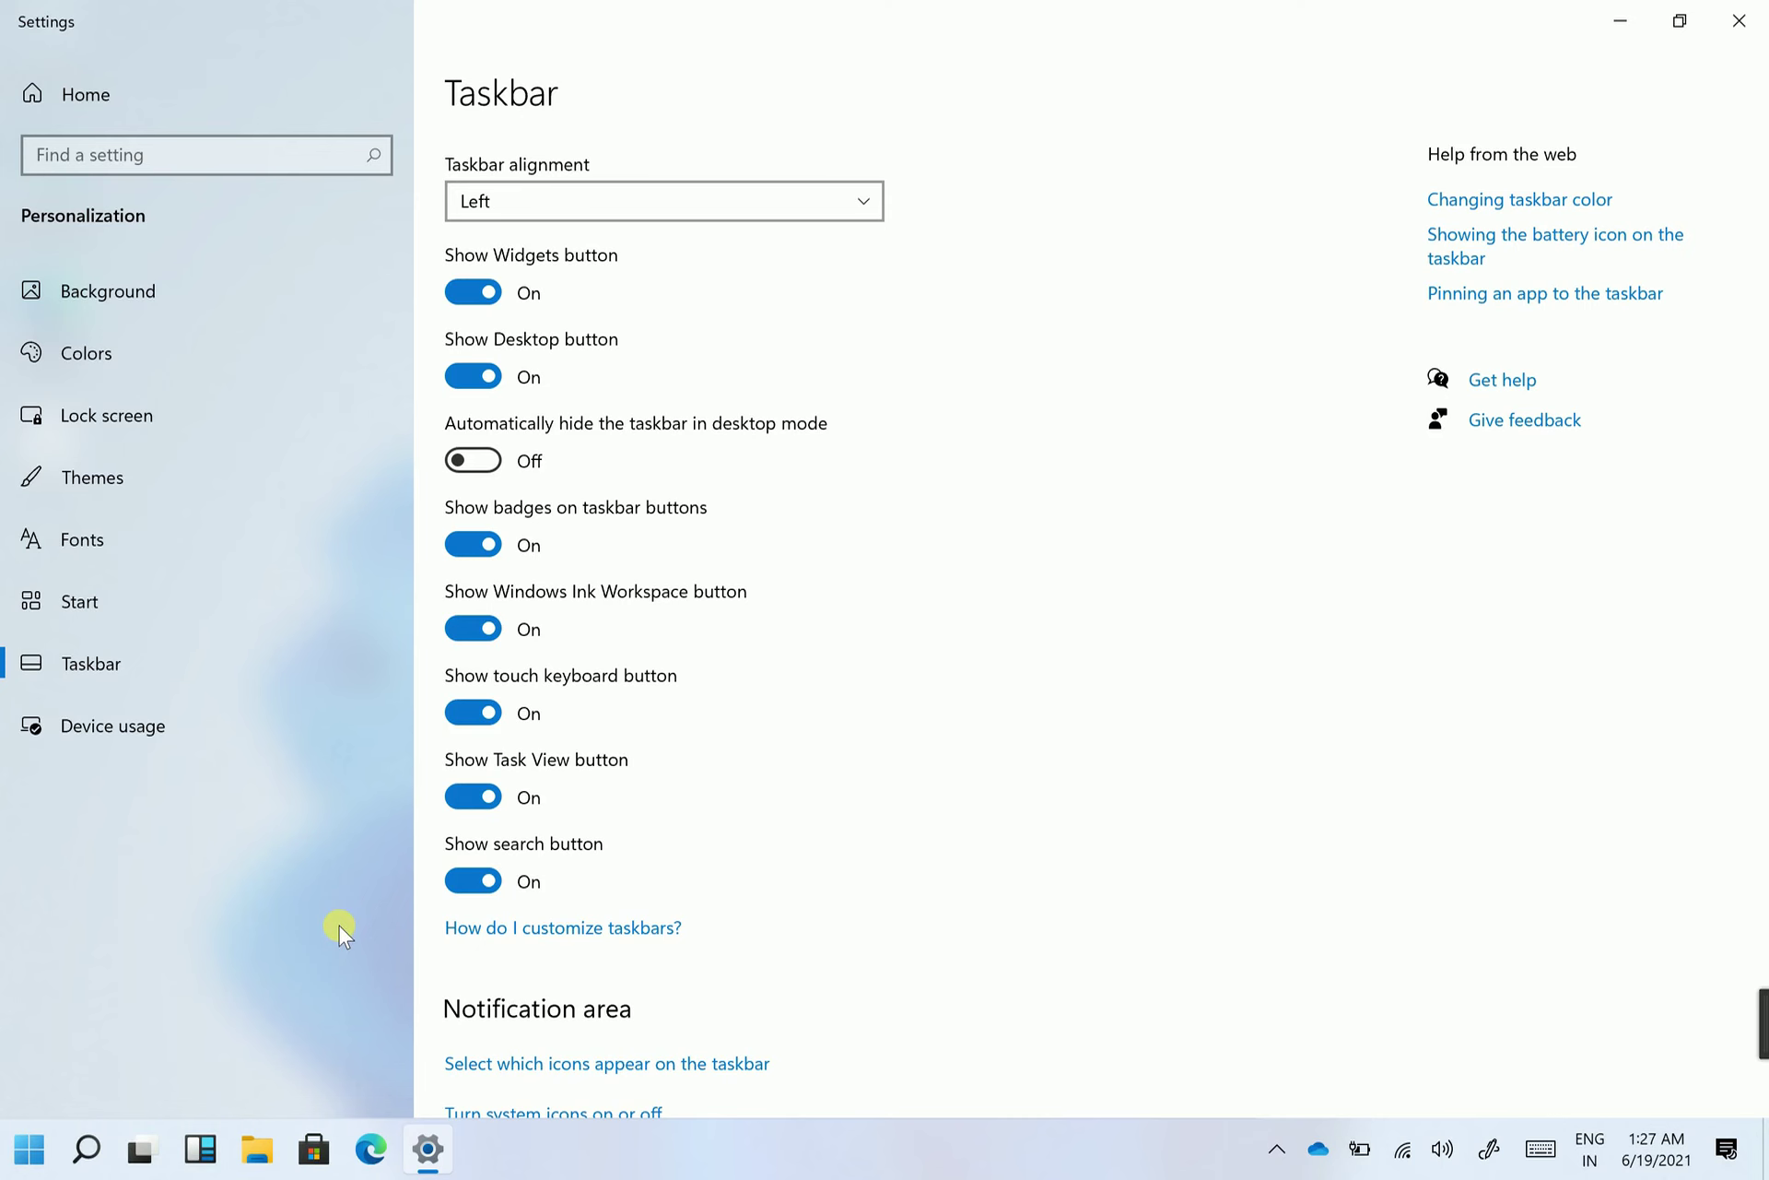
key("alt+F4")
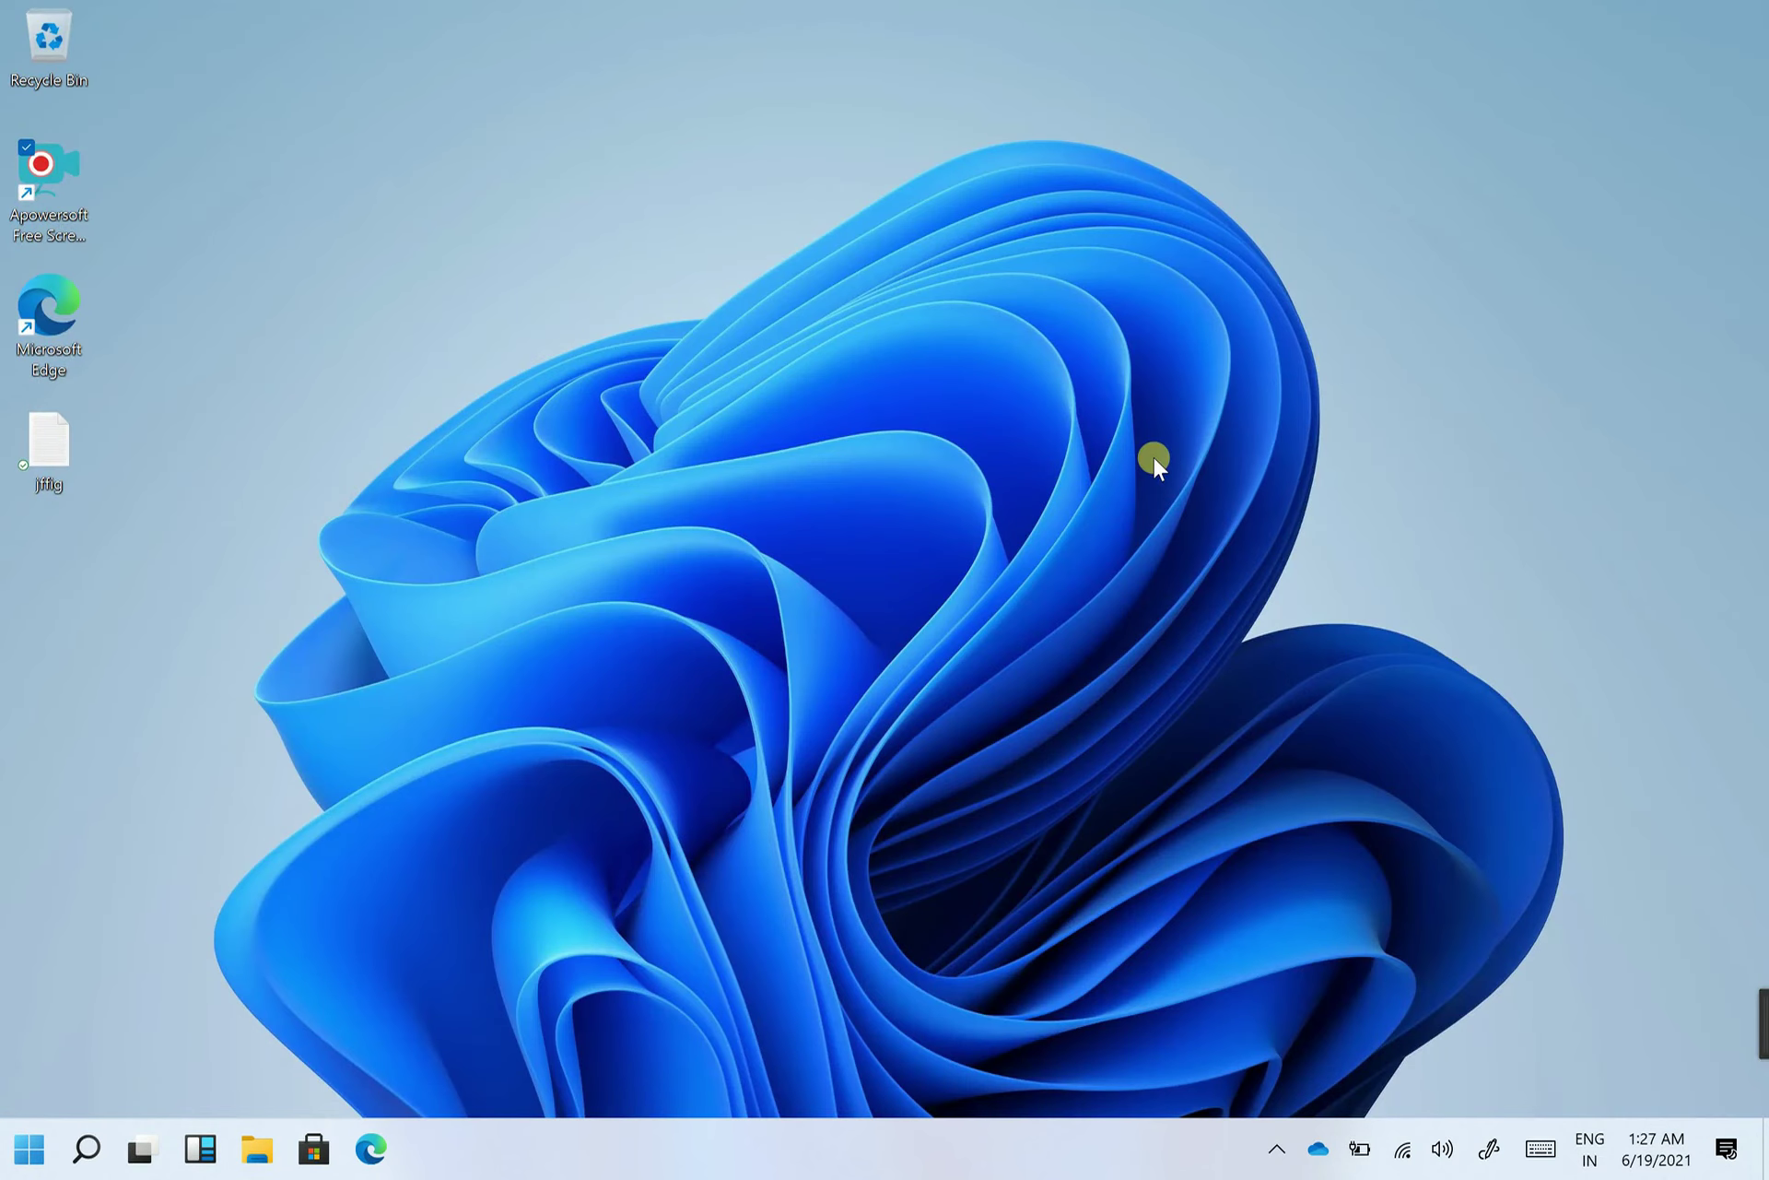
key("super")
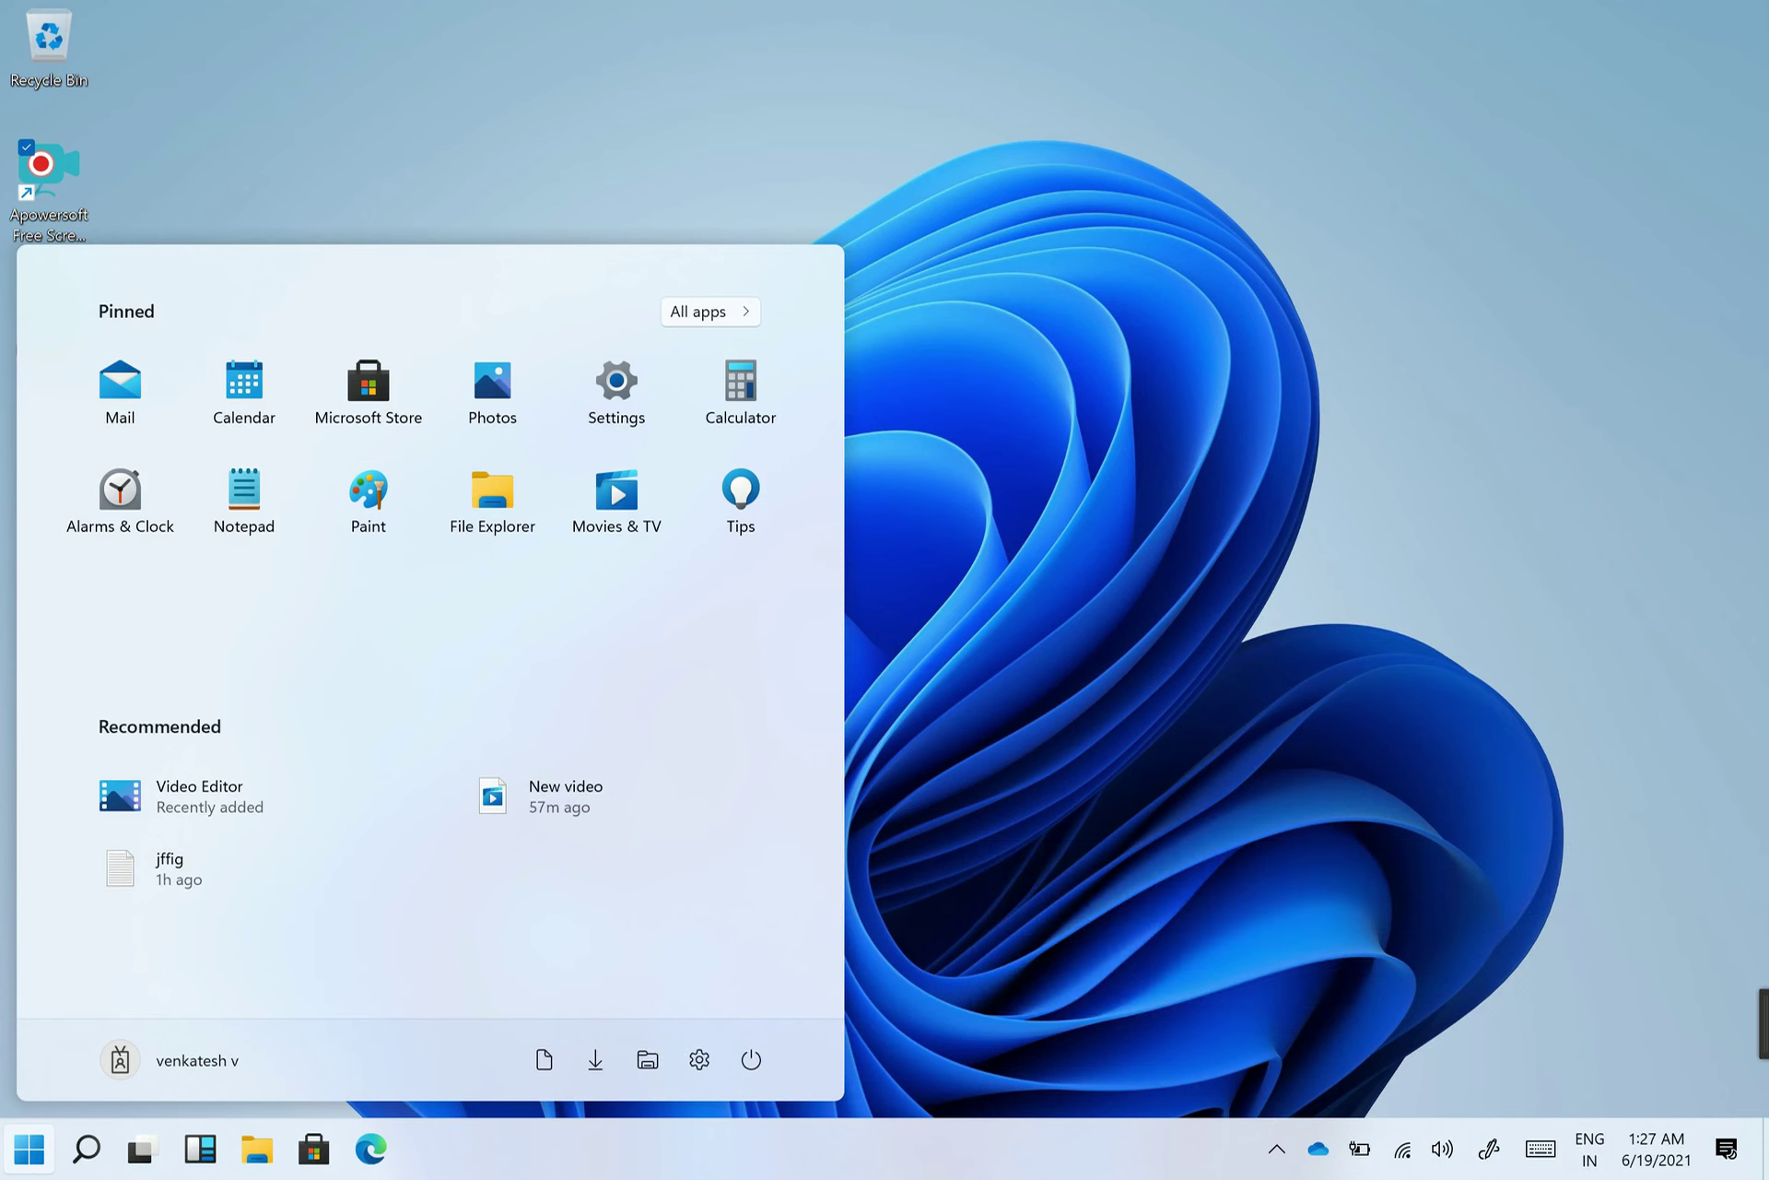
- Open the taskbar settings and go from there to the Start options for choosing which folders appear on Start
right_click(888, 1143)
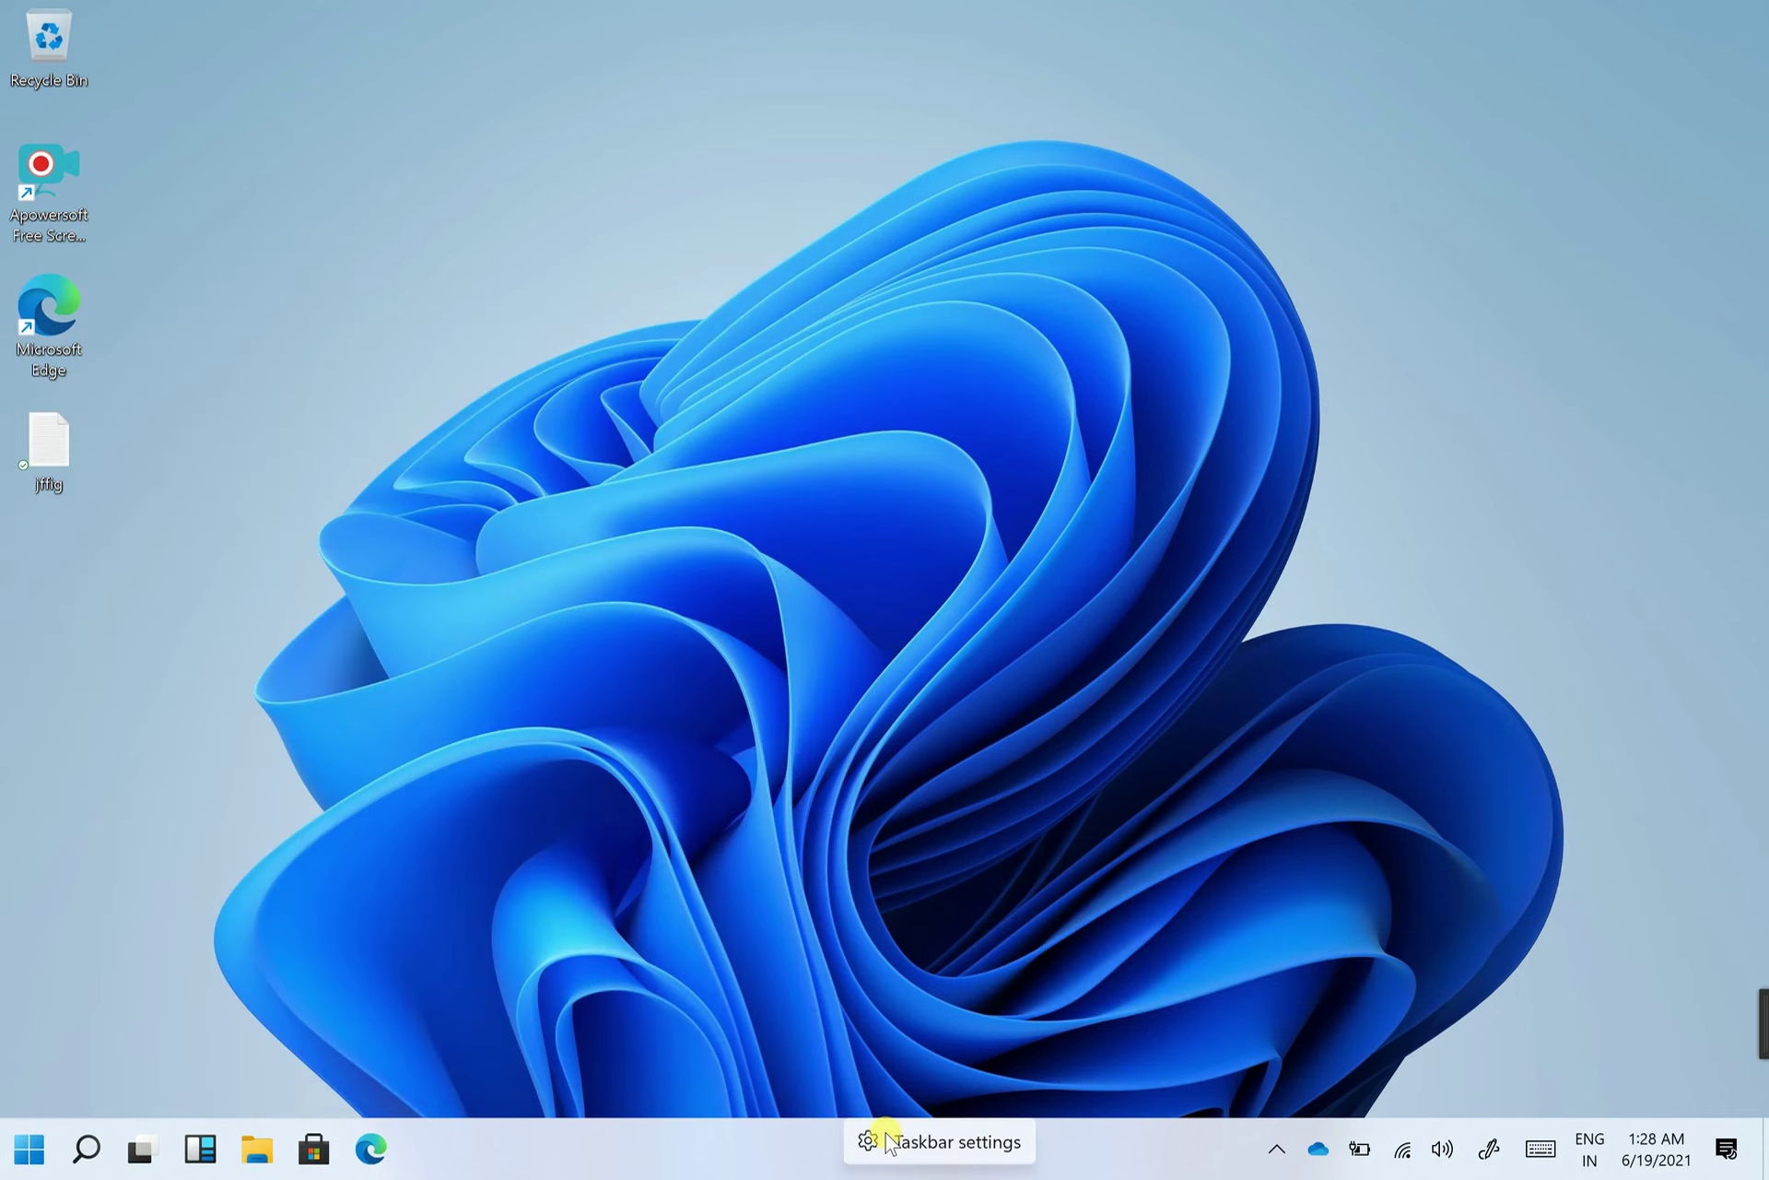
left_click(949, 1142)
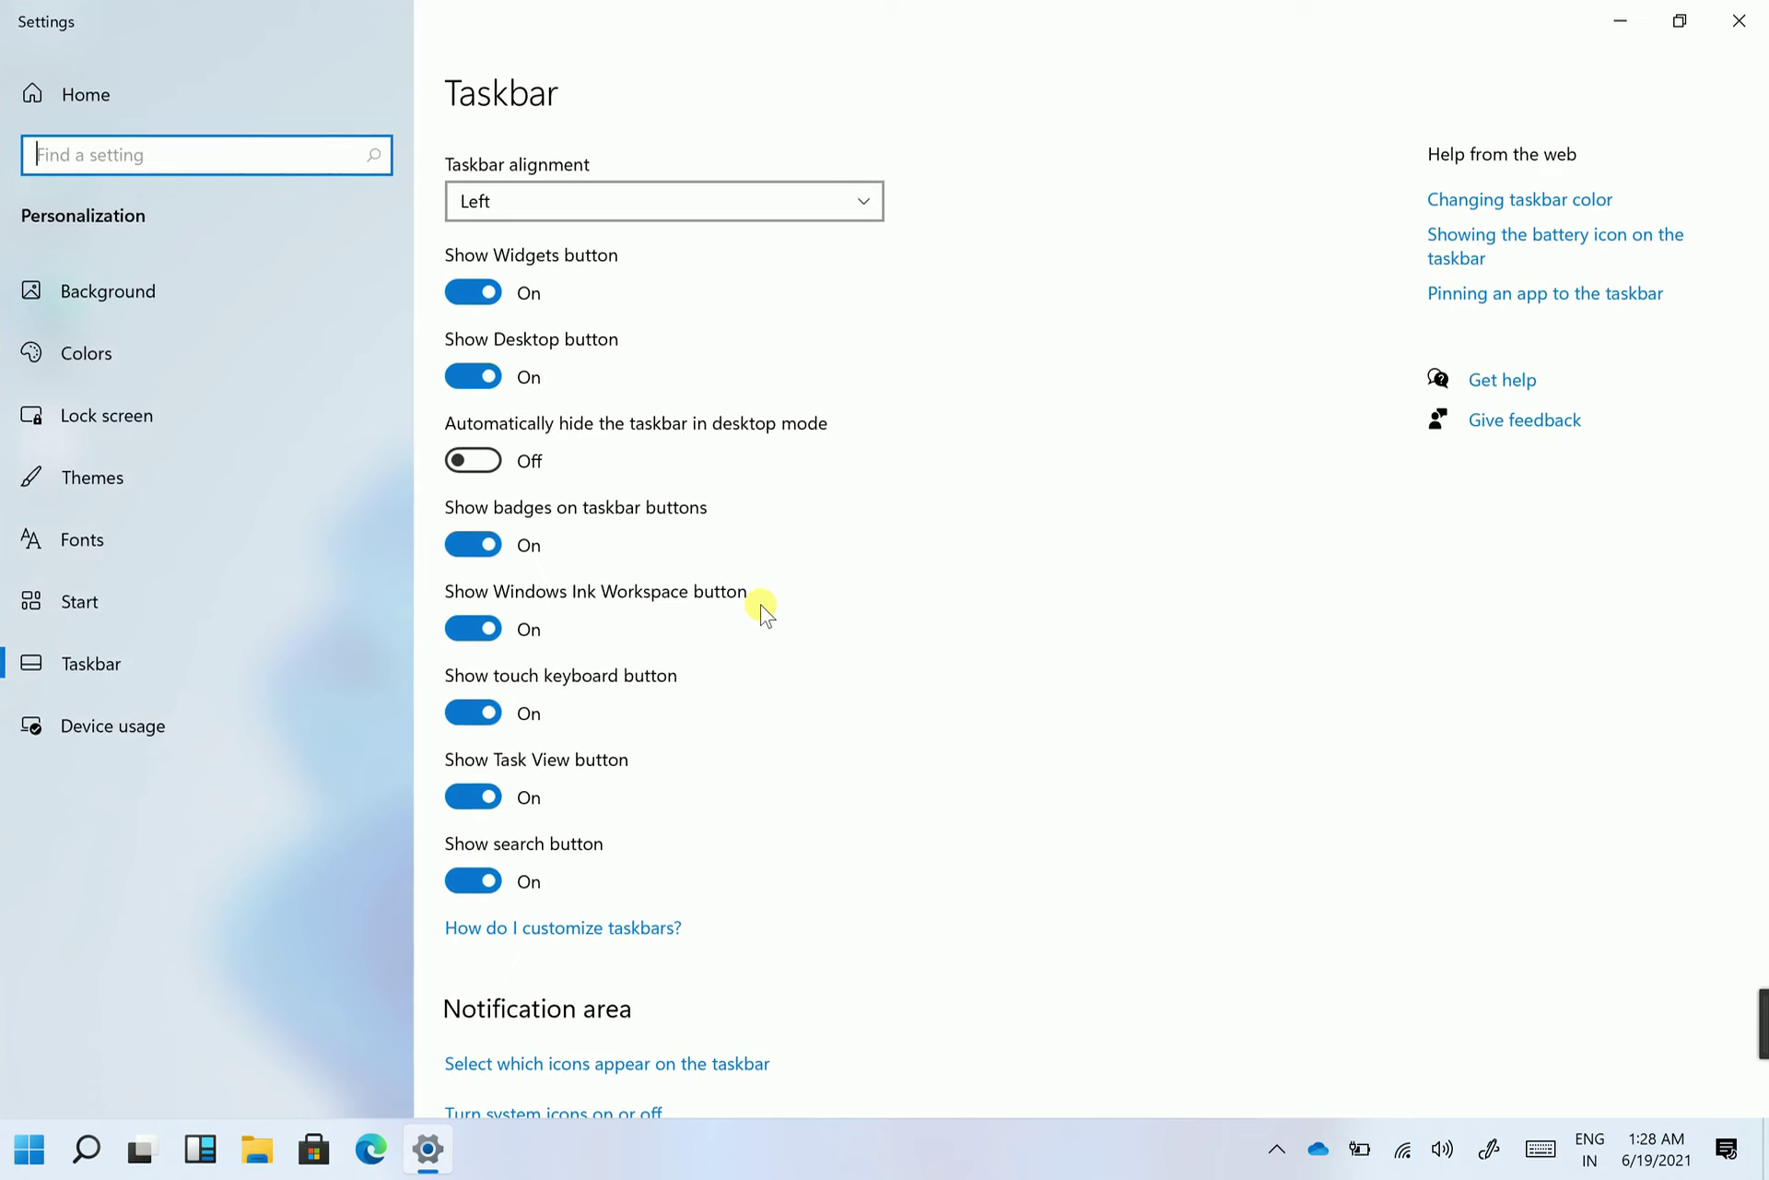
left_click(279, 620)
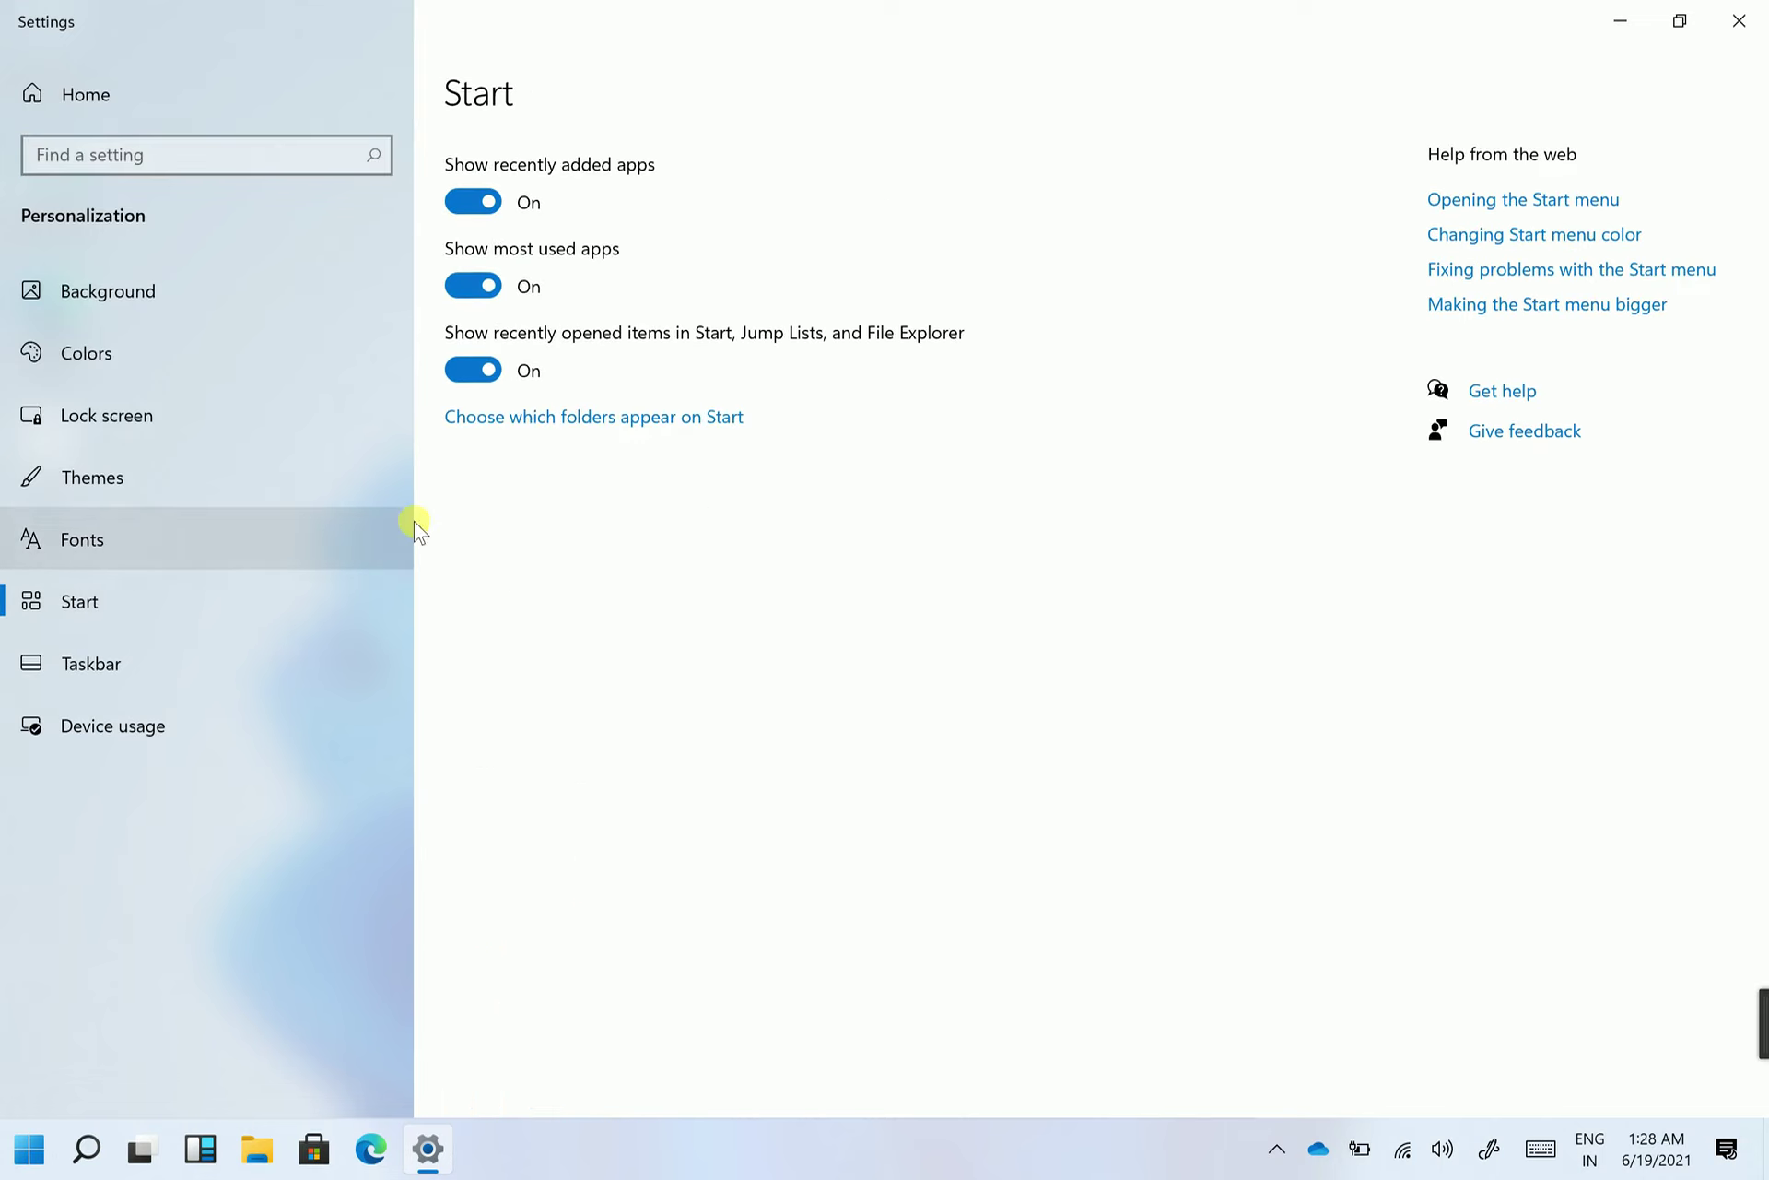
left_click(532, 419)
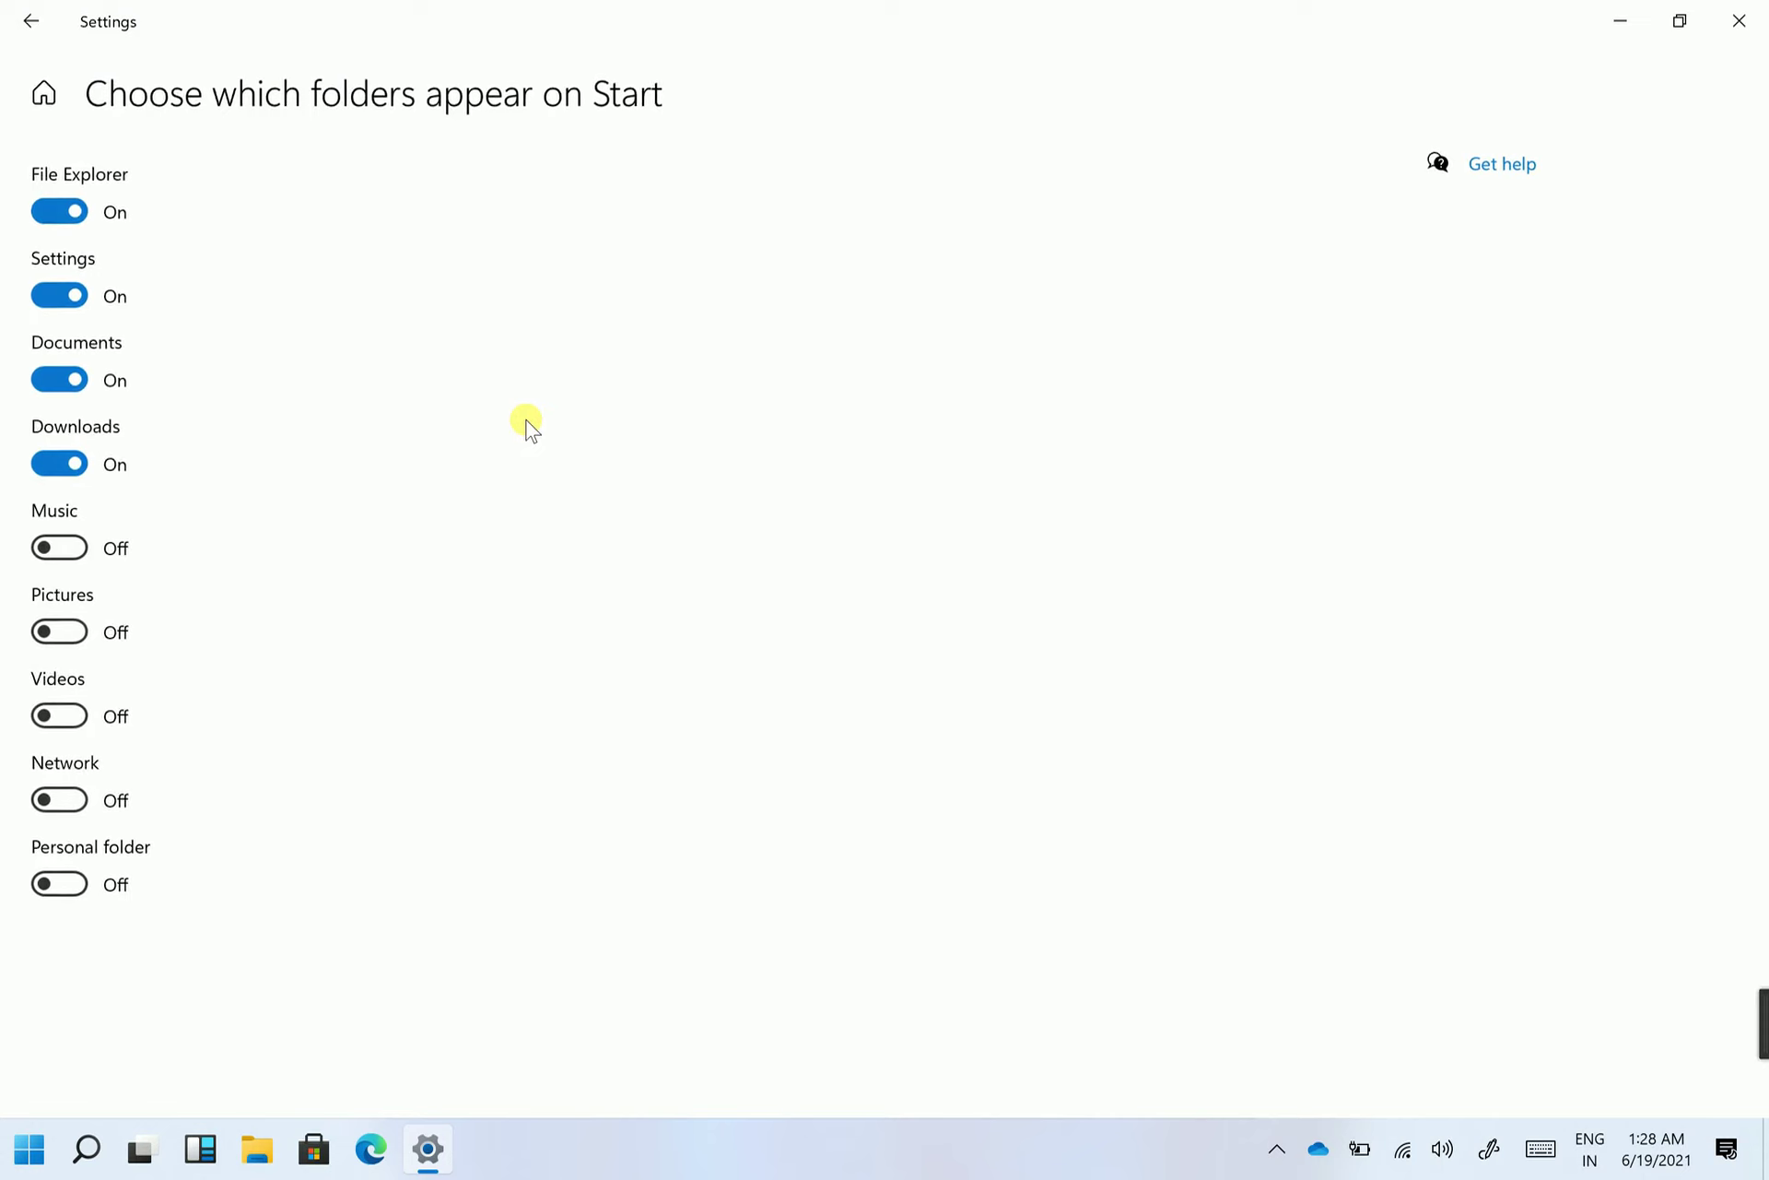
- Toggle File Explorer off and on, turn on Music, Pictures, Videos and Network for Start, and check the Start menu
left_click(57, 211)
left_click(57, 211)
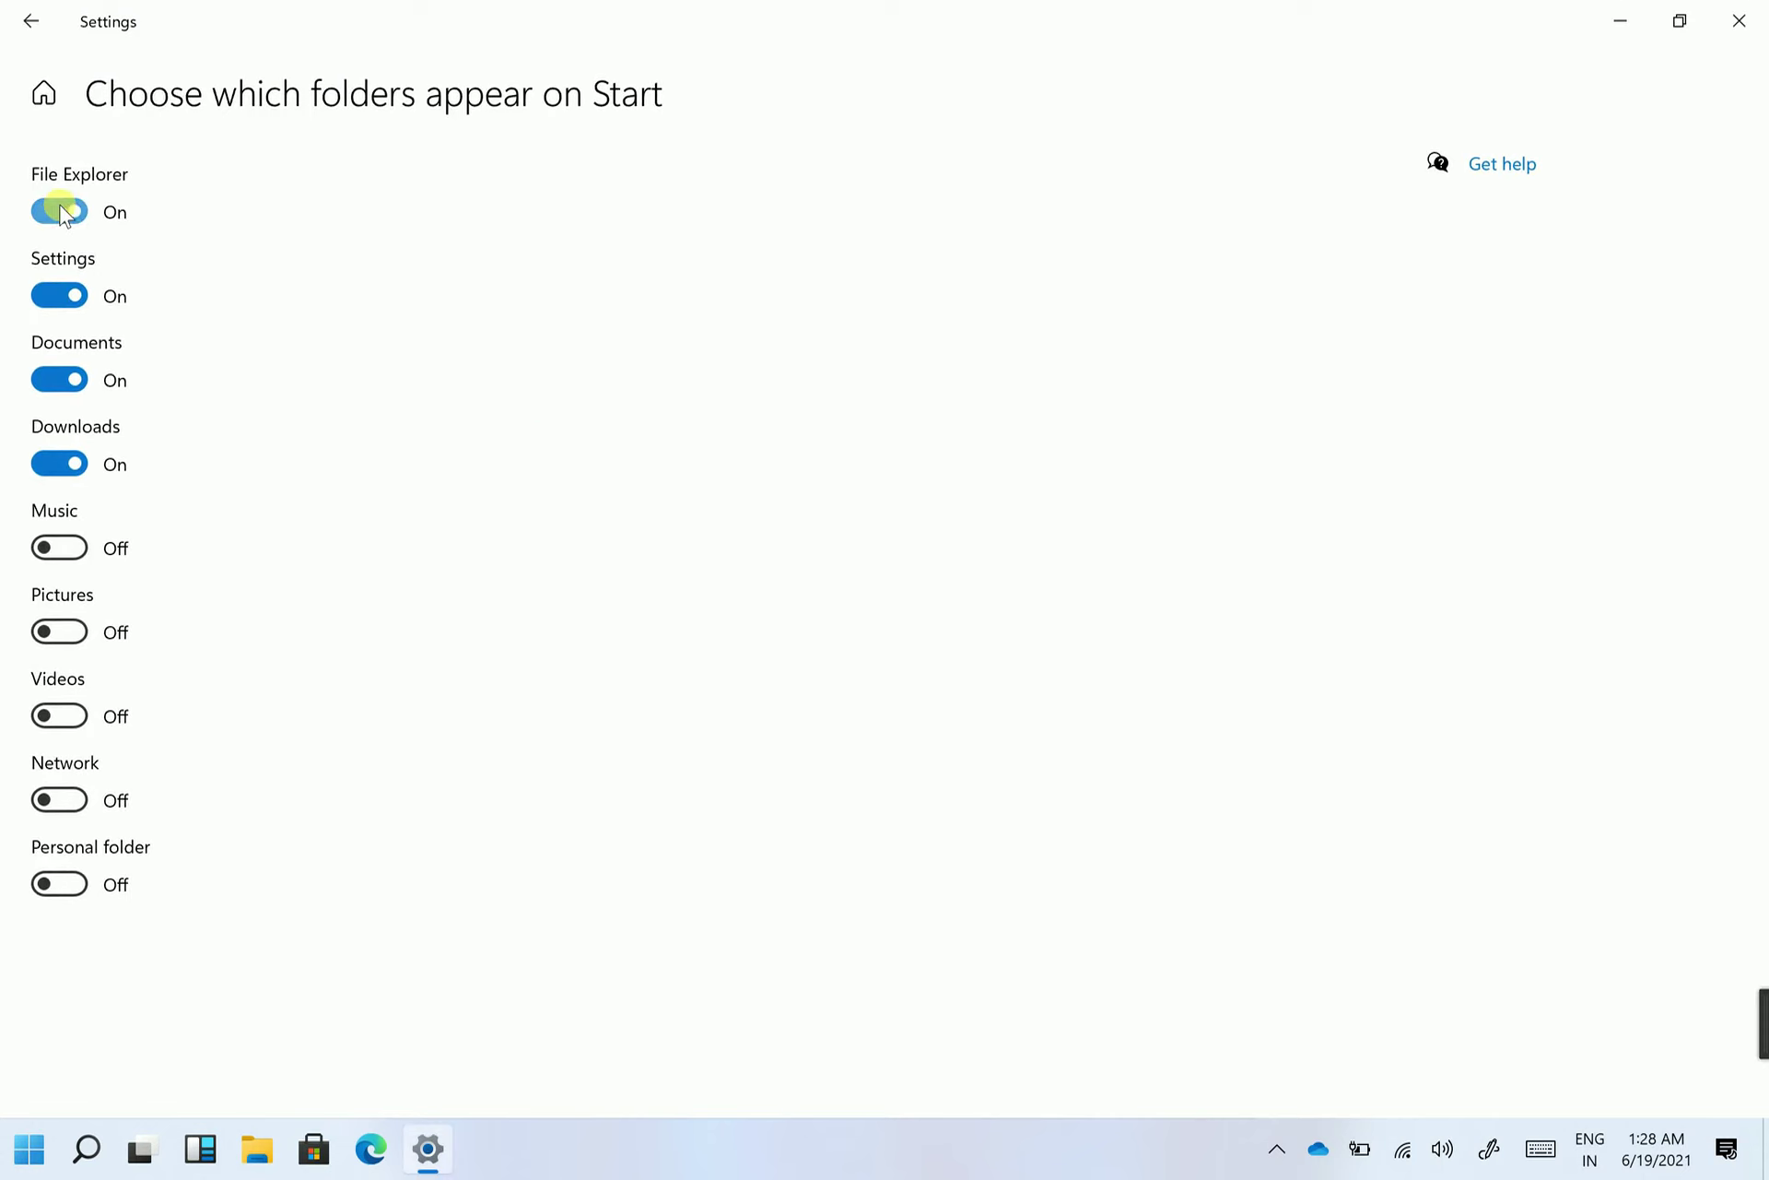
left_click(58, 543)
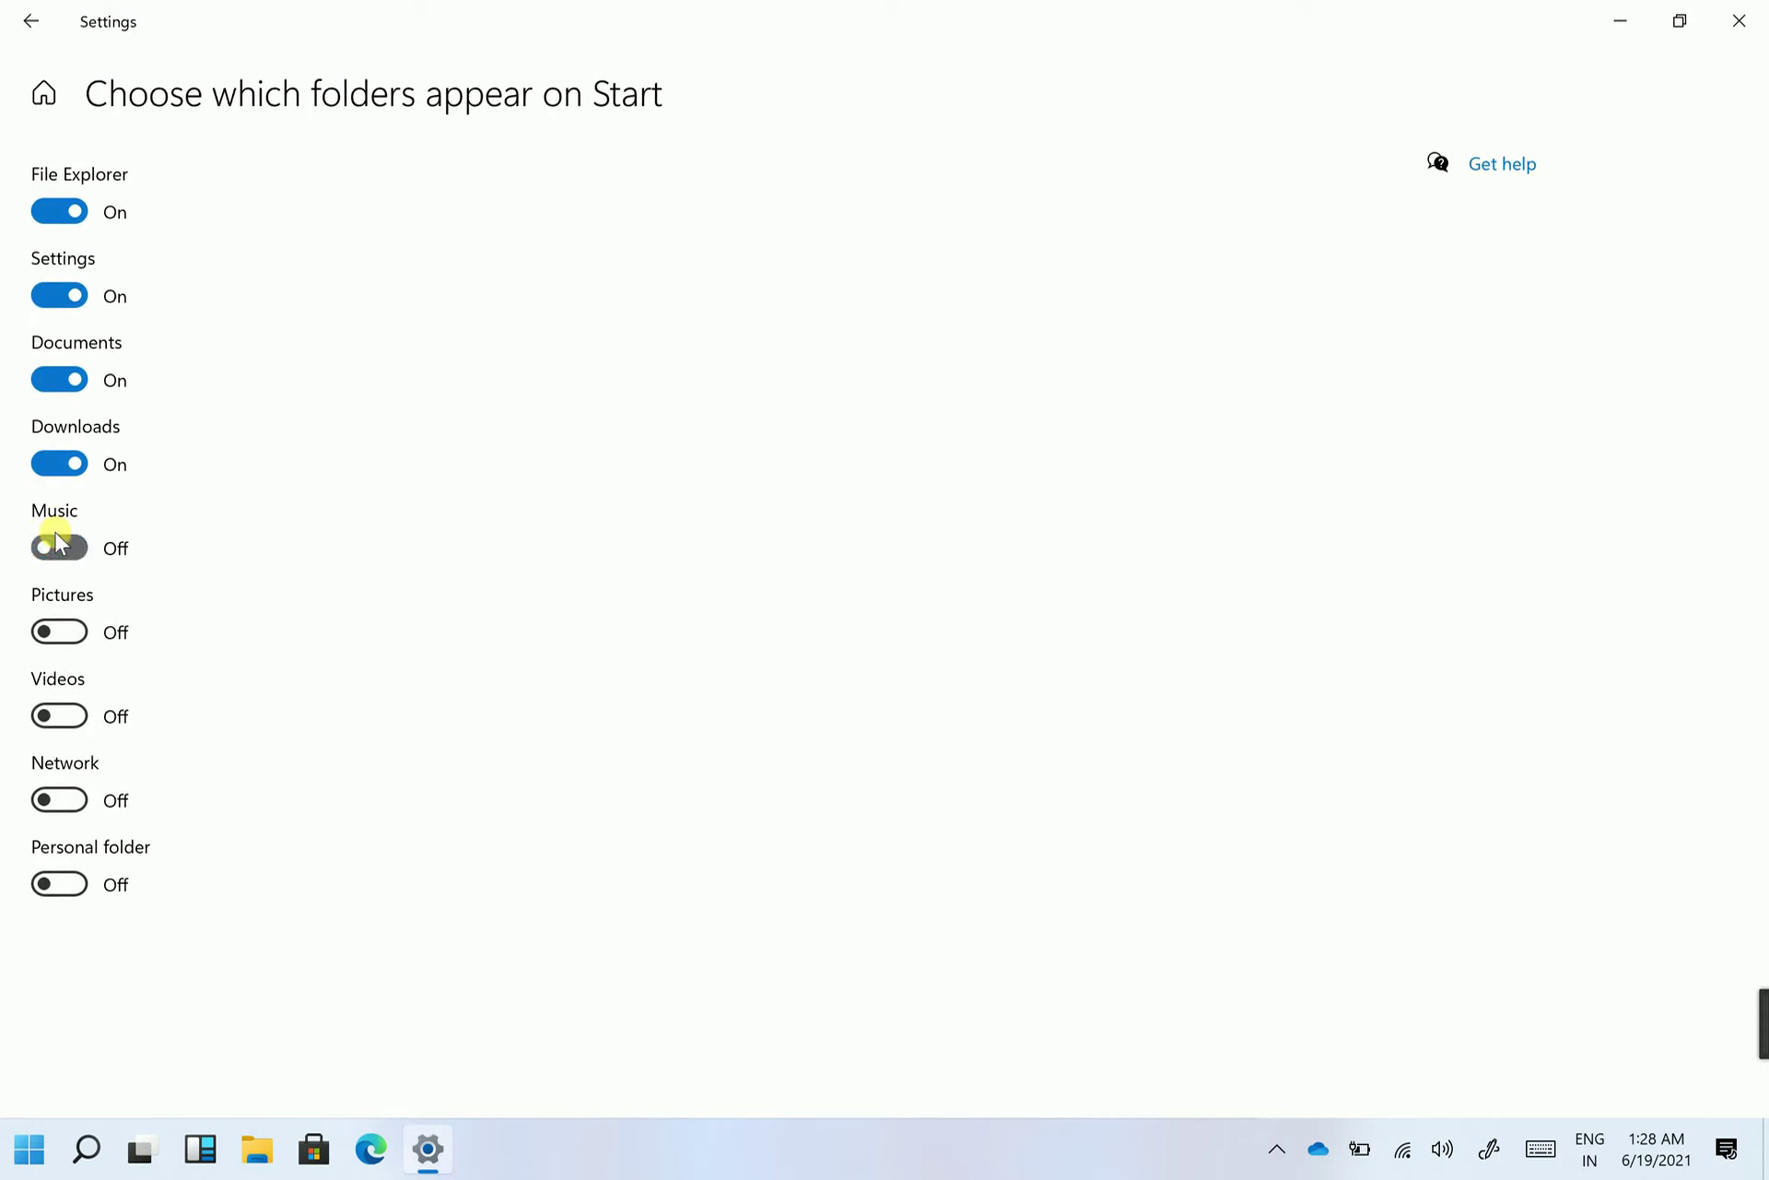
left_click(56, 629)
left_click(64, 717)
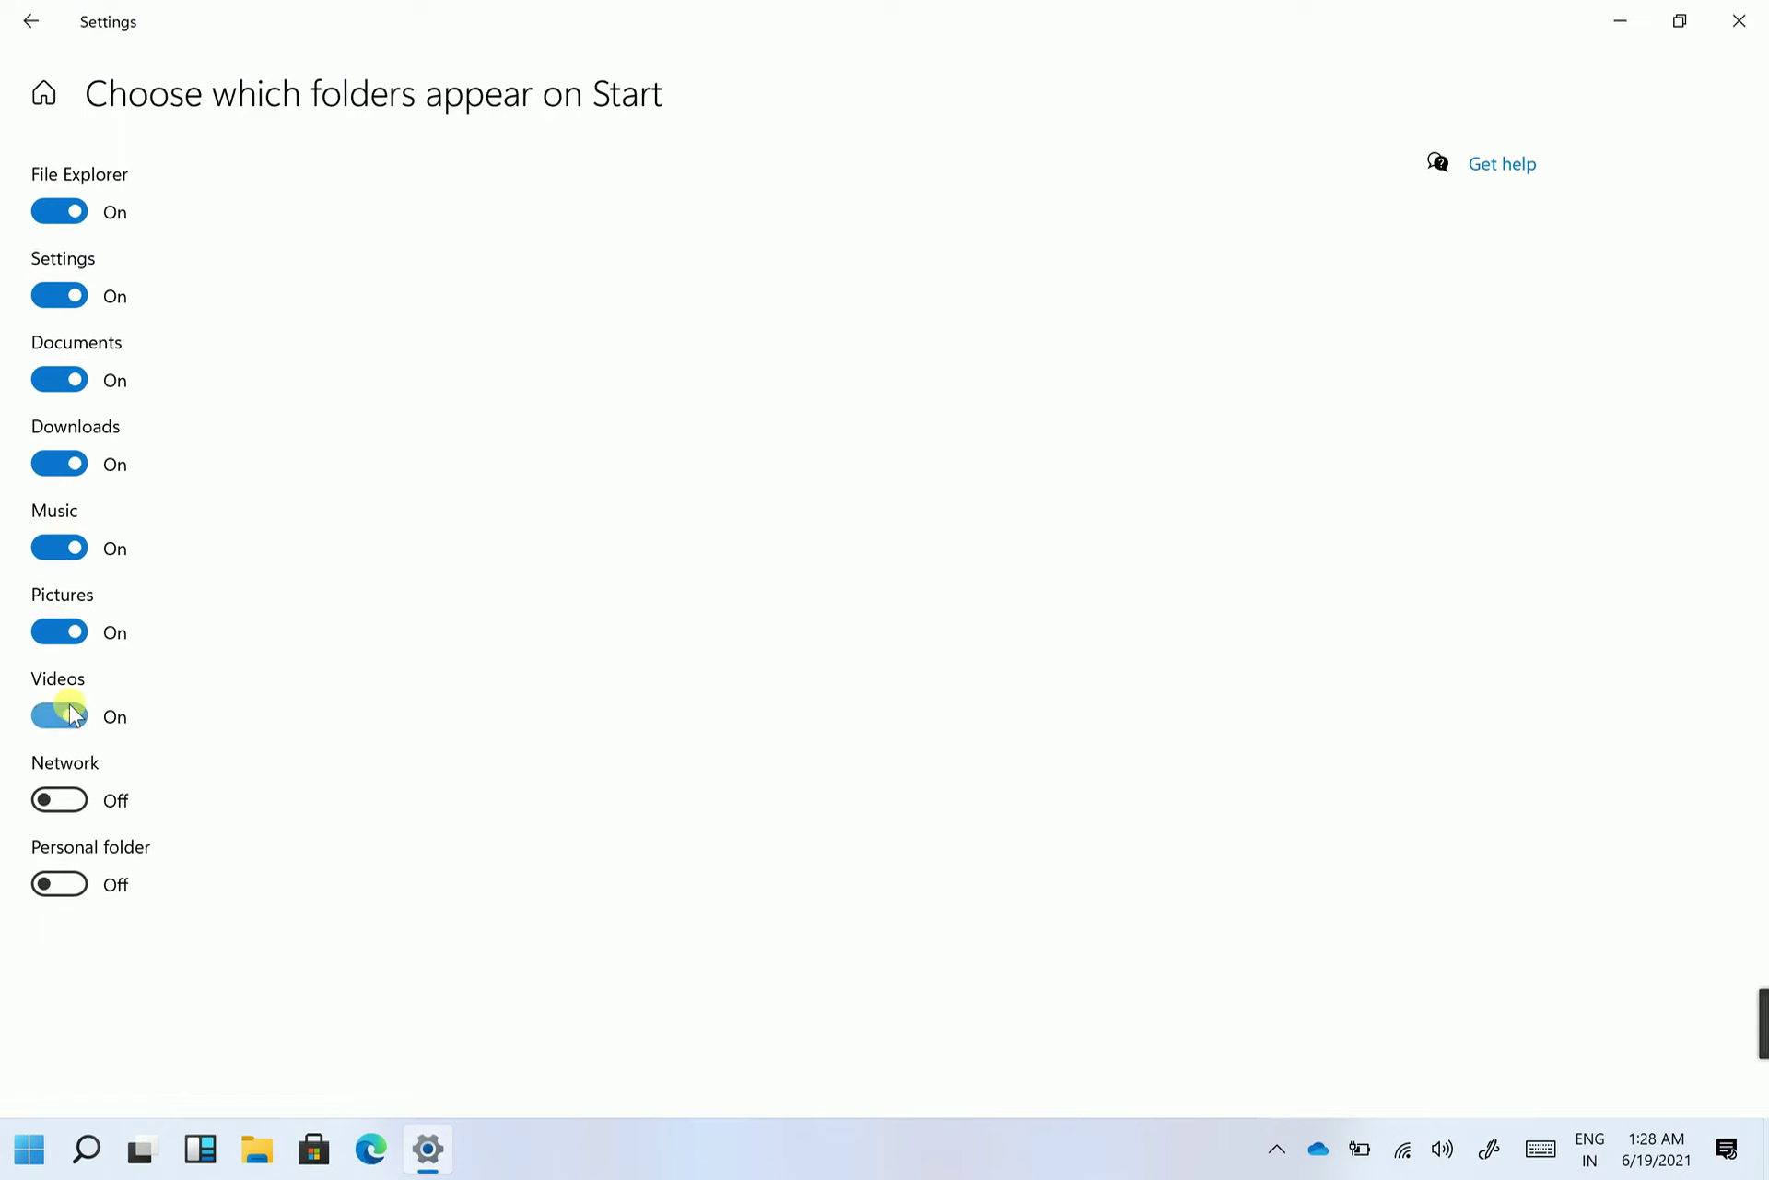
left_click(59, 799)
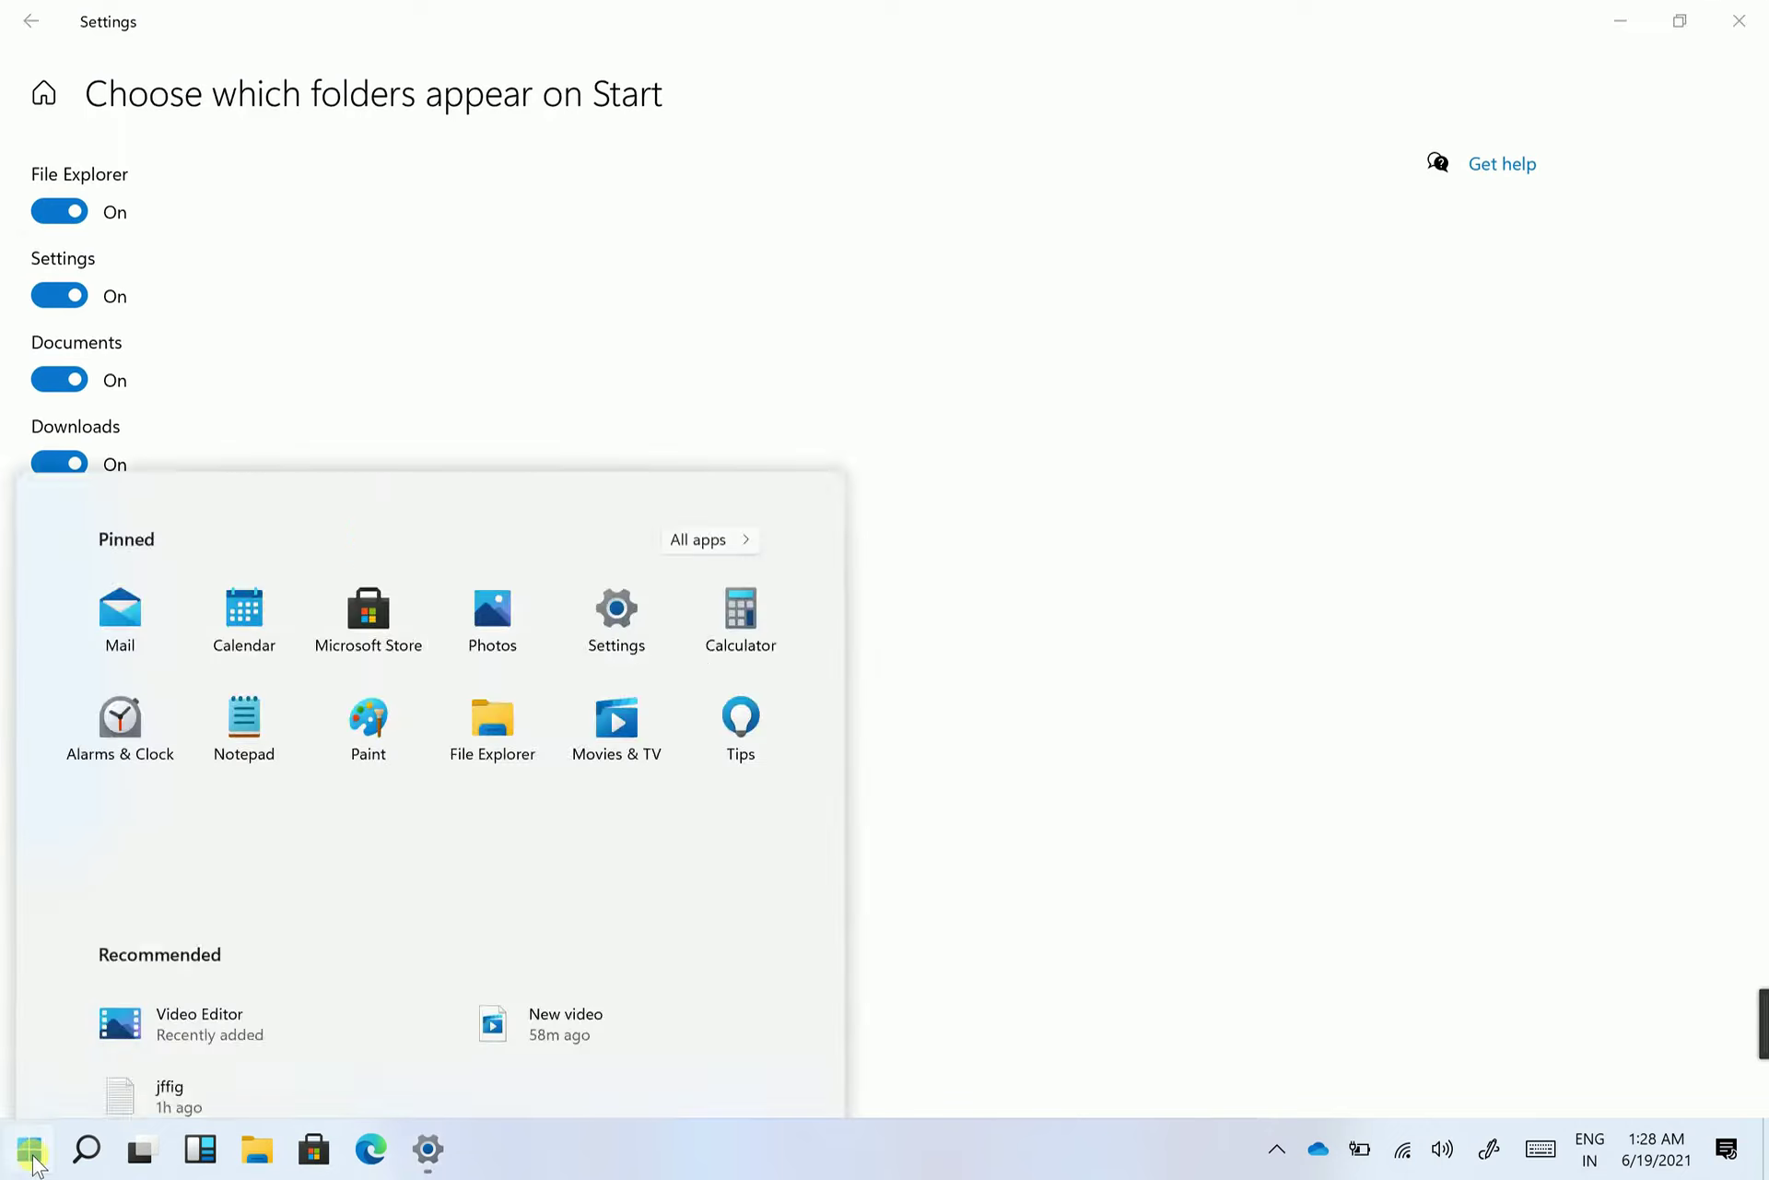
left_click(30, 1148)
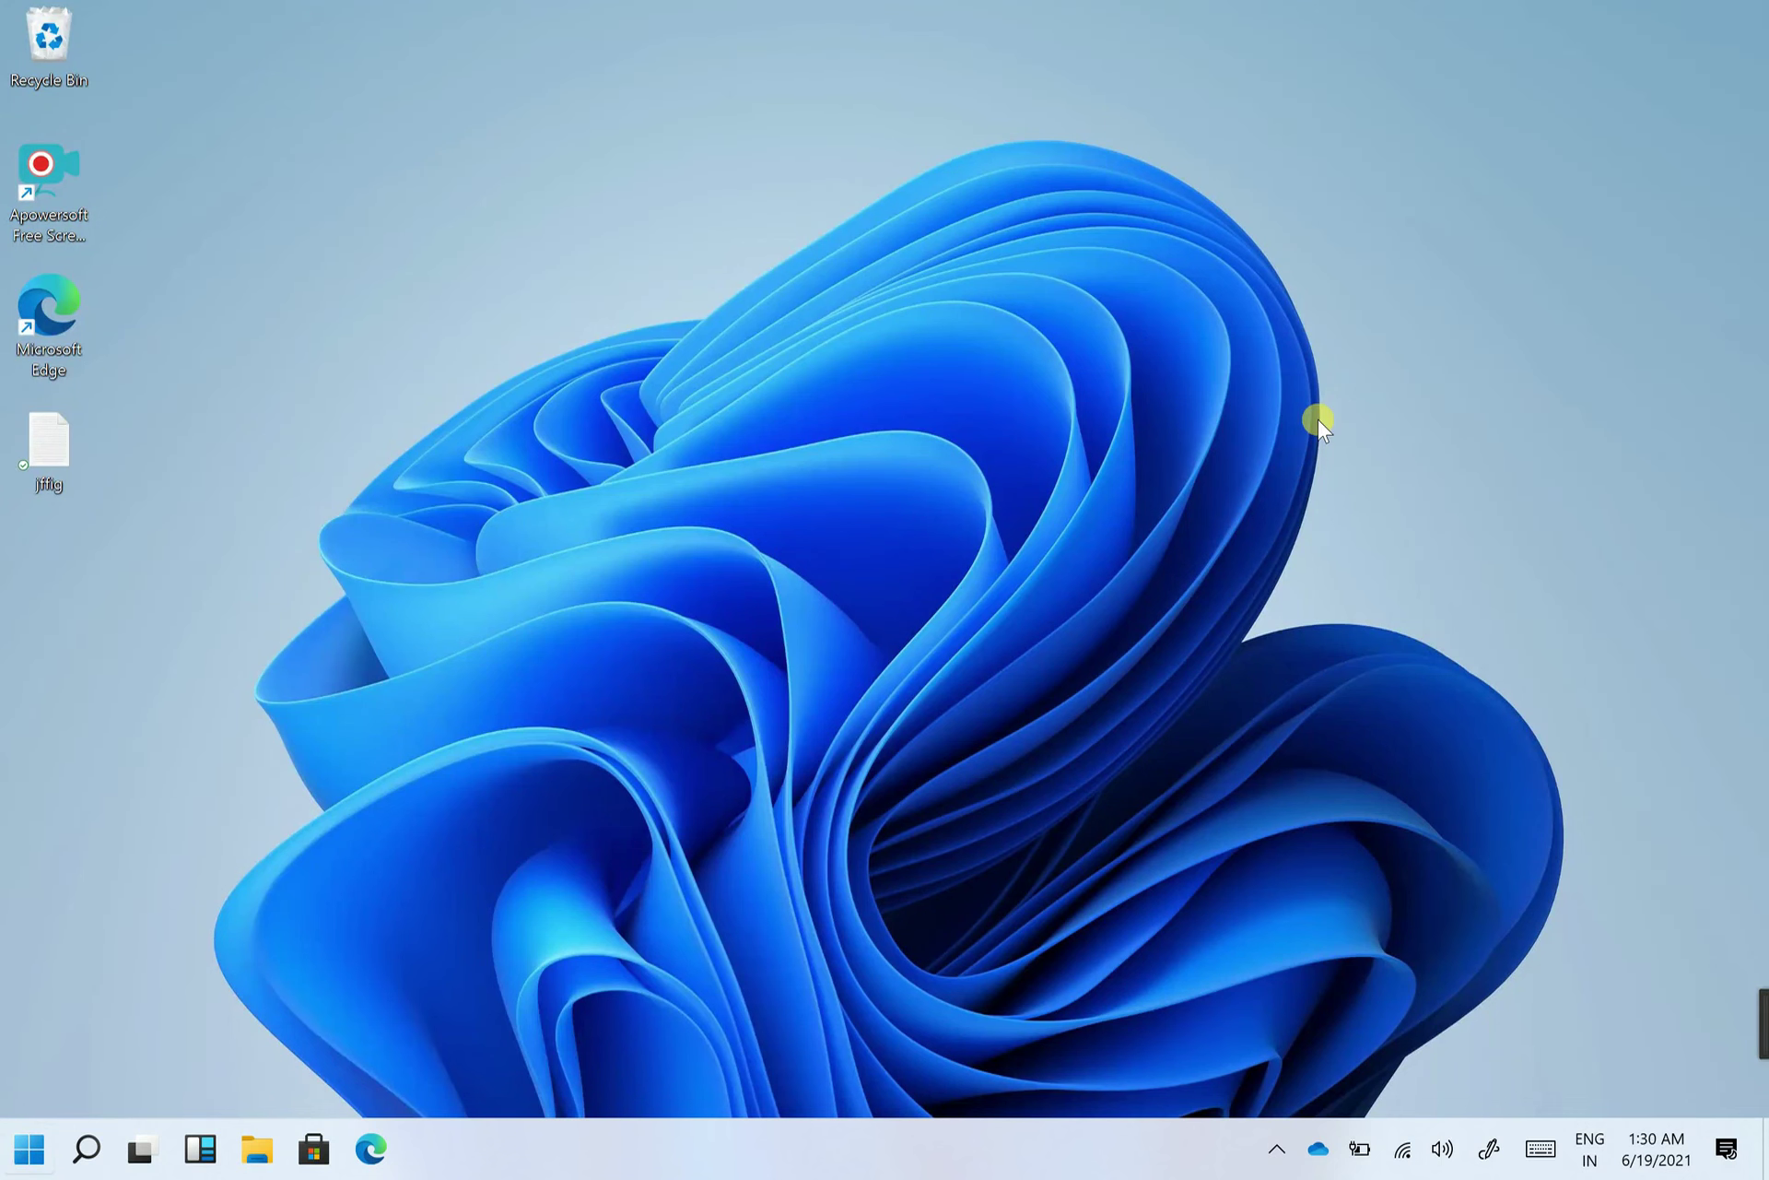
- Search for "voice" from the Start menu and launch Voice Recorder
key("super")
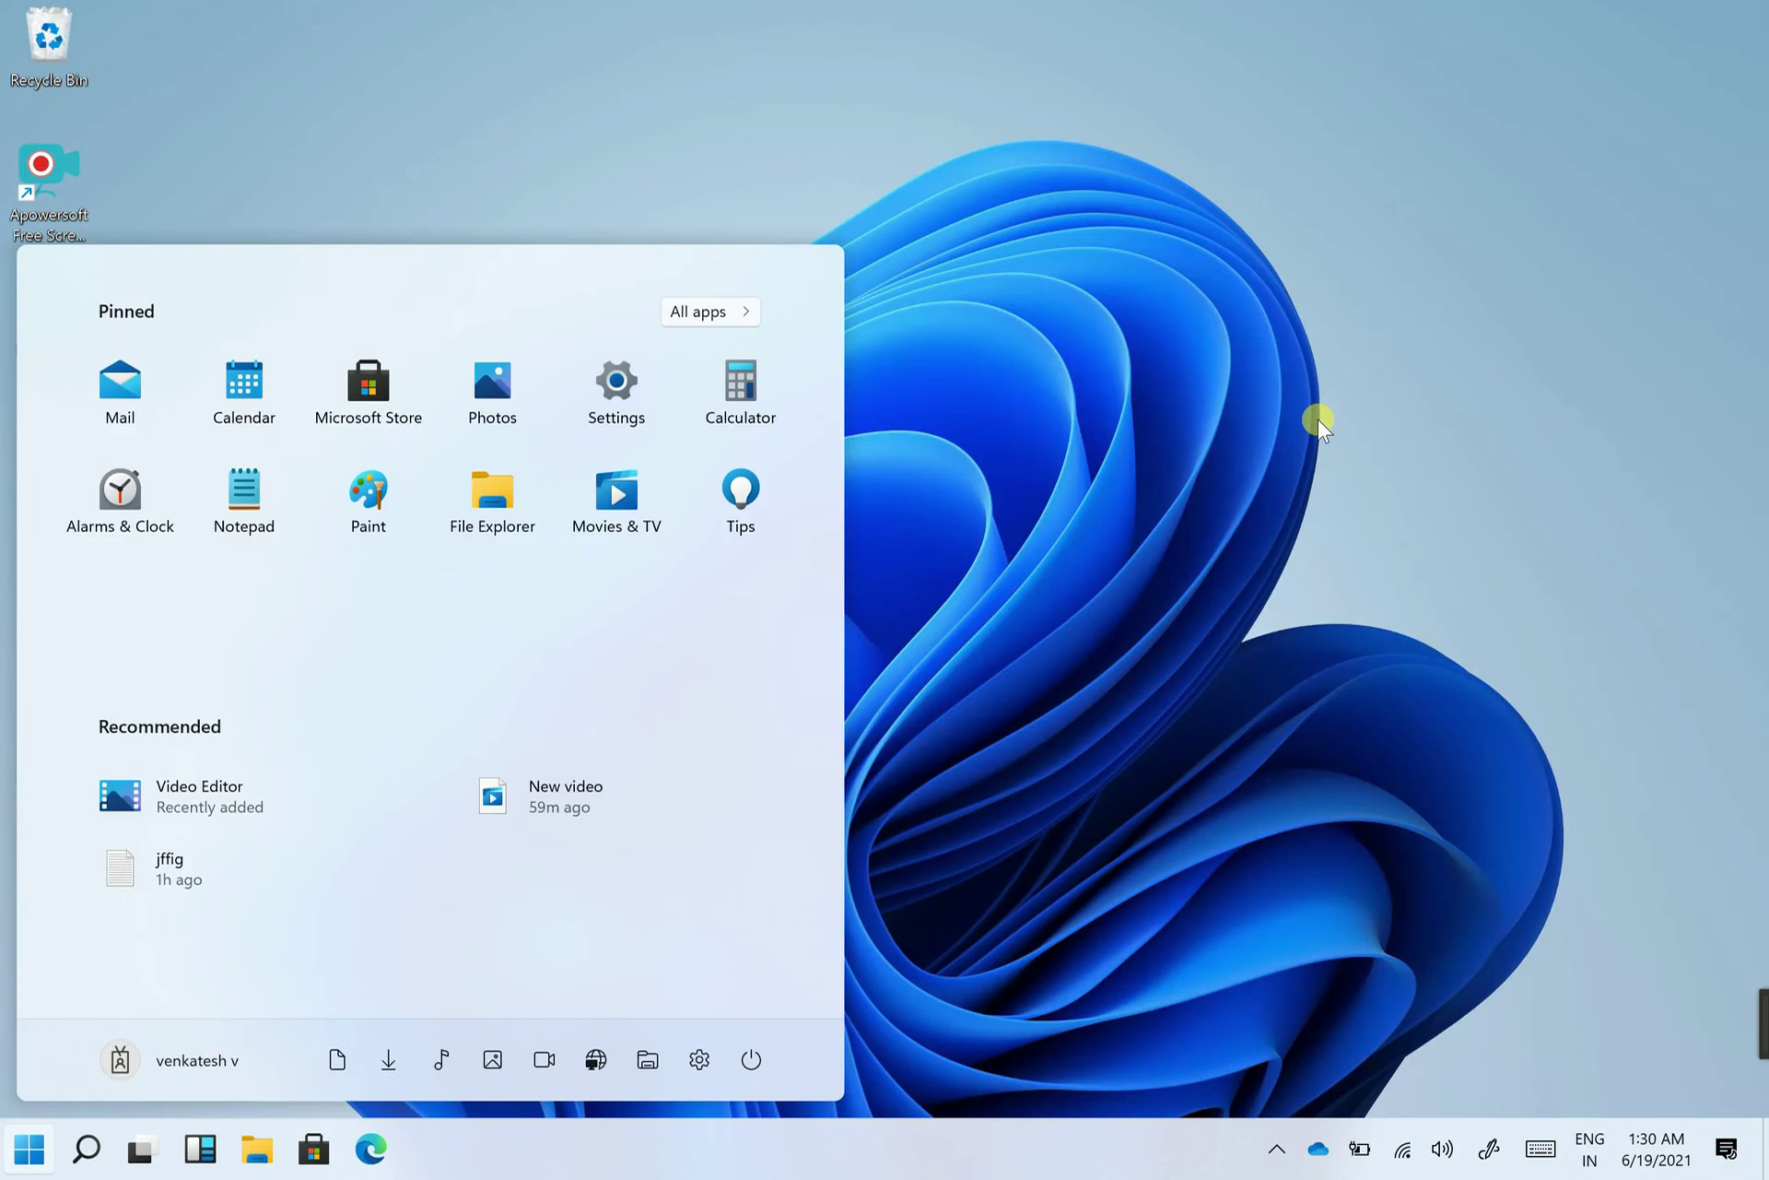
type("voic")
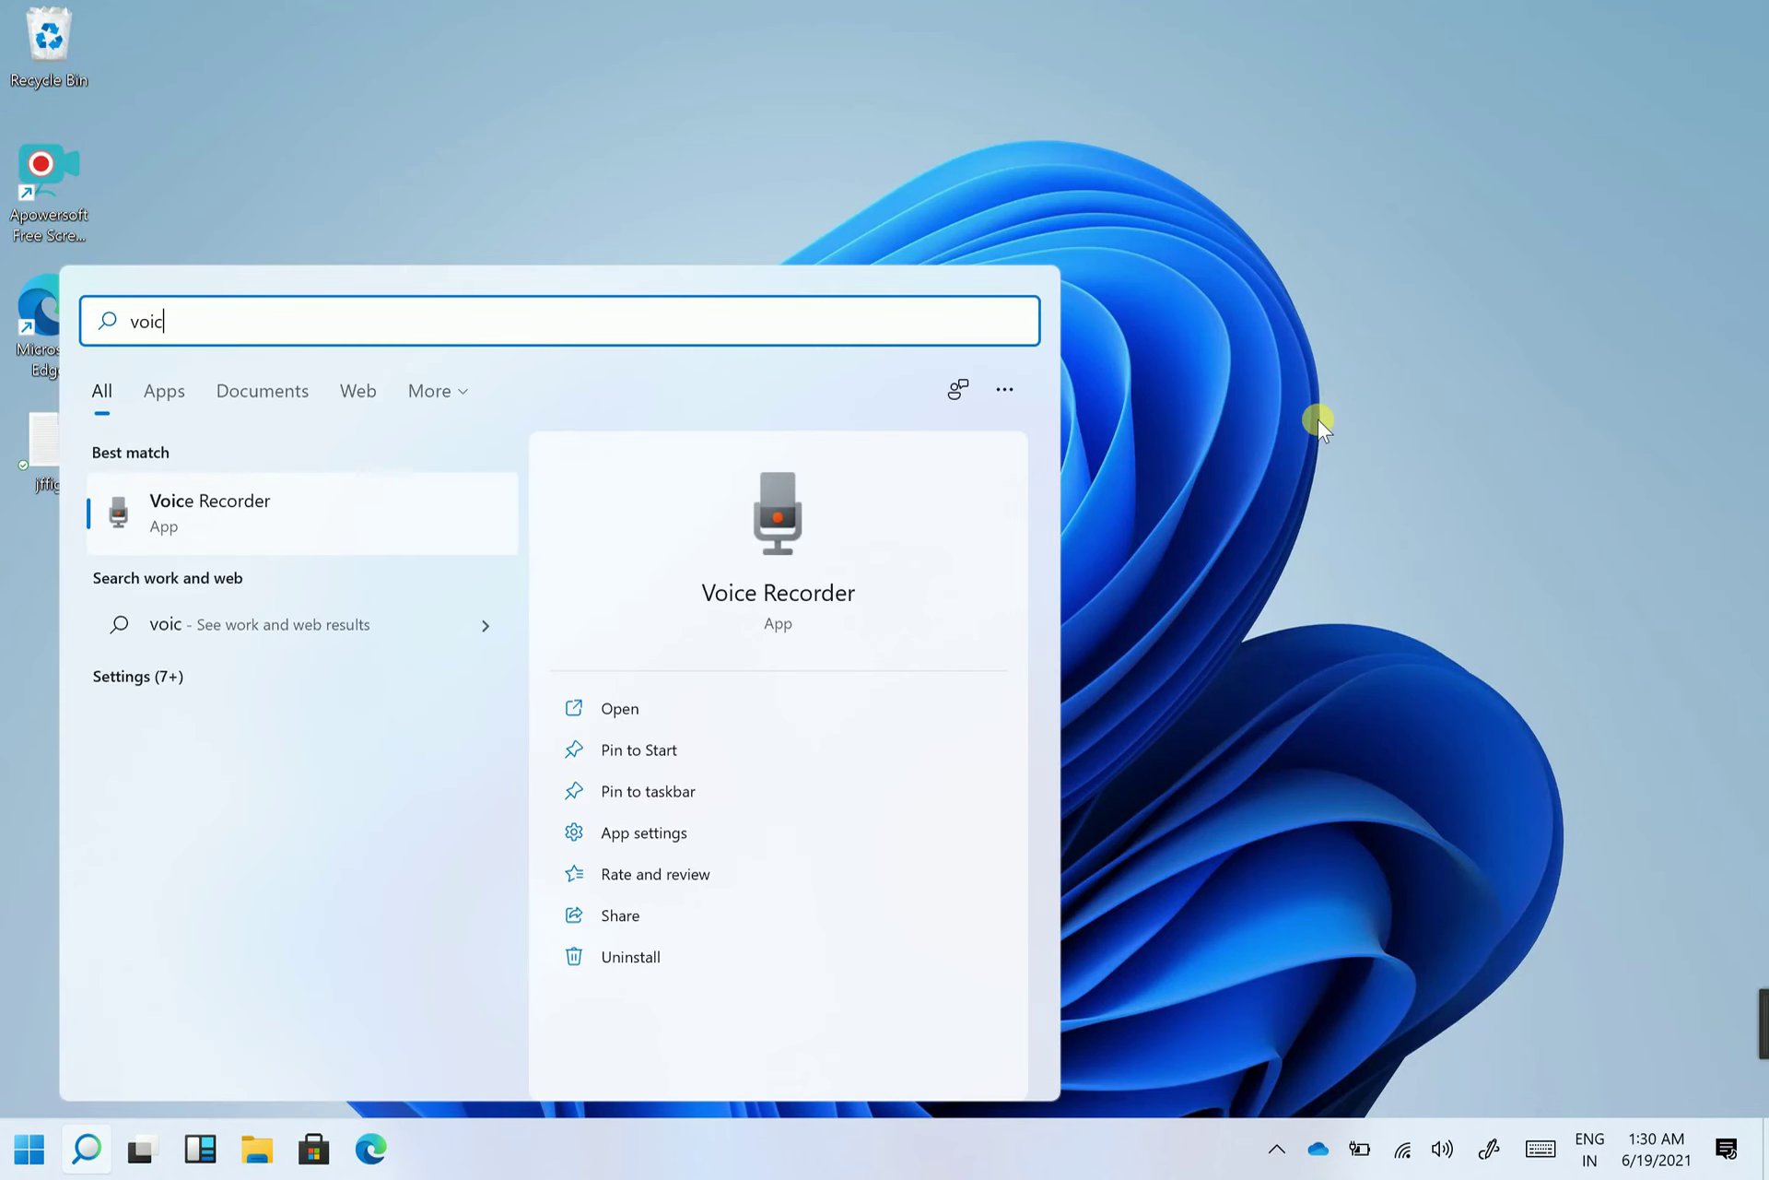
type("e")
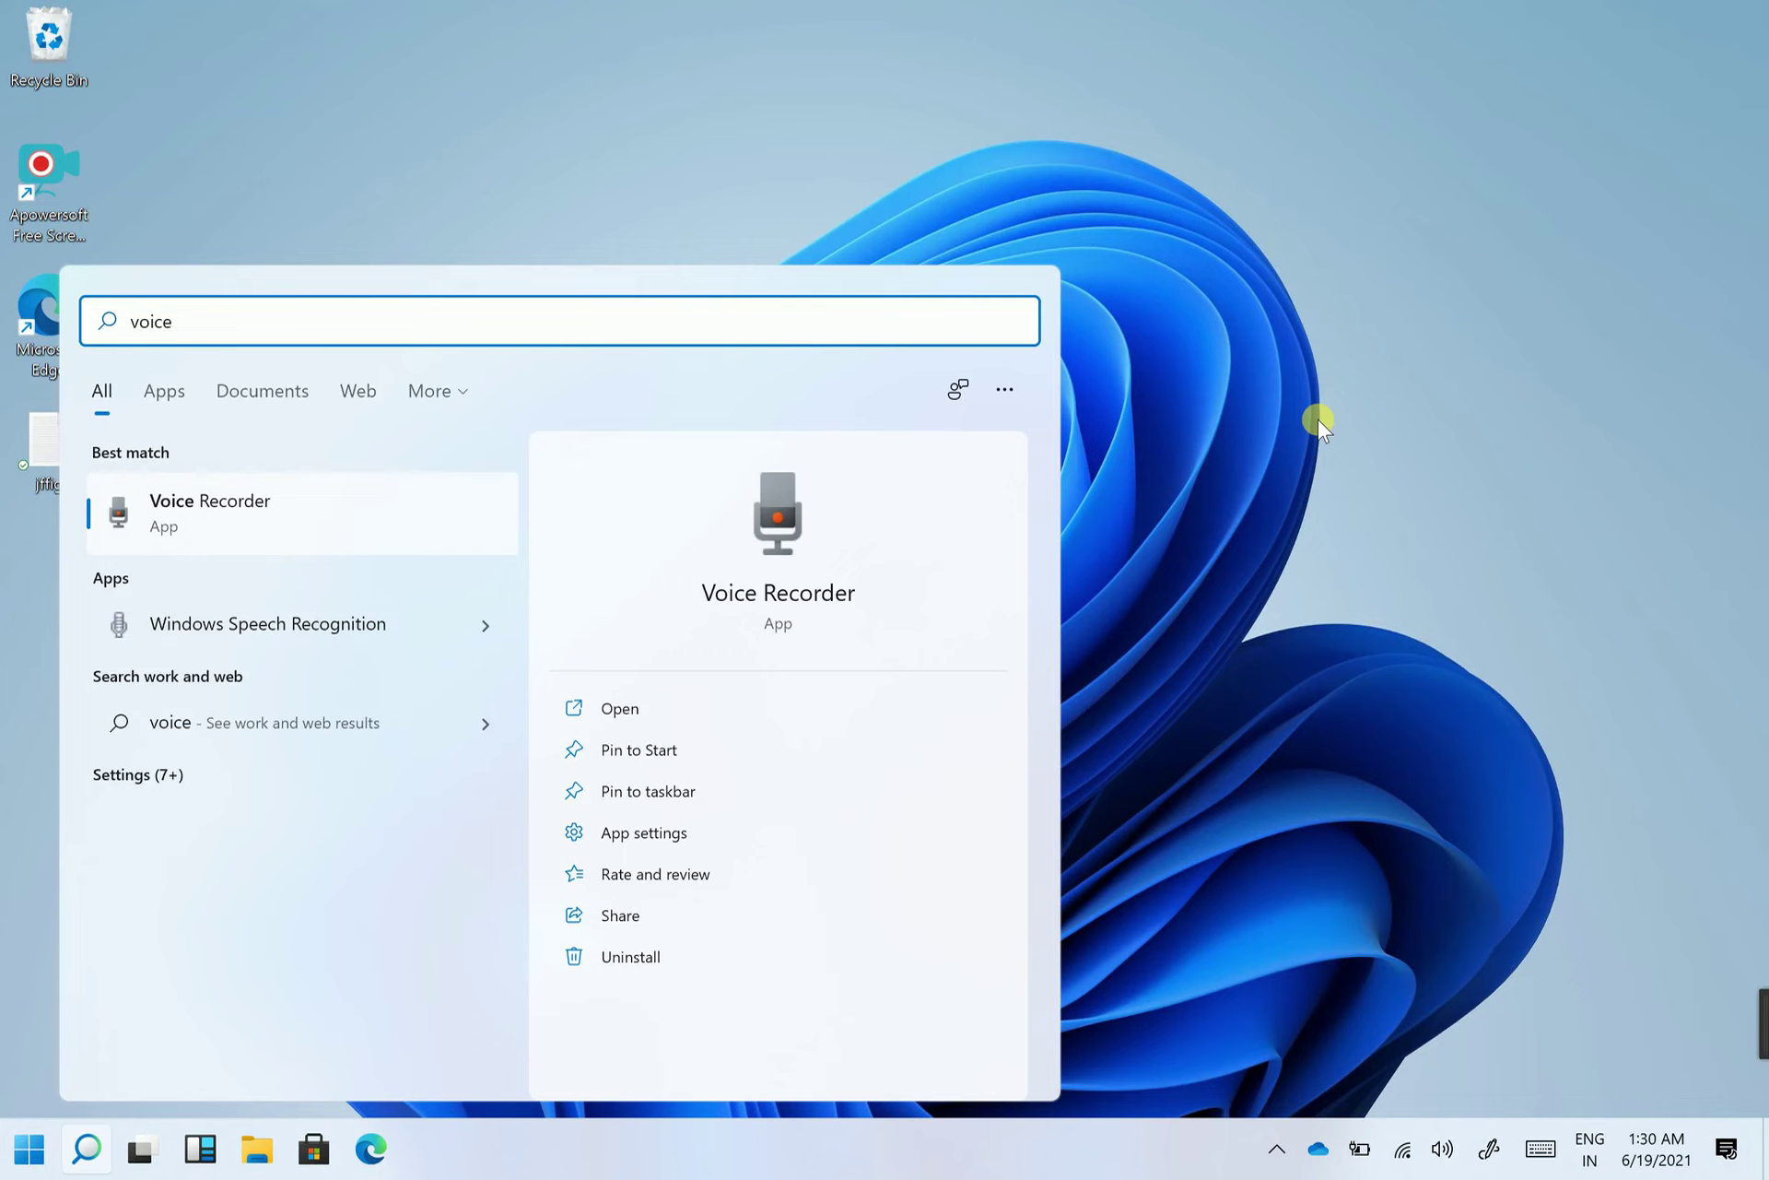
key("Return")
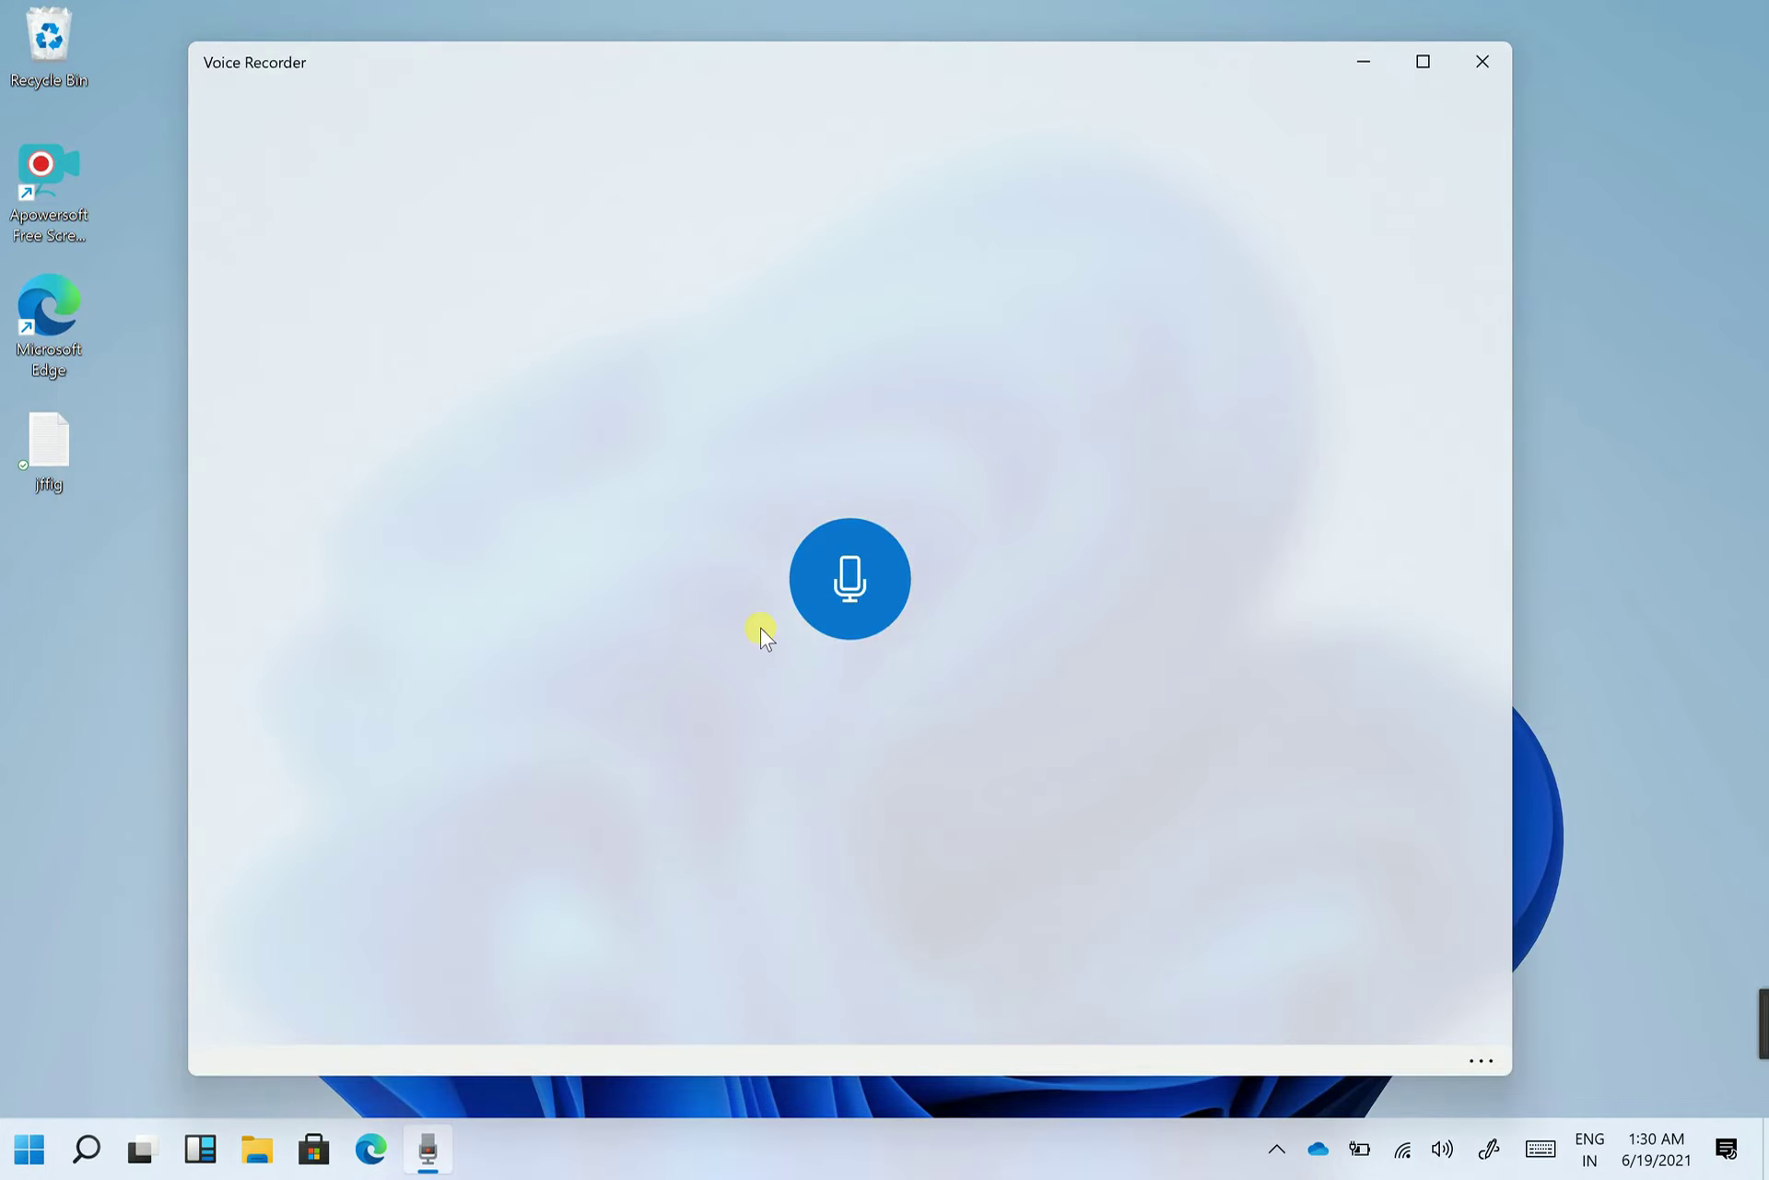
- Record a voice clip about 21 seconds long with markers at 00:08 and 00:18, and stop the recording
left_click(850, 578)
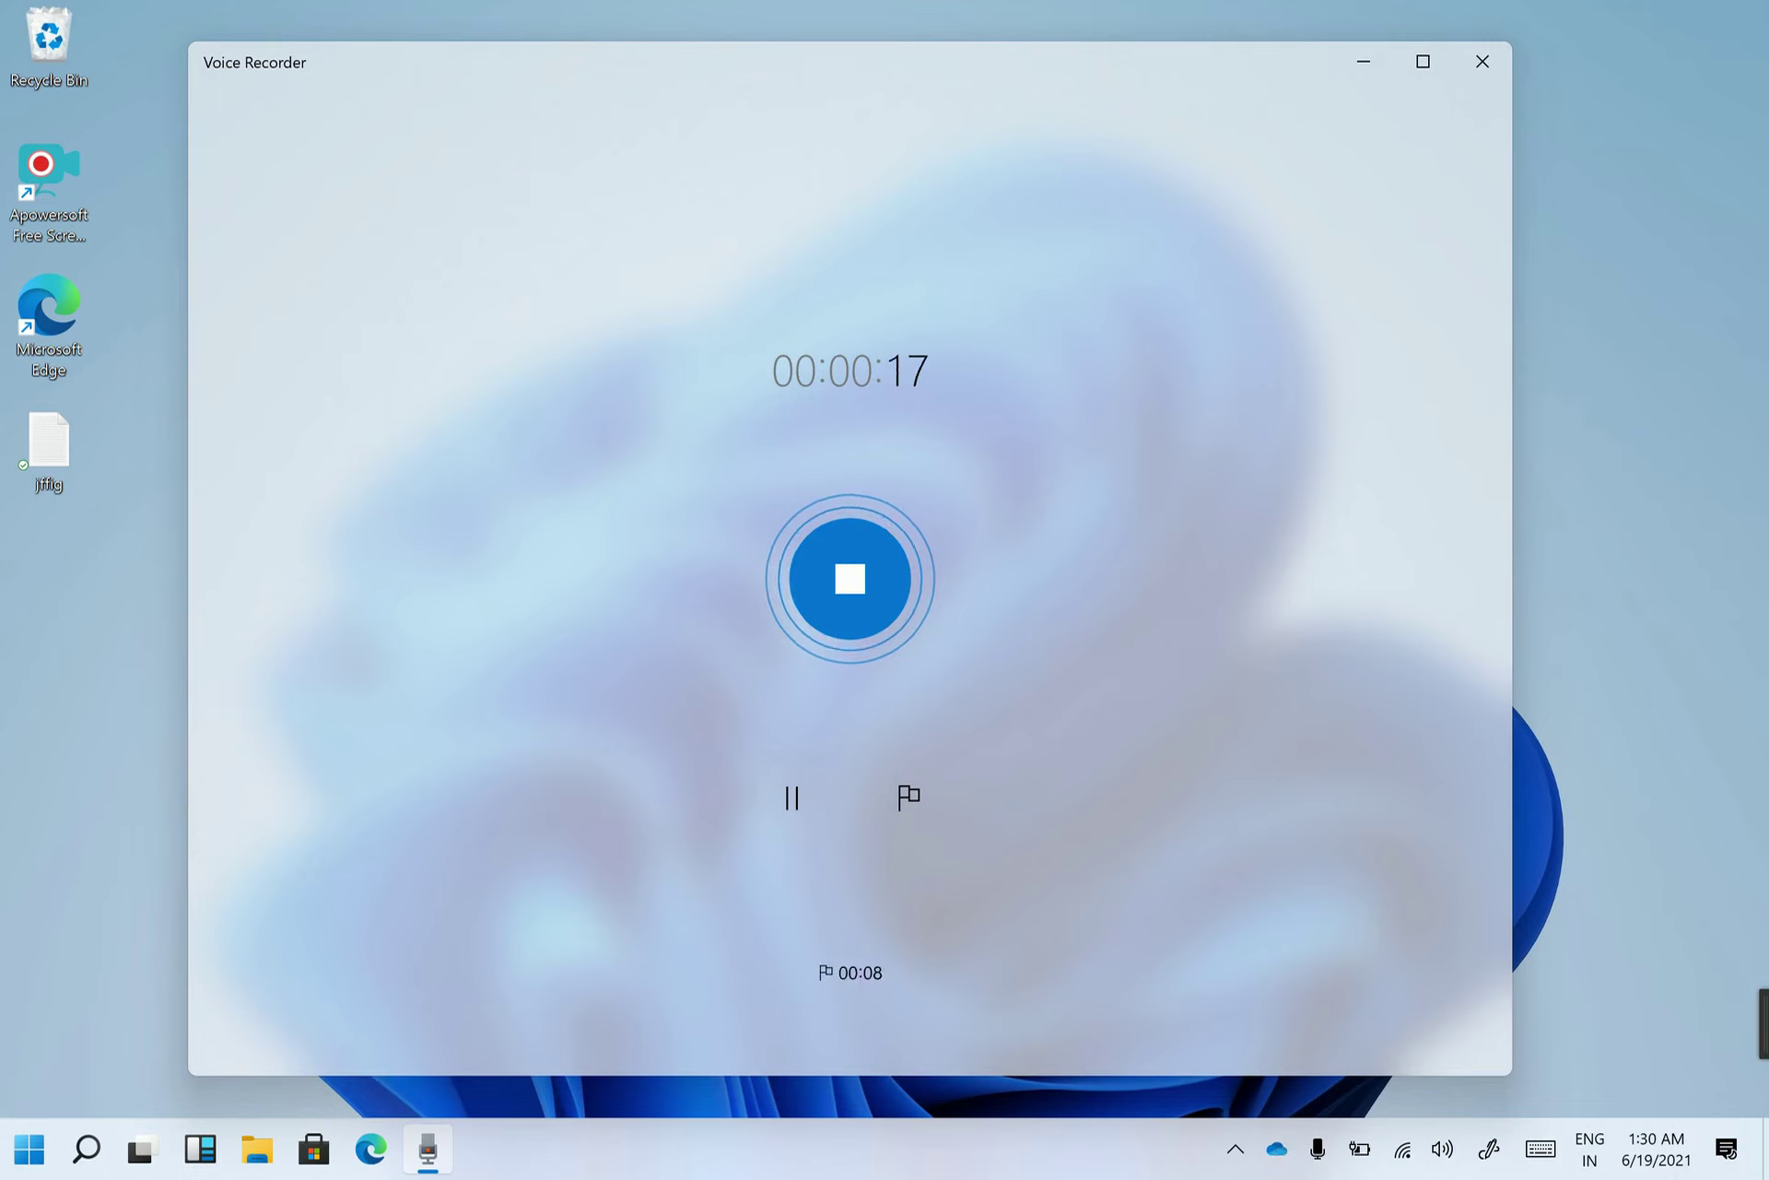
key("ctrl+m")
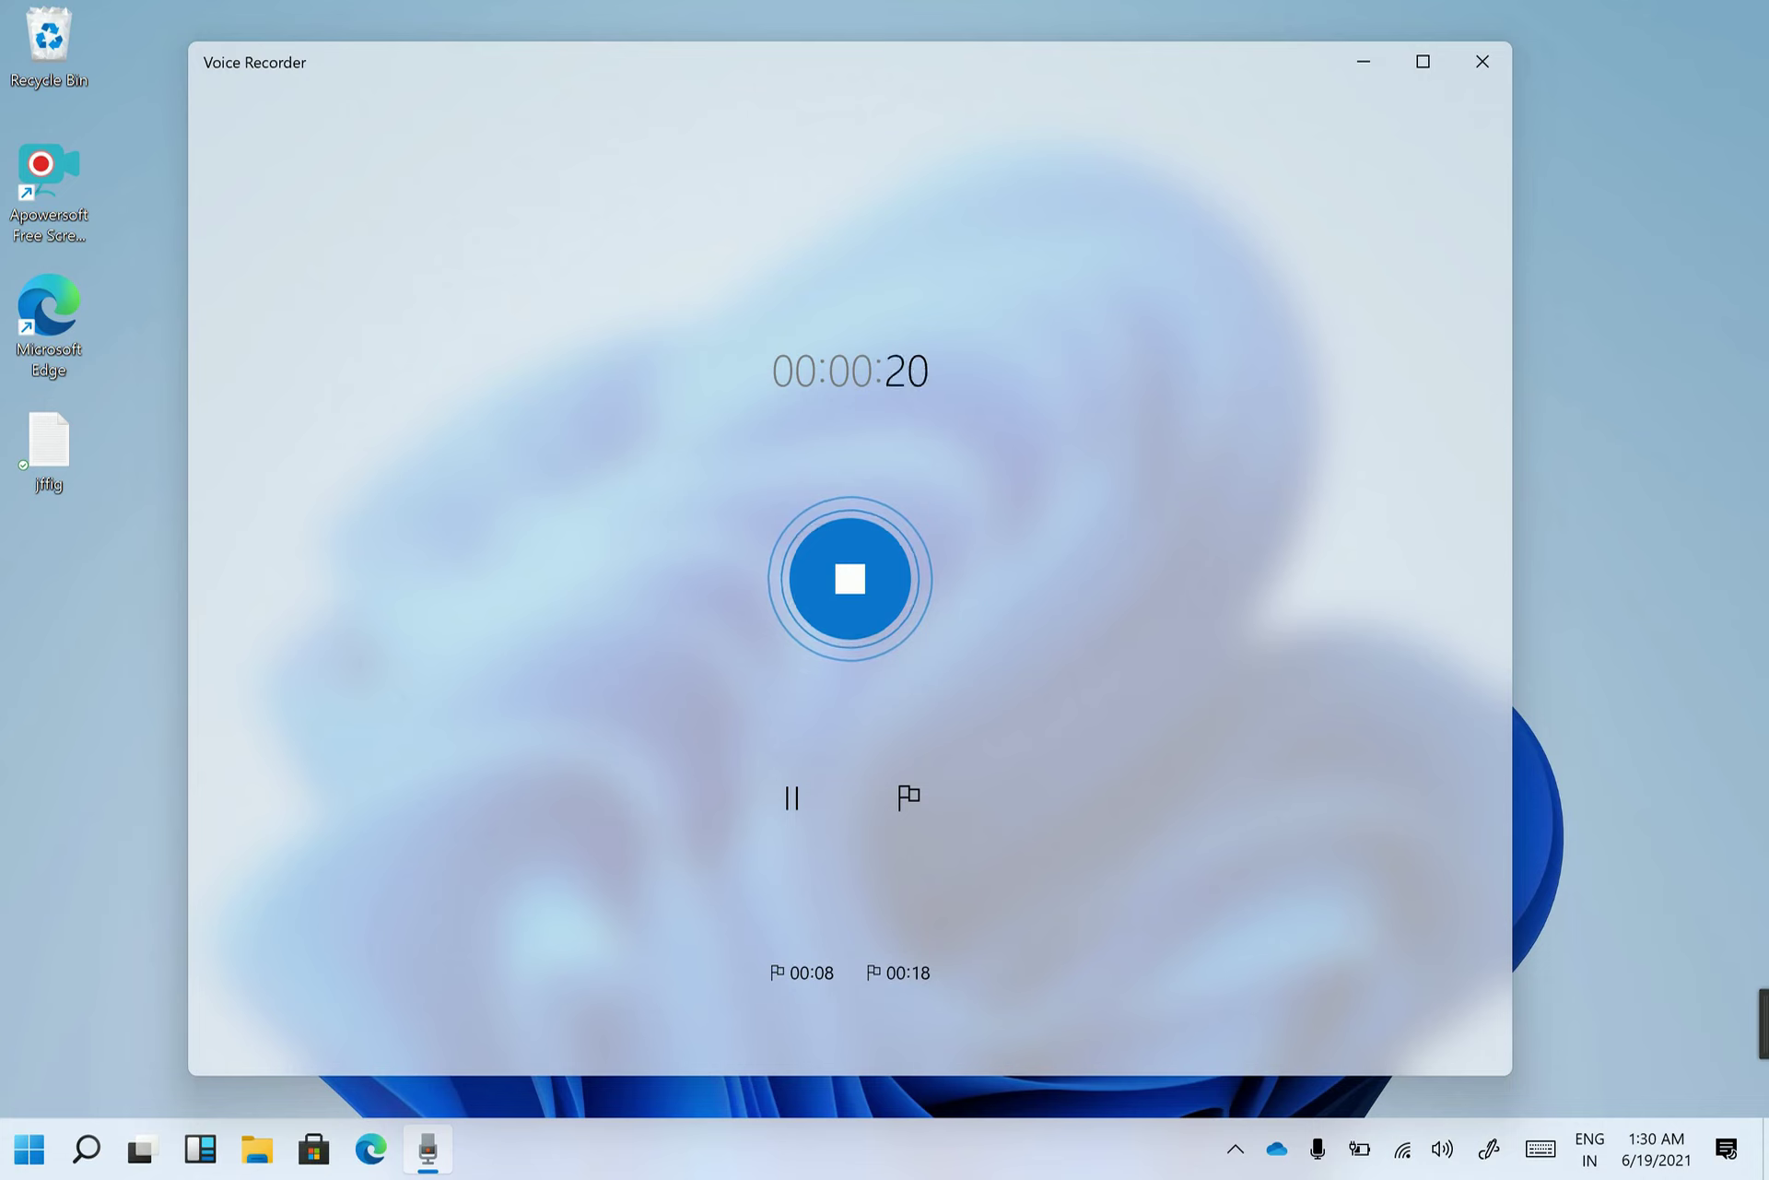
key("Return")
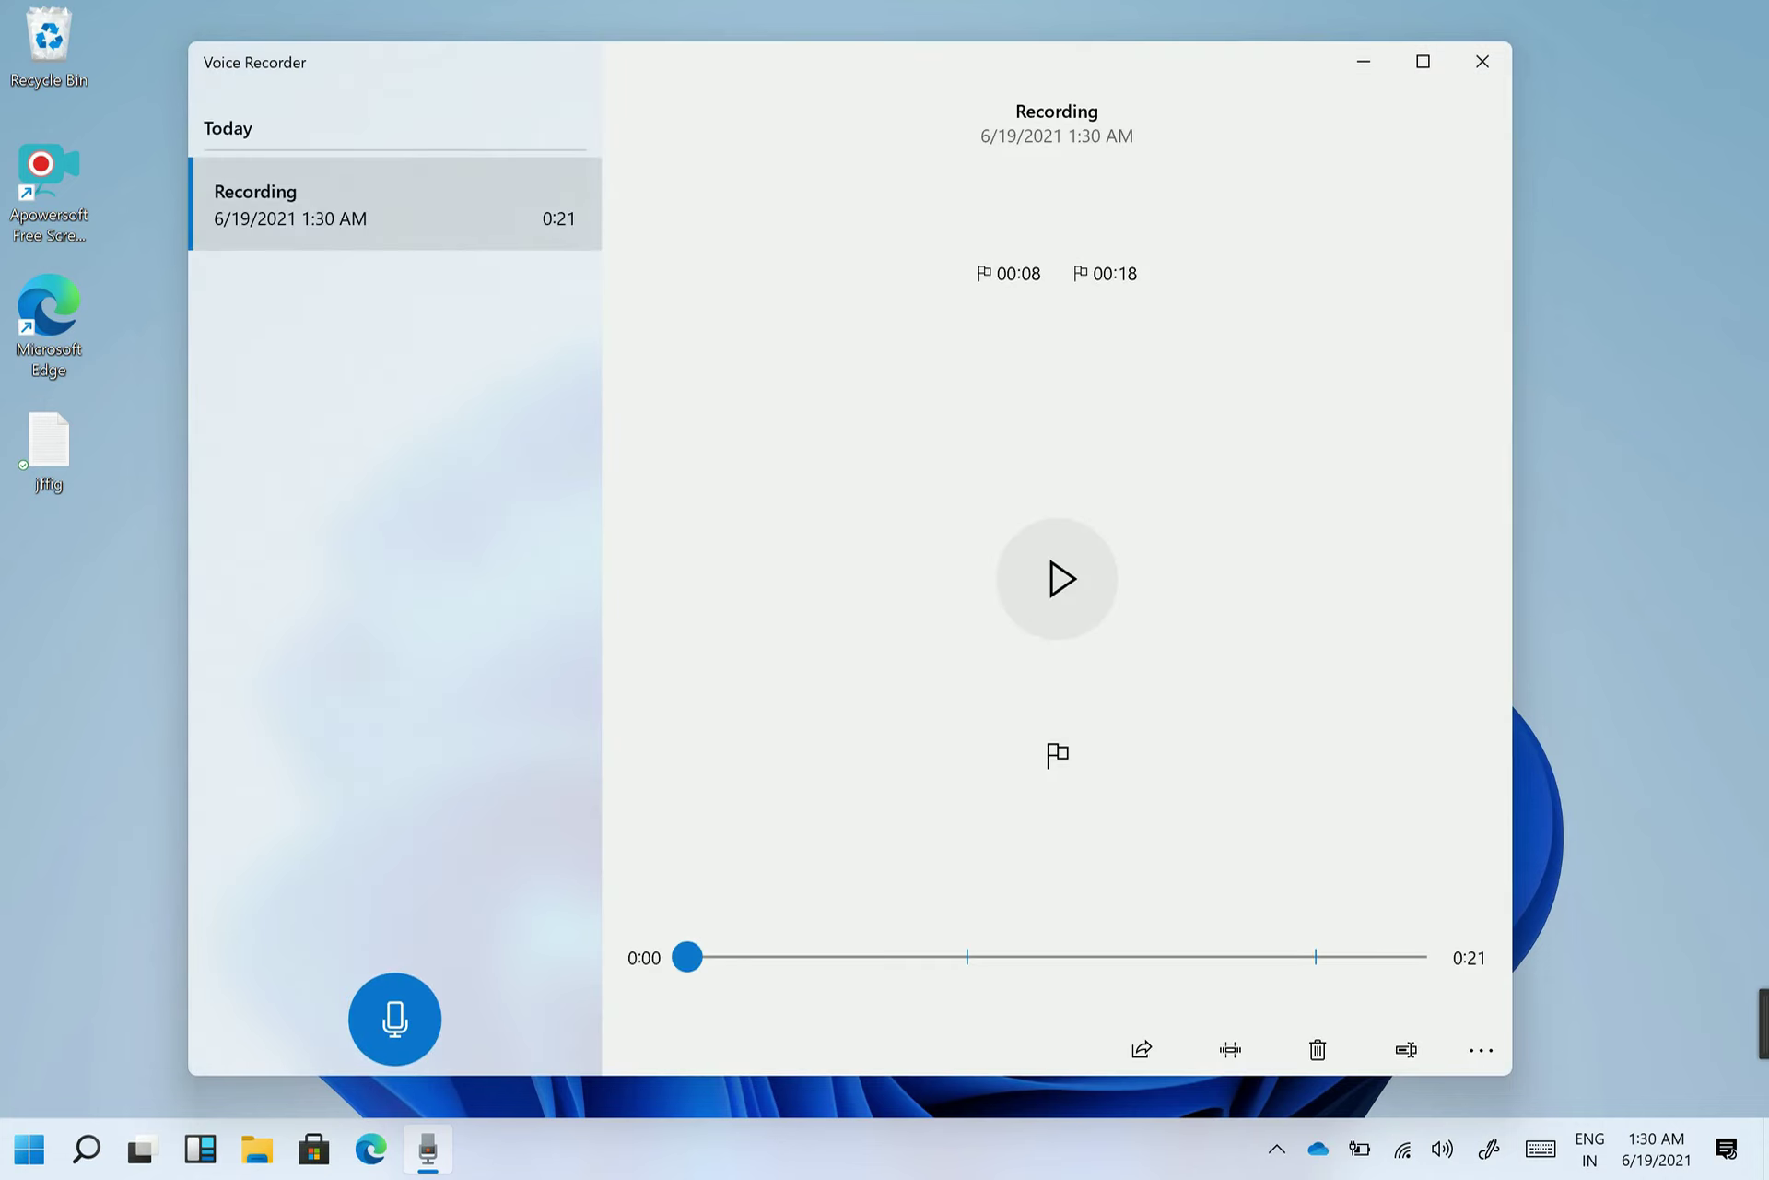
- Play back the recording and add markers at 00:03 and 00:13
key("space")
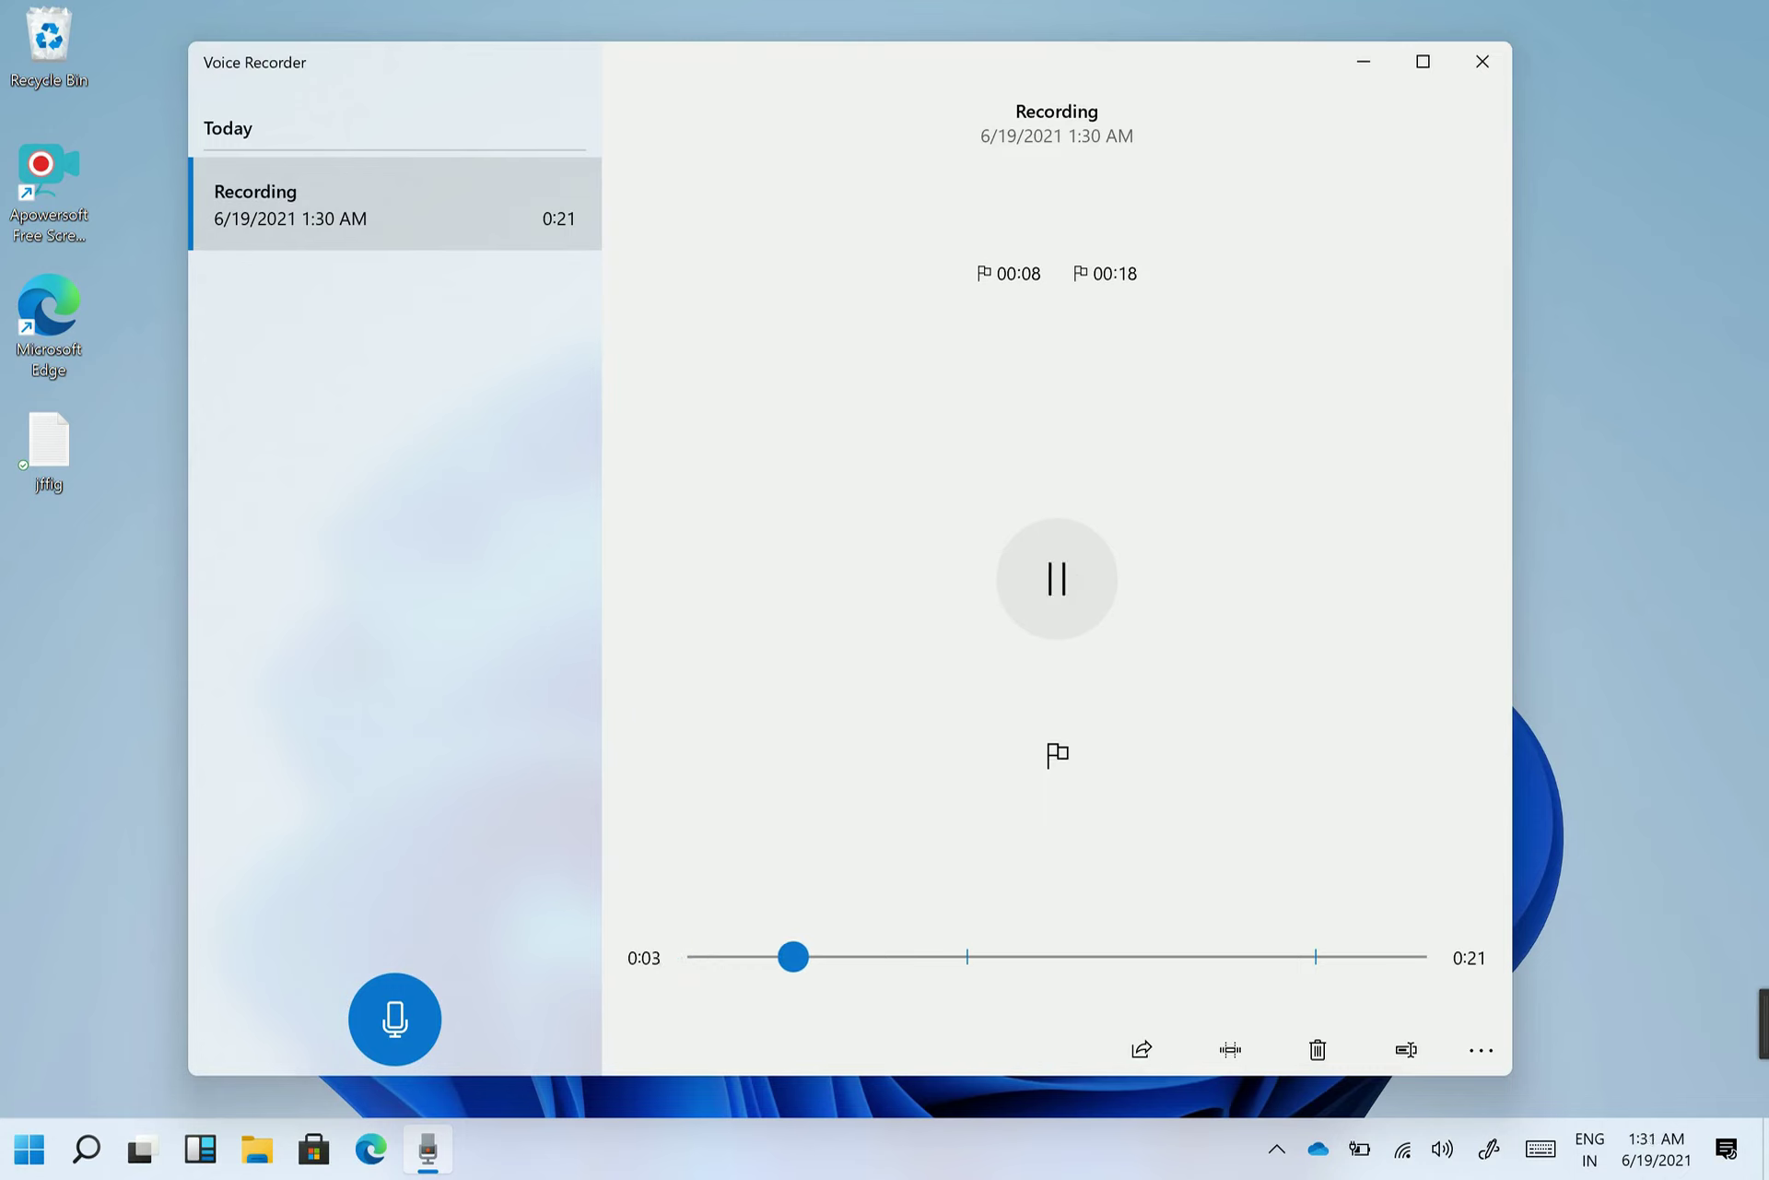
key("ctrl+m")
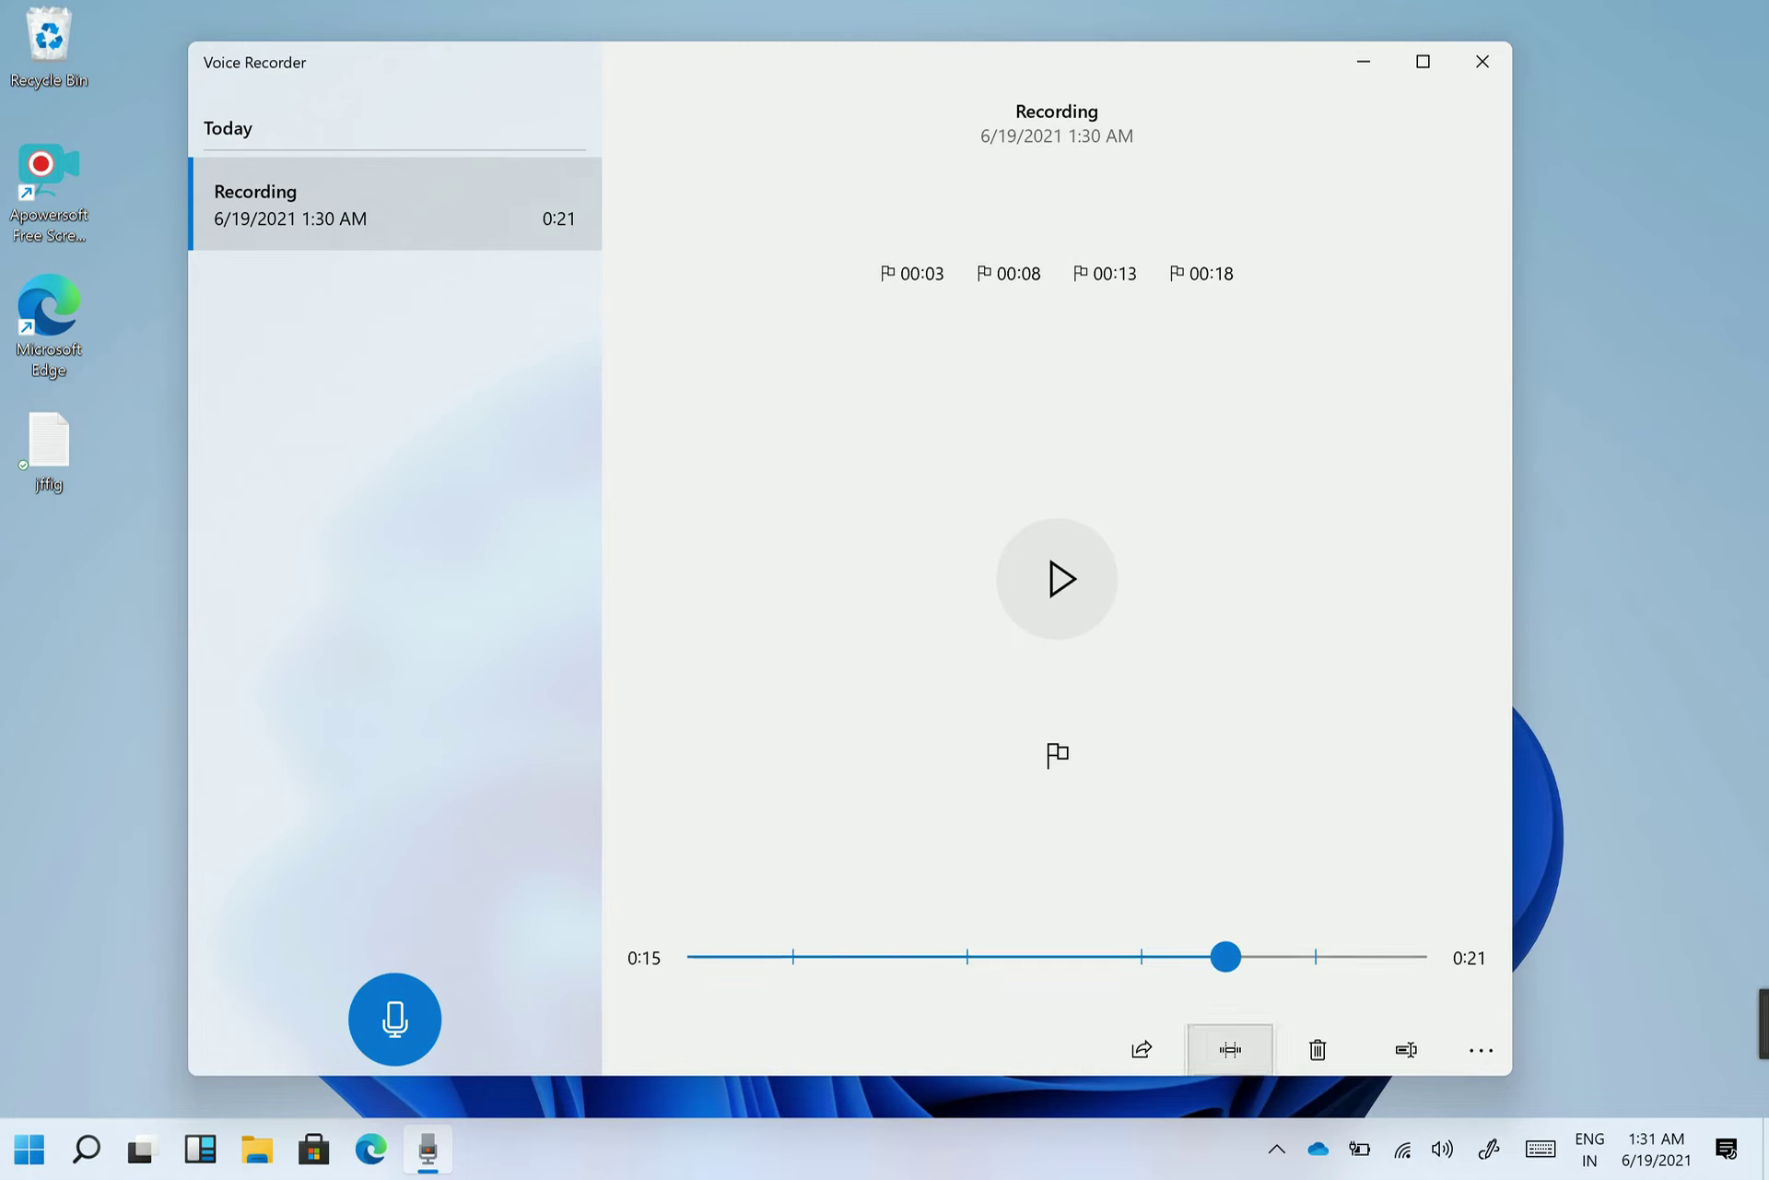
- Trim the recording, placing the start at about the 00:03 marker and the end just before the 00:18 marker
left_click(1230, 1049)
left_click_drag(1364, 997, 1426, 997)
left_click_drag(688, 997, 797, 997)
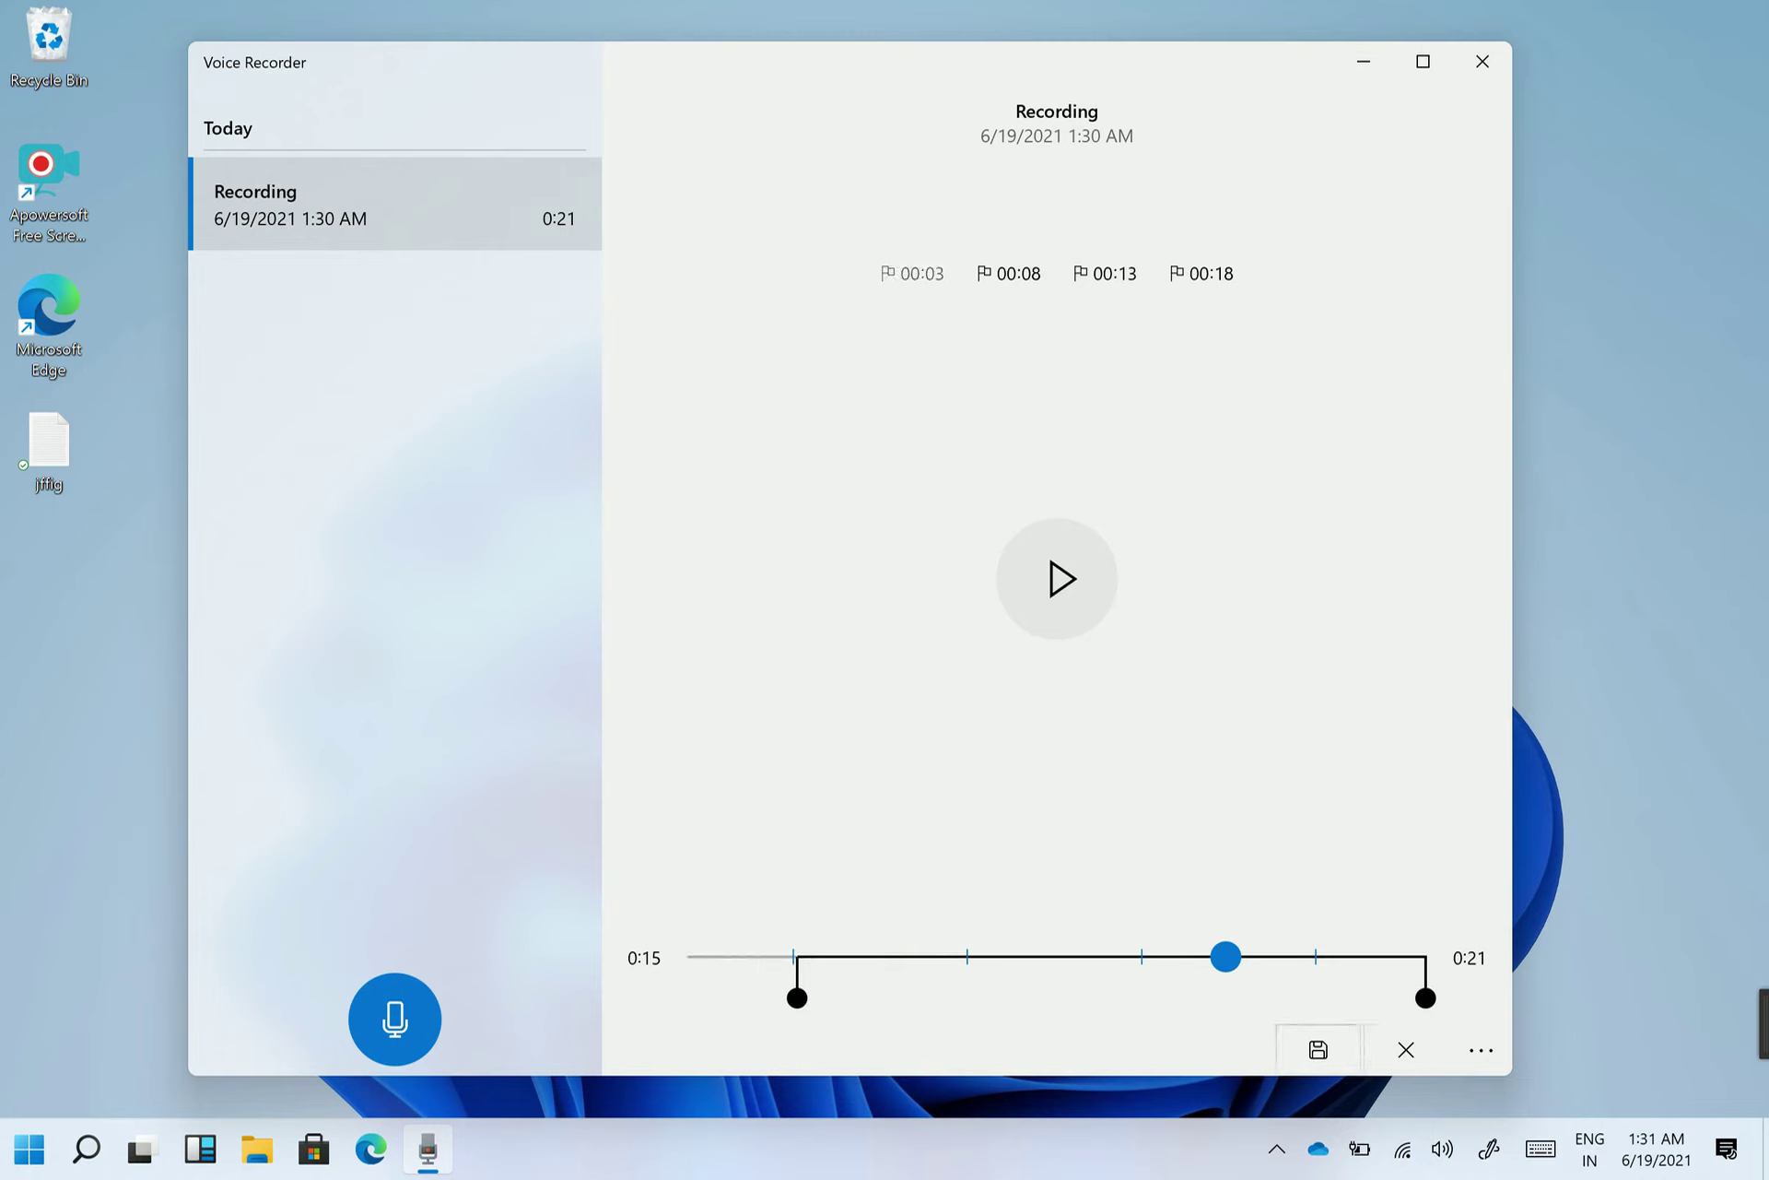
left_click_drag(1426, 997, 1297, 997)
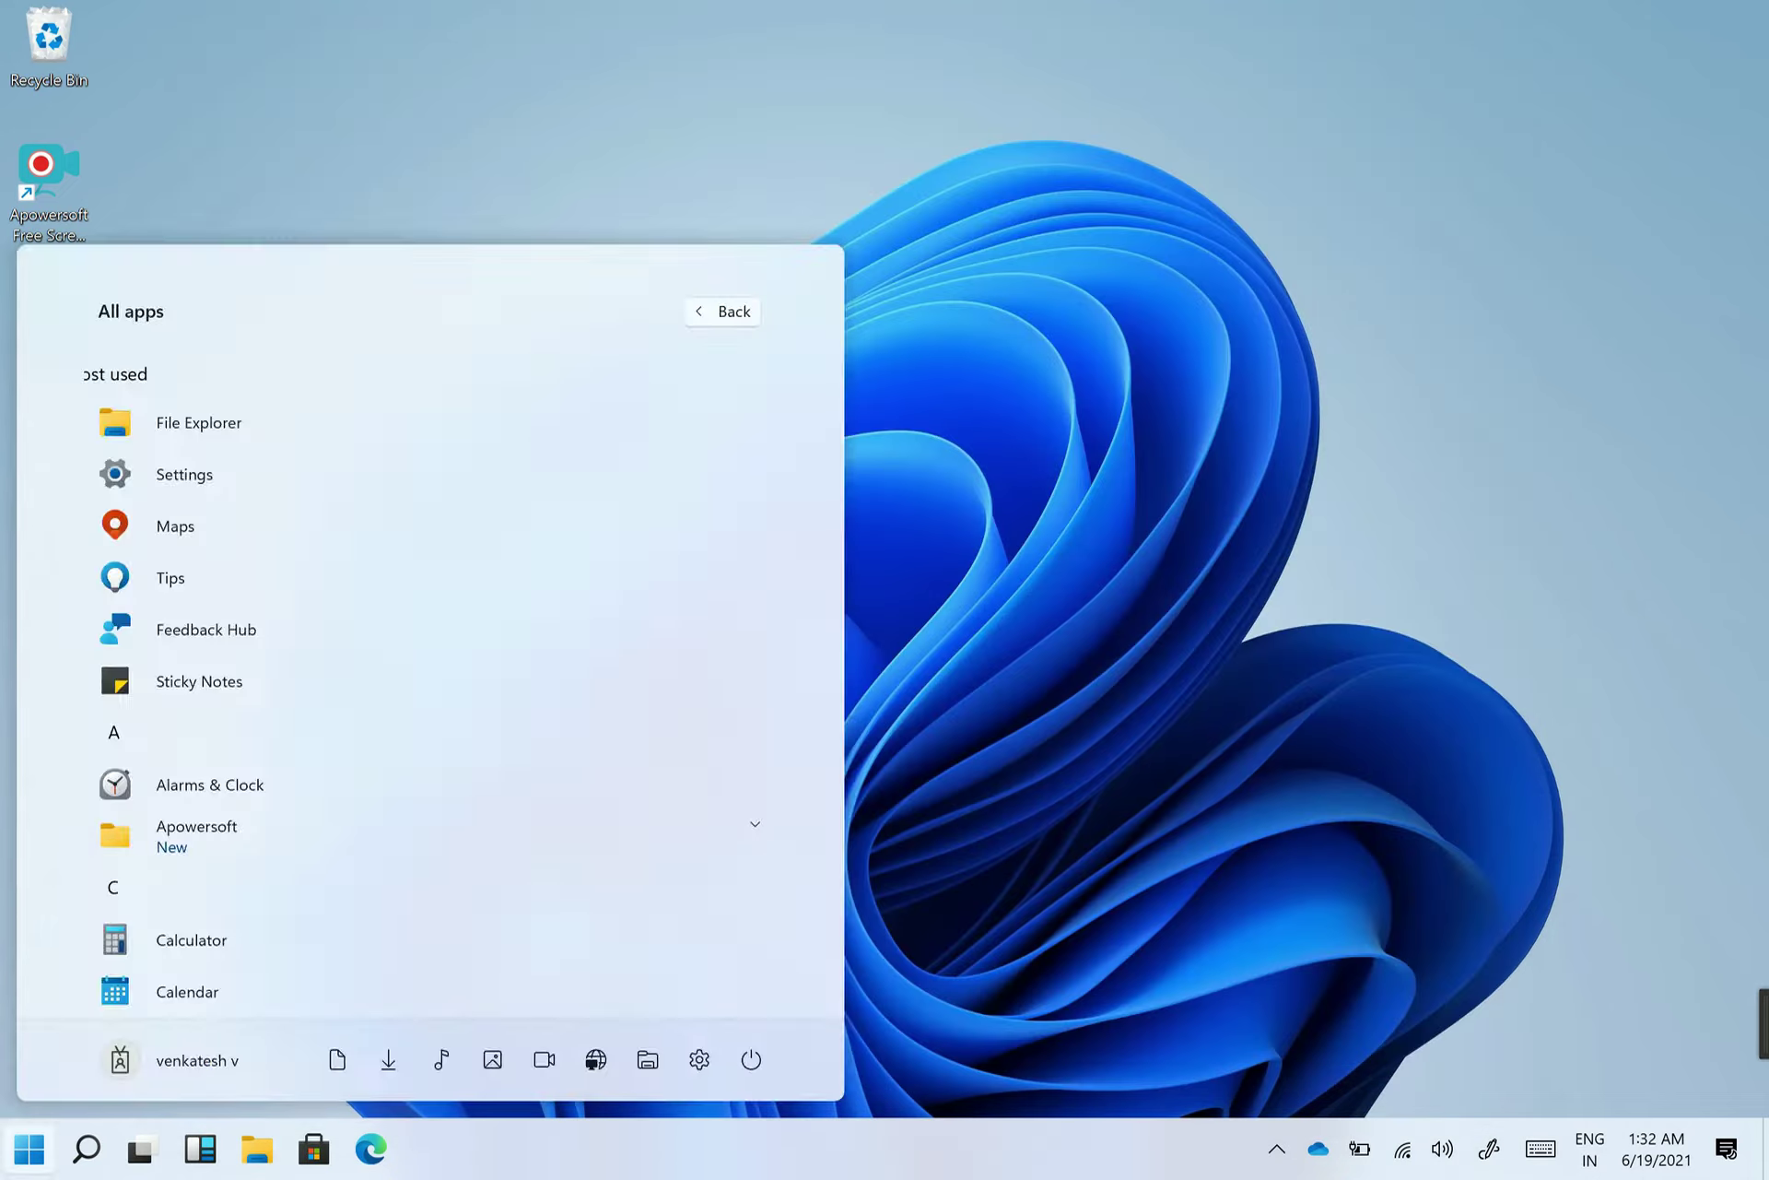
- Switch to the Maps app from the list of all apps
left_click(169, 524)
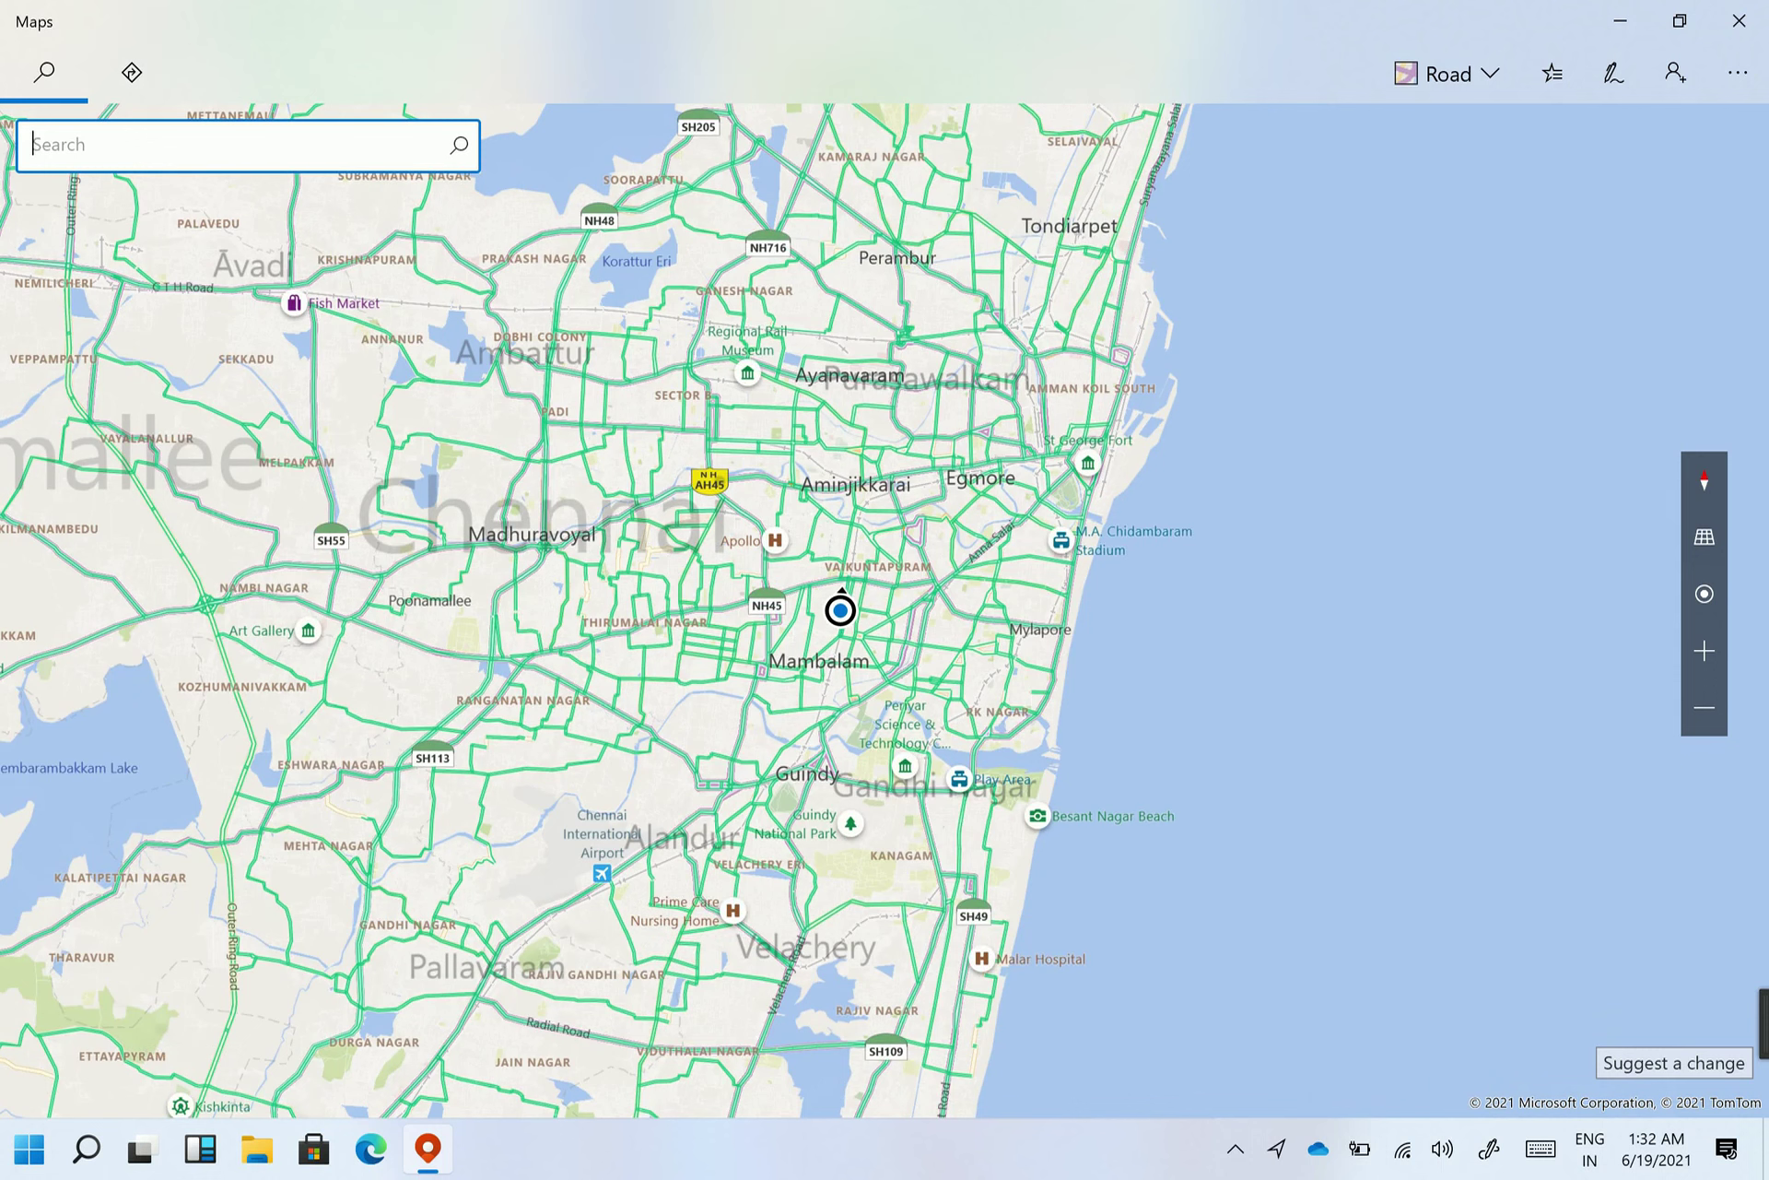
- Preview the map in Aerial view and switch it back to Road view
left_click(1447, 73)
left_click(1371, 189)
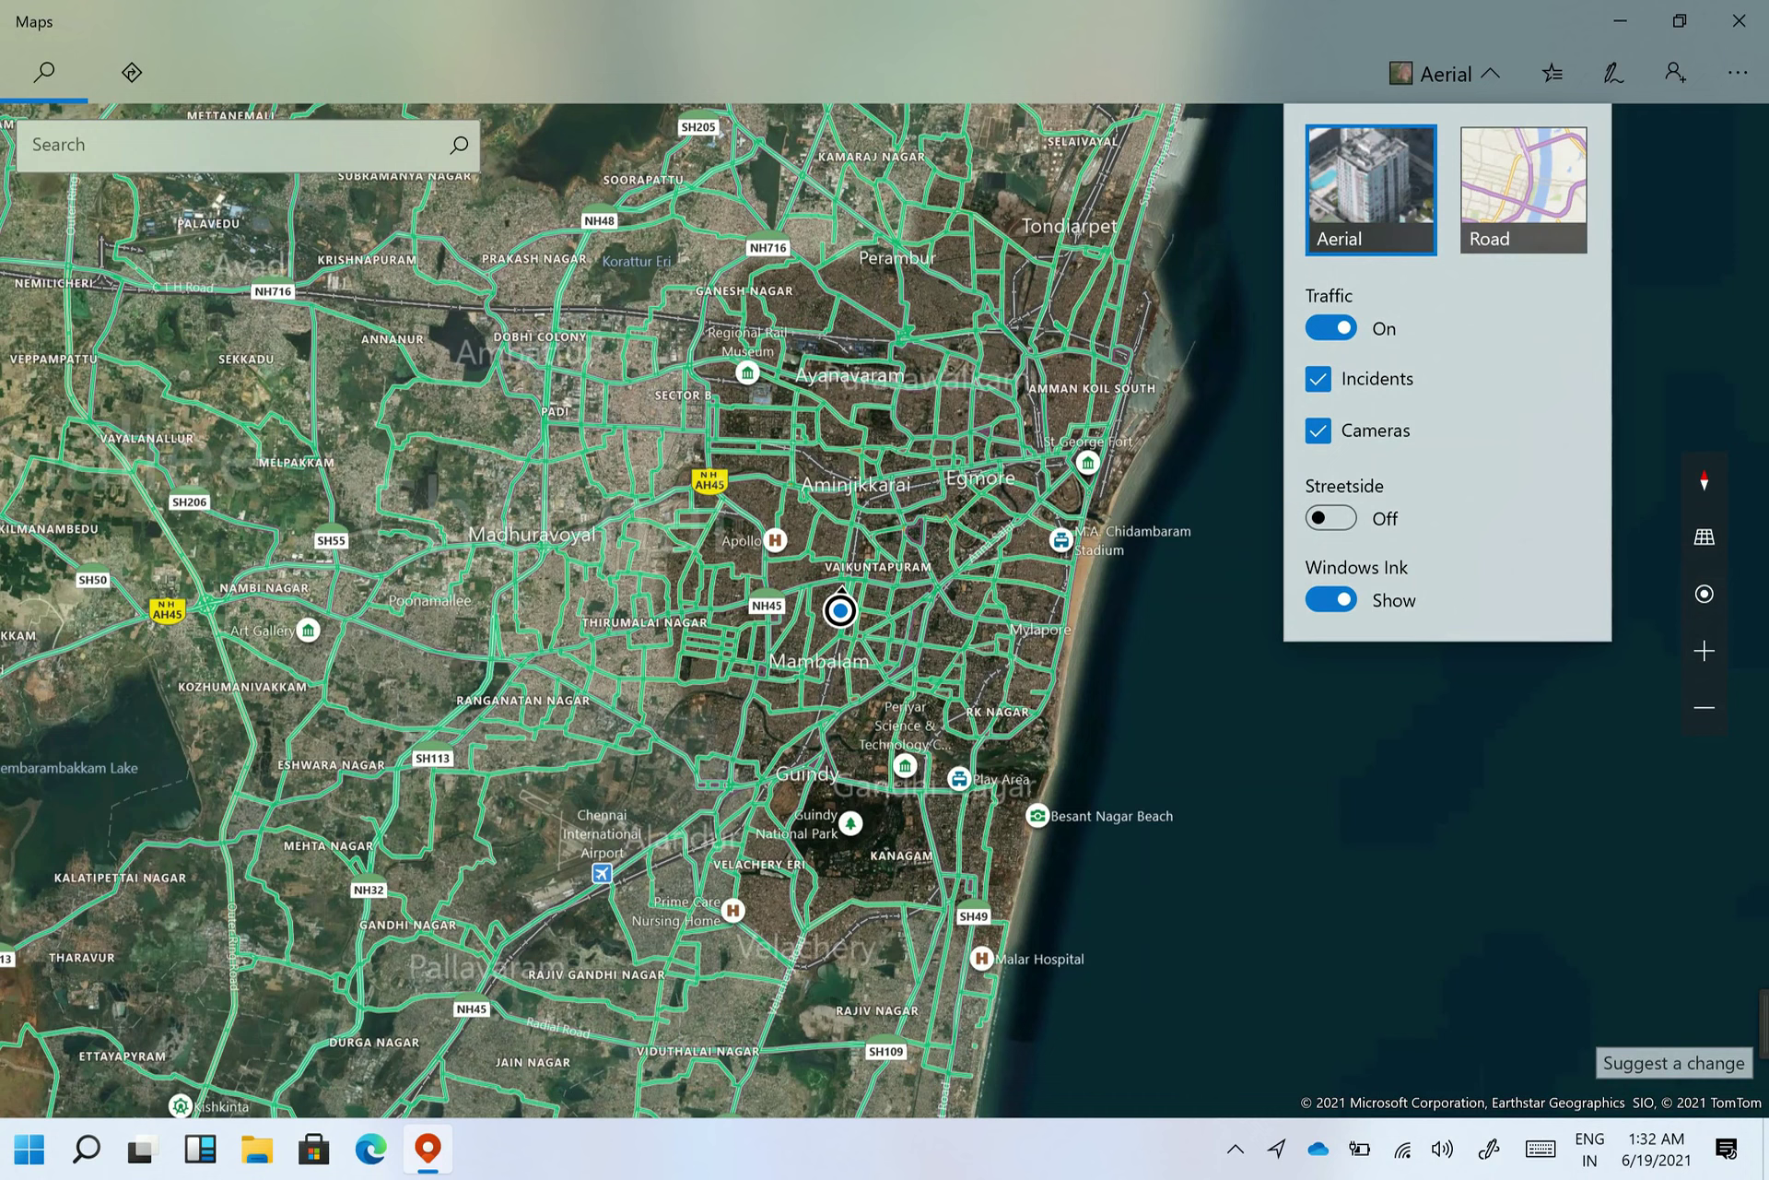
left_click(1523, 190)
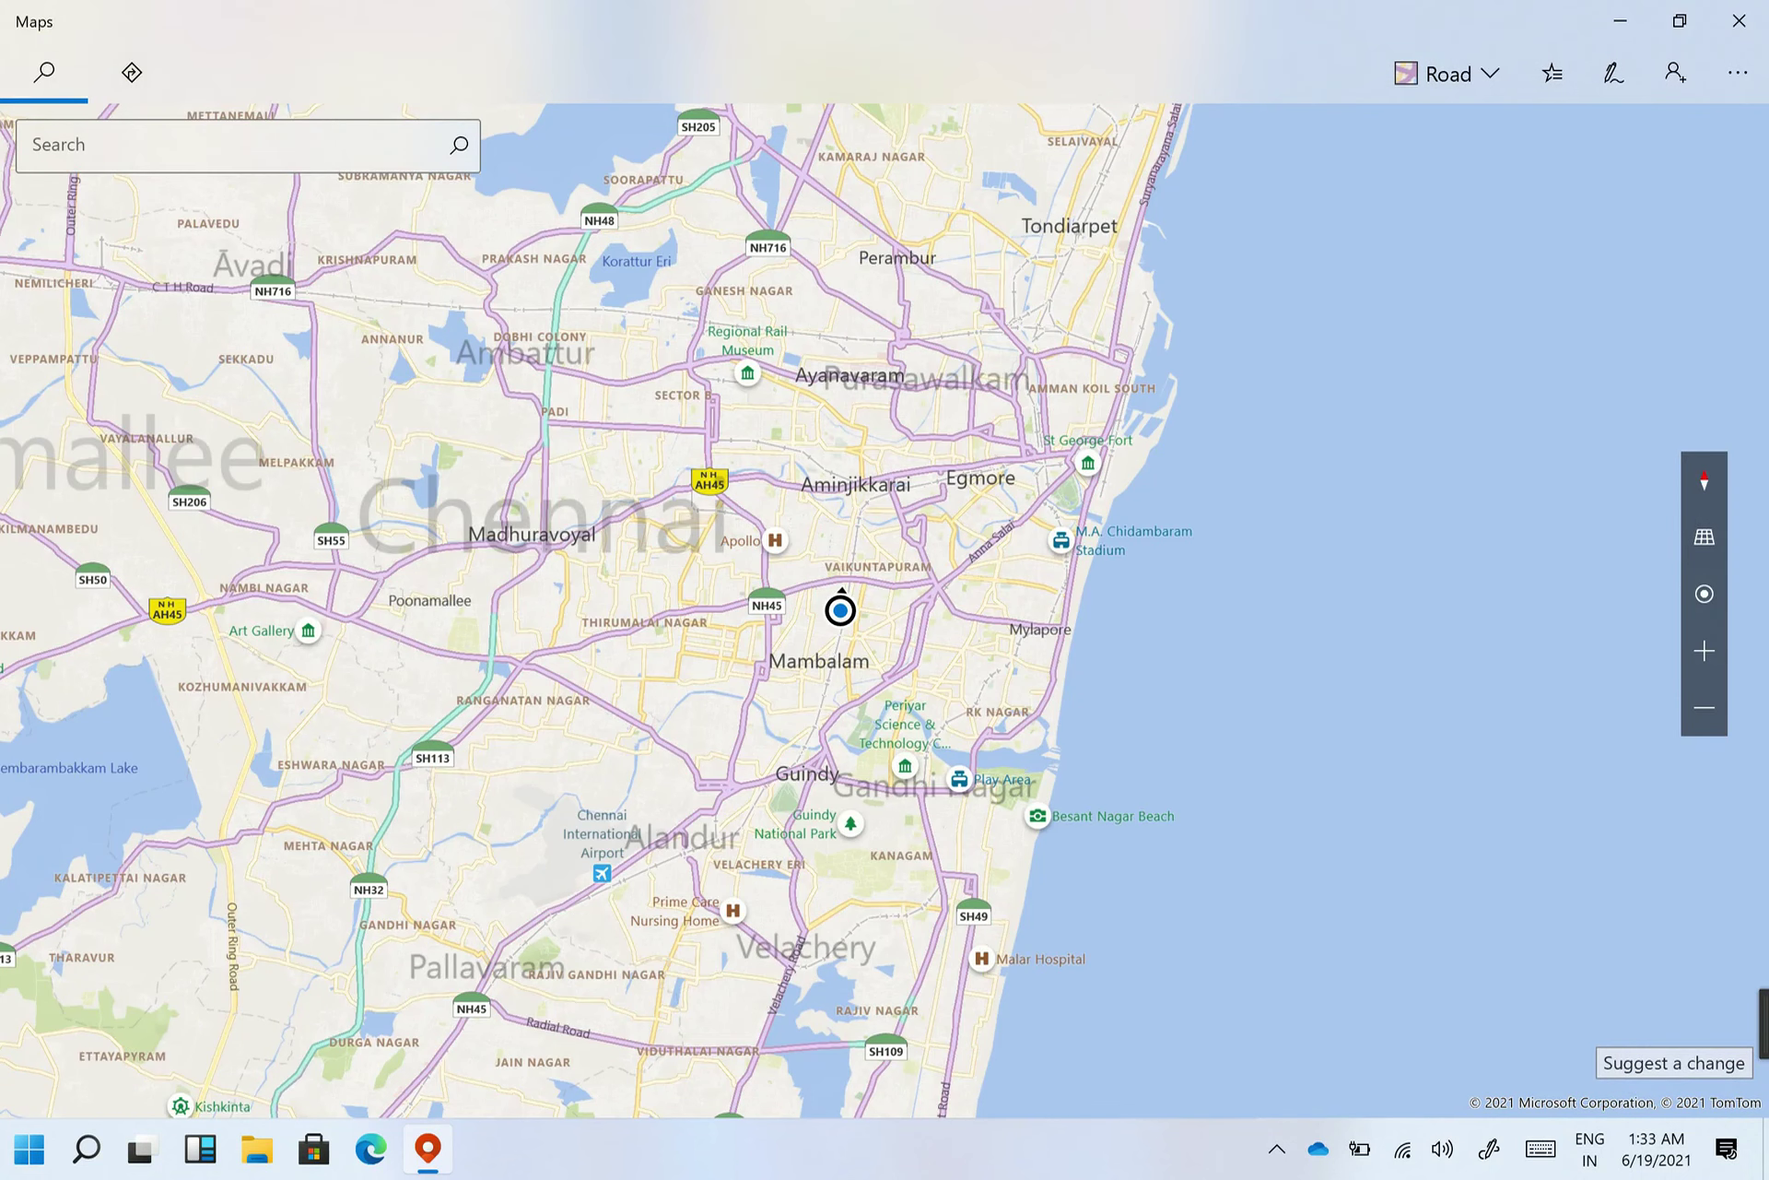
- View the saved places in Maps and close them again
left_click(1553, 73)
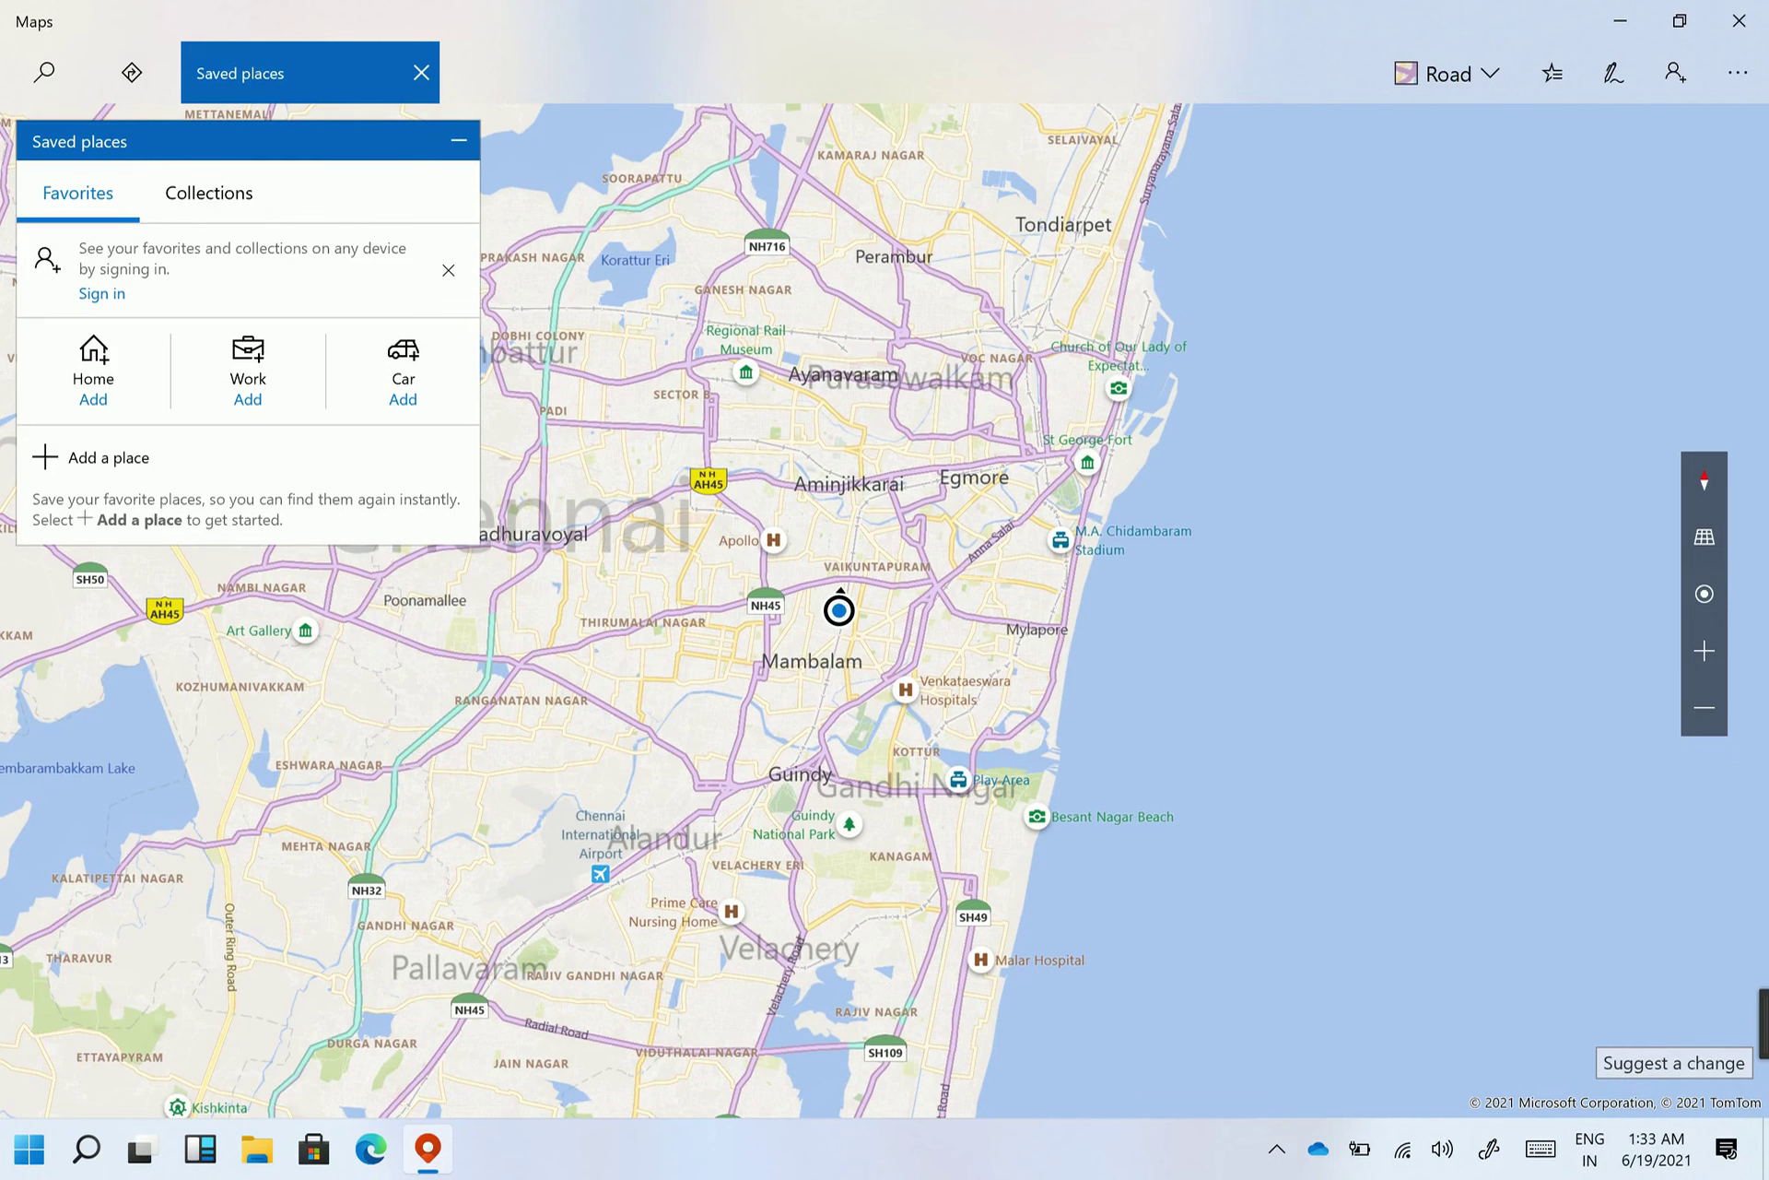
left_click(421, 73)
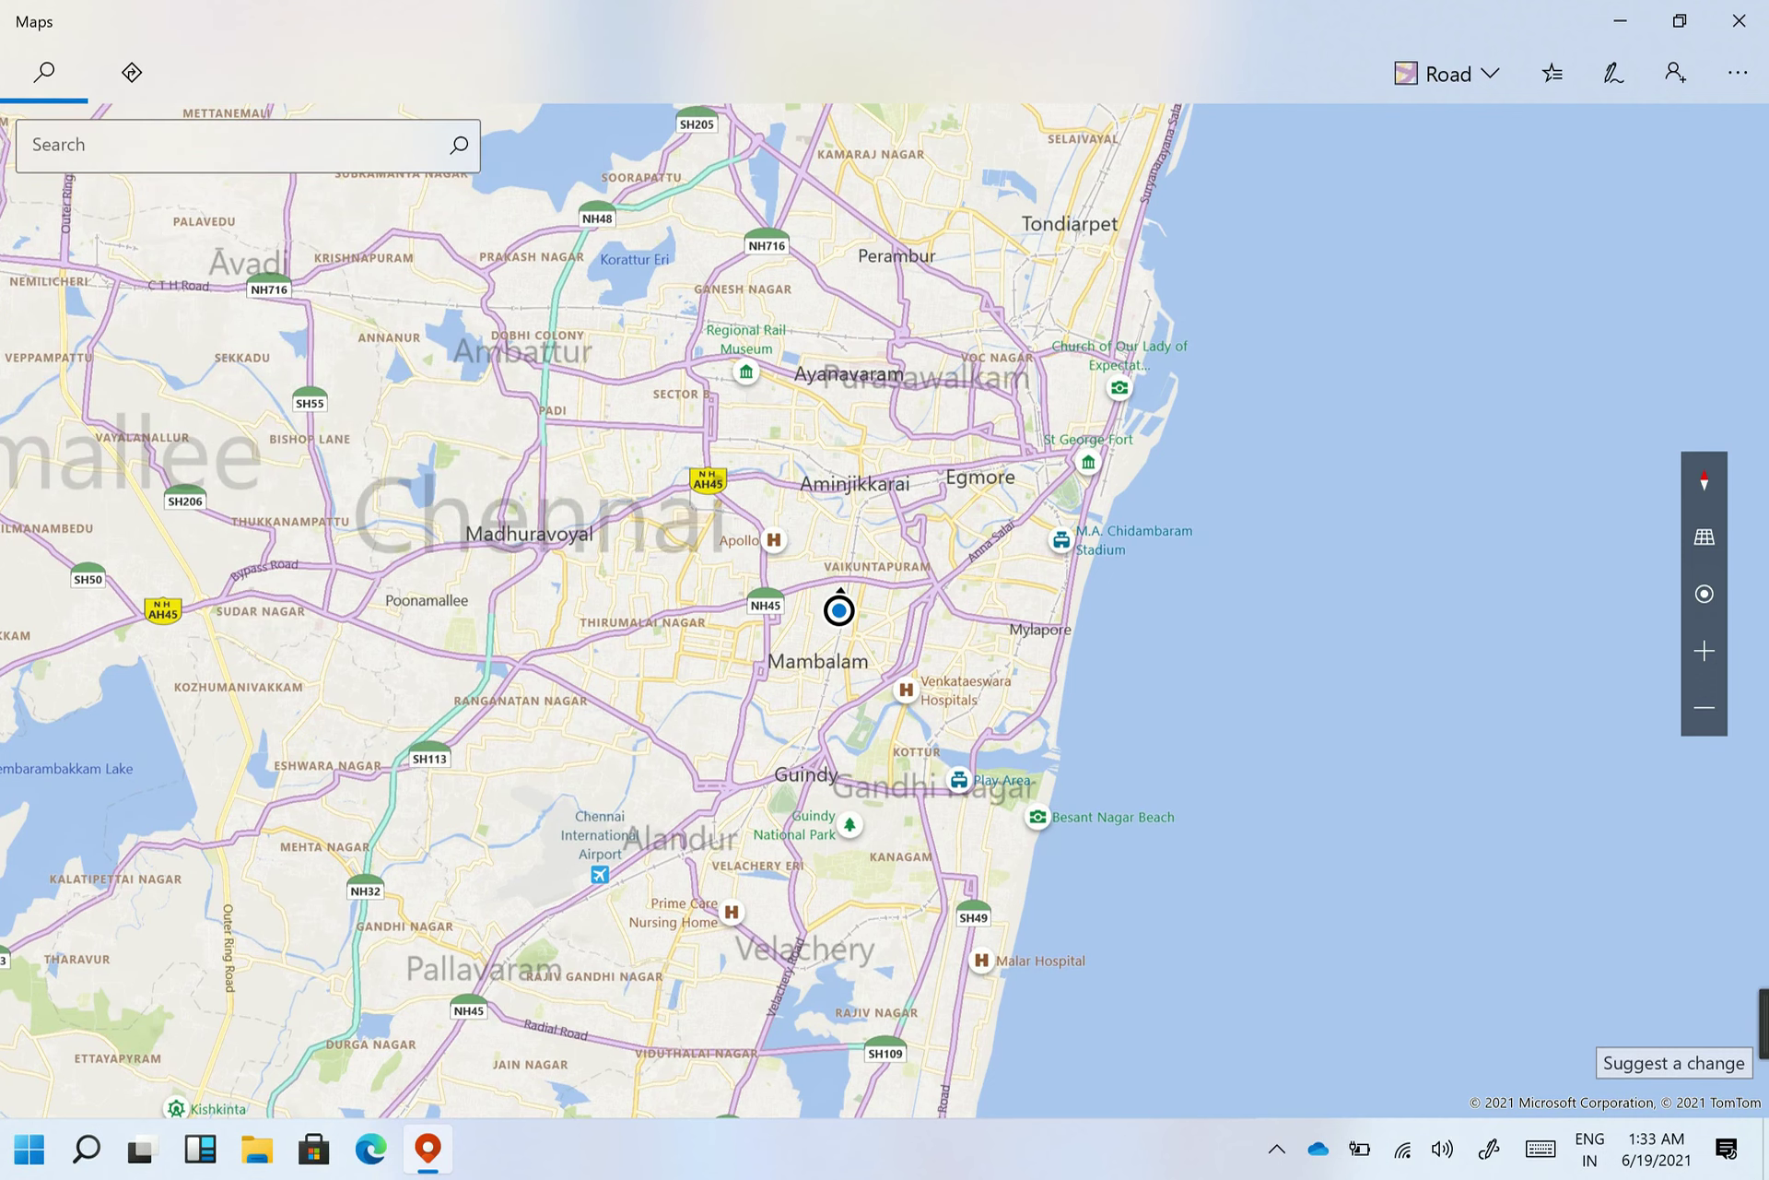
- Tilt the map into perspective and bring it back to the flat overhead view
left_click(1704, 537)
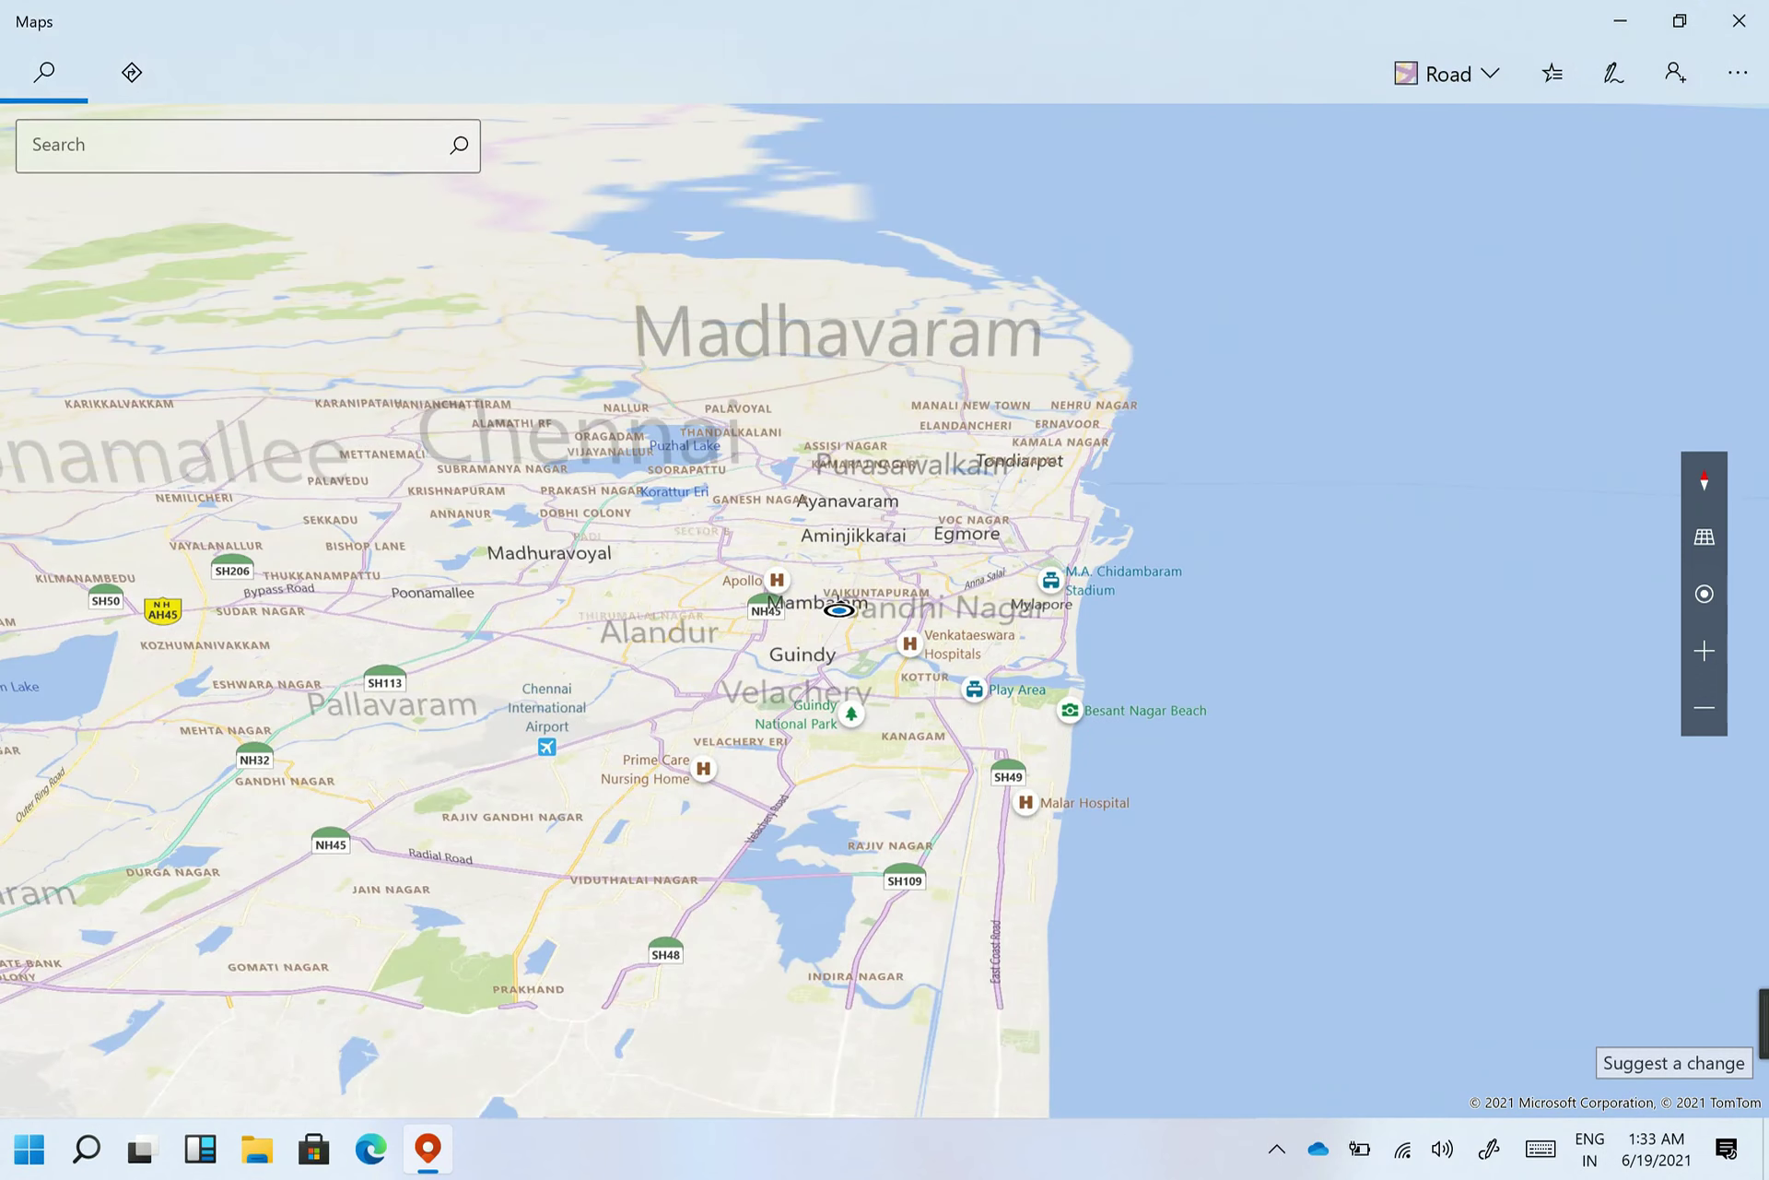
left_click(1705, 537)
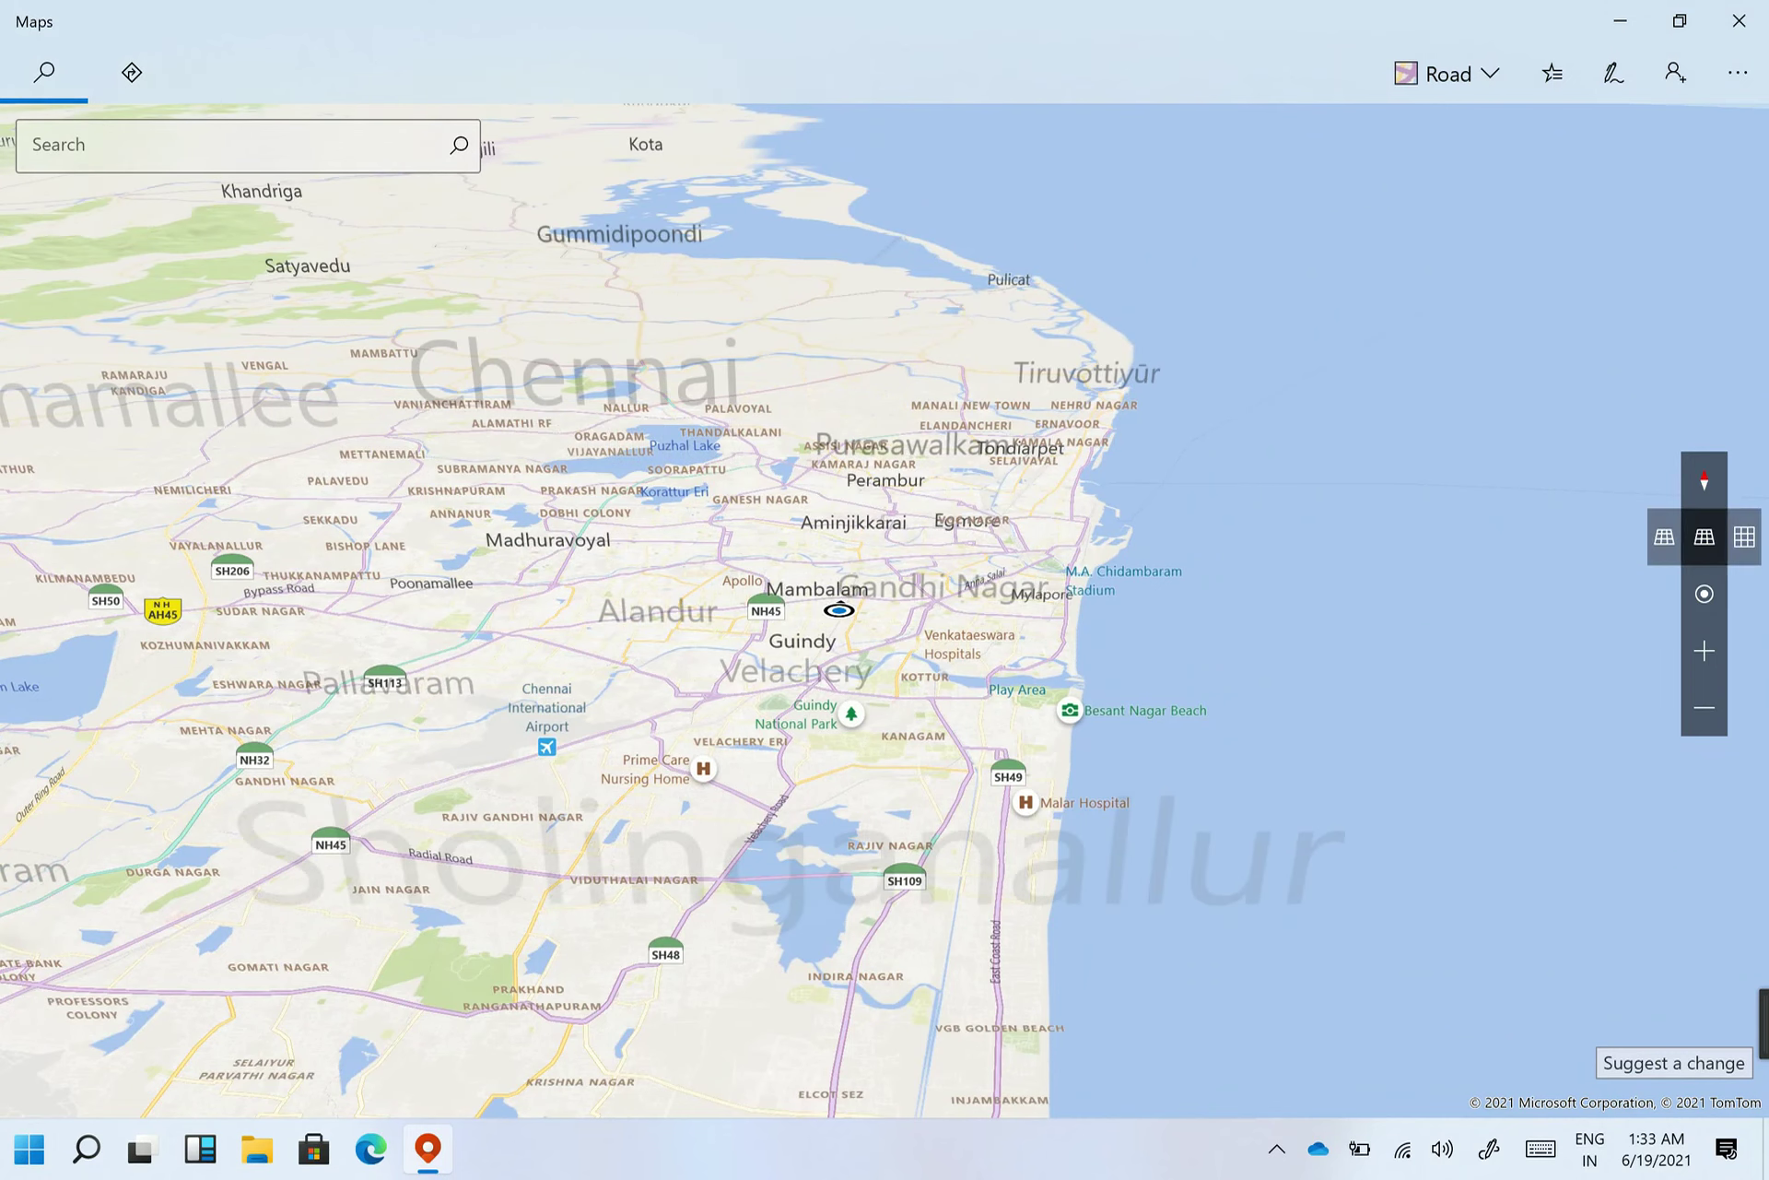
left_click(1705, 536)
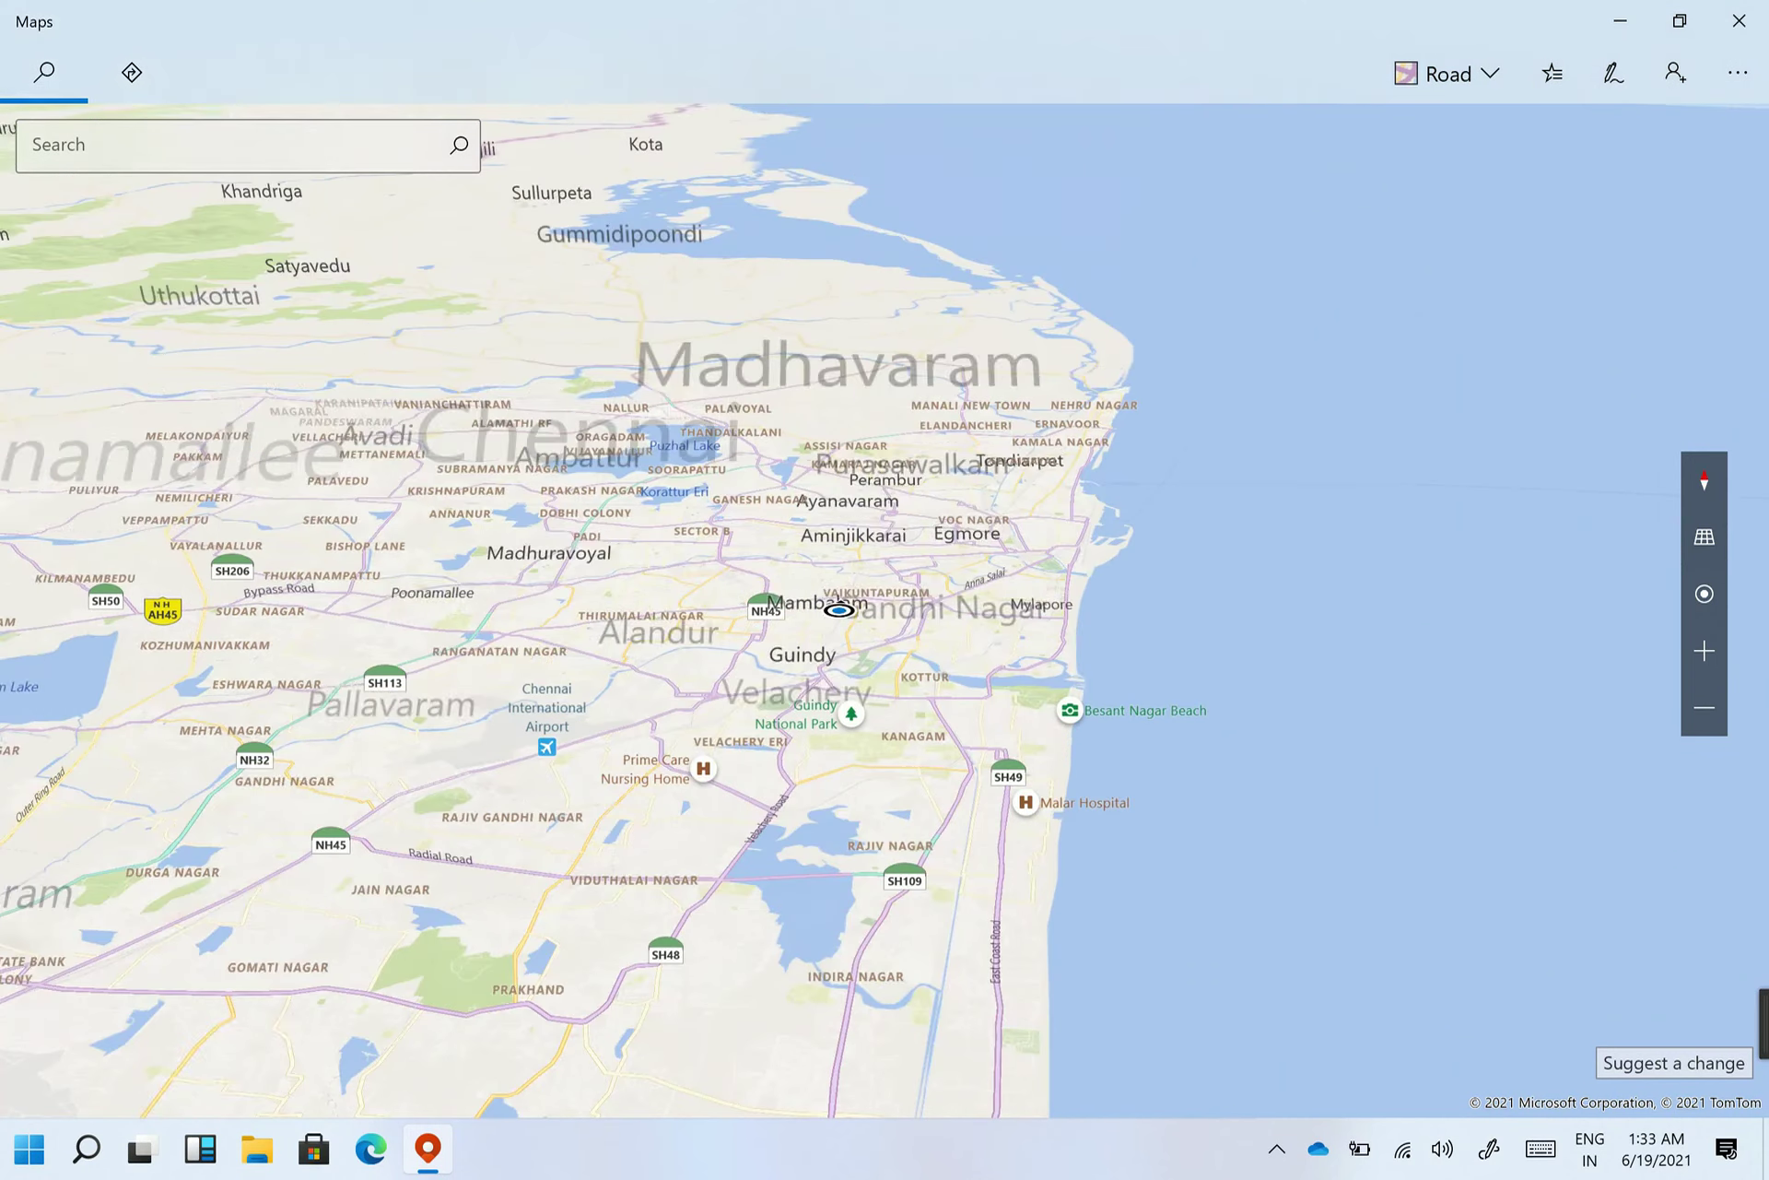
left_click(1704, 536)
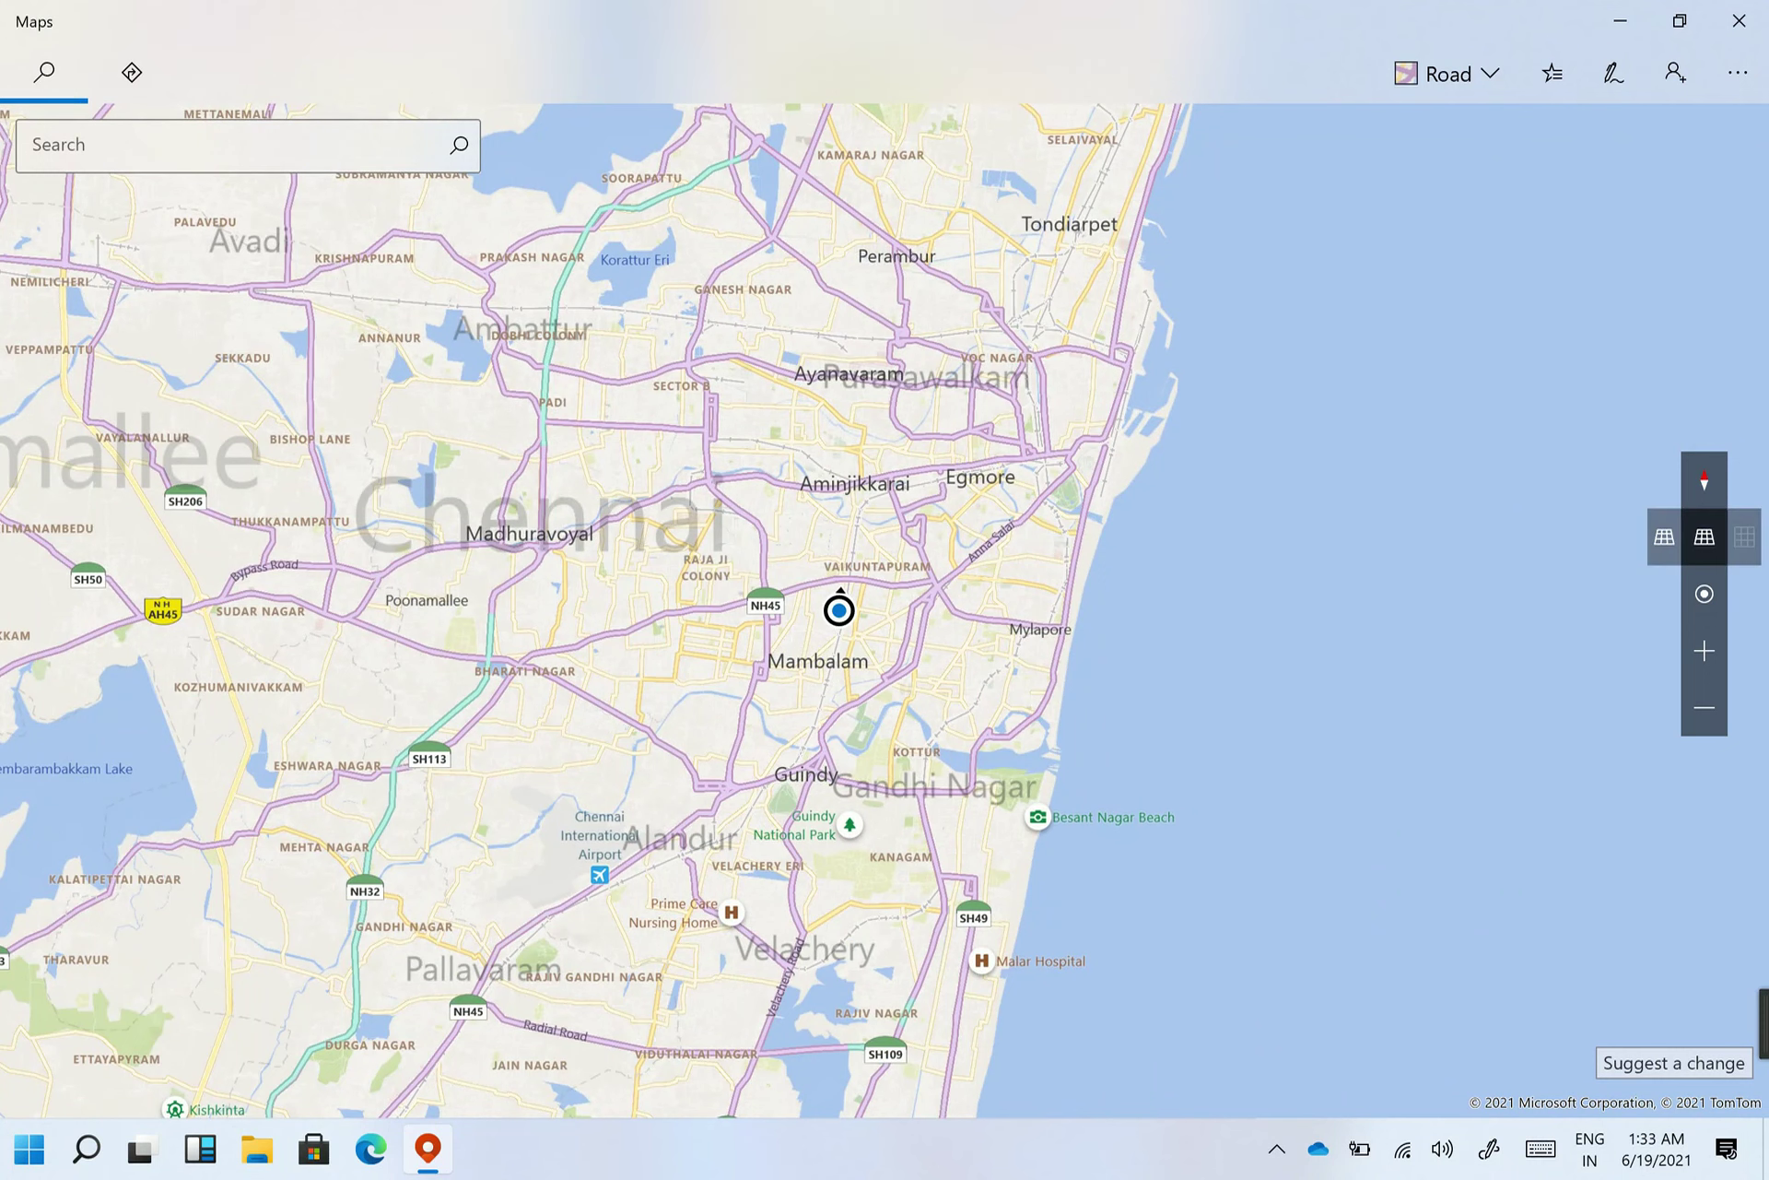
left_click(1671, 536)
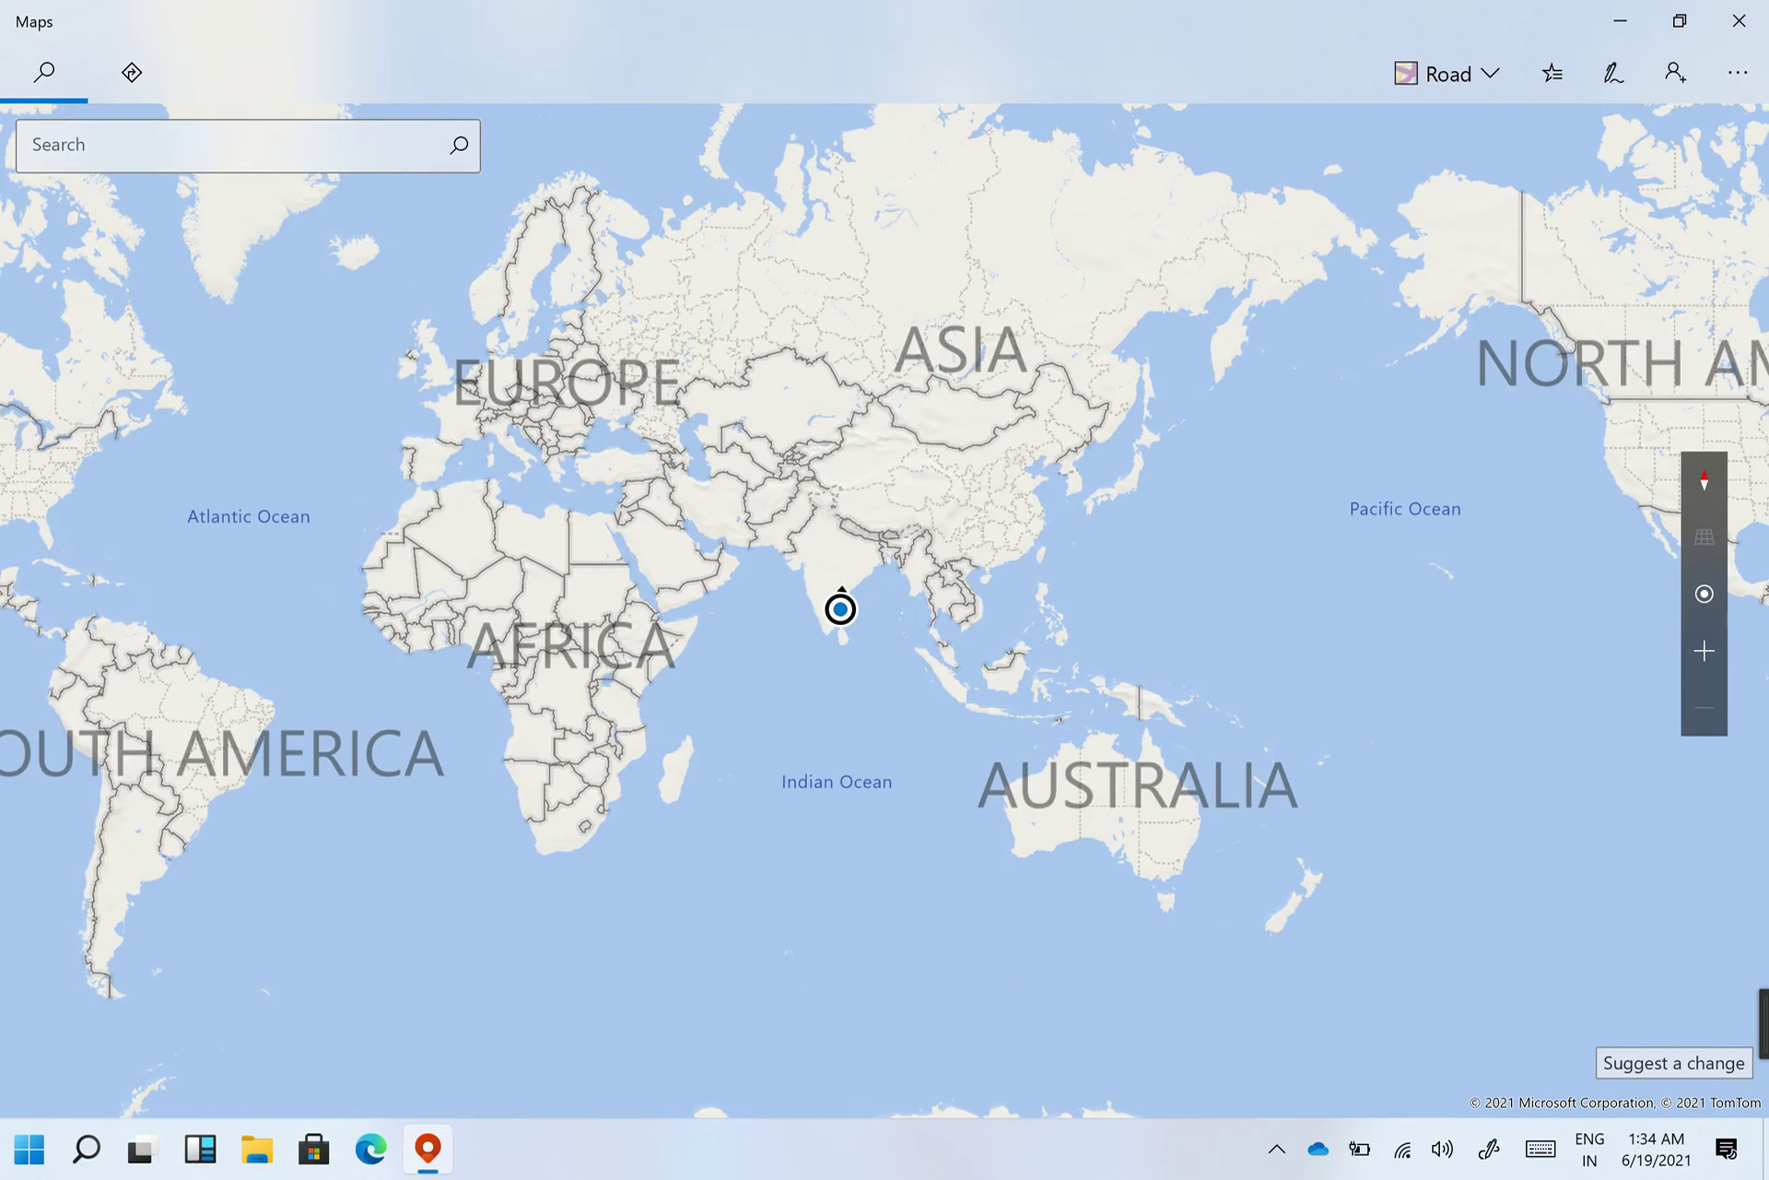
- Request directions from Chennai to Madurai, Tamil Nadu
left_click(132, 73)
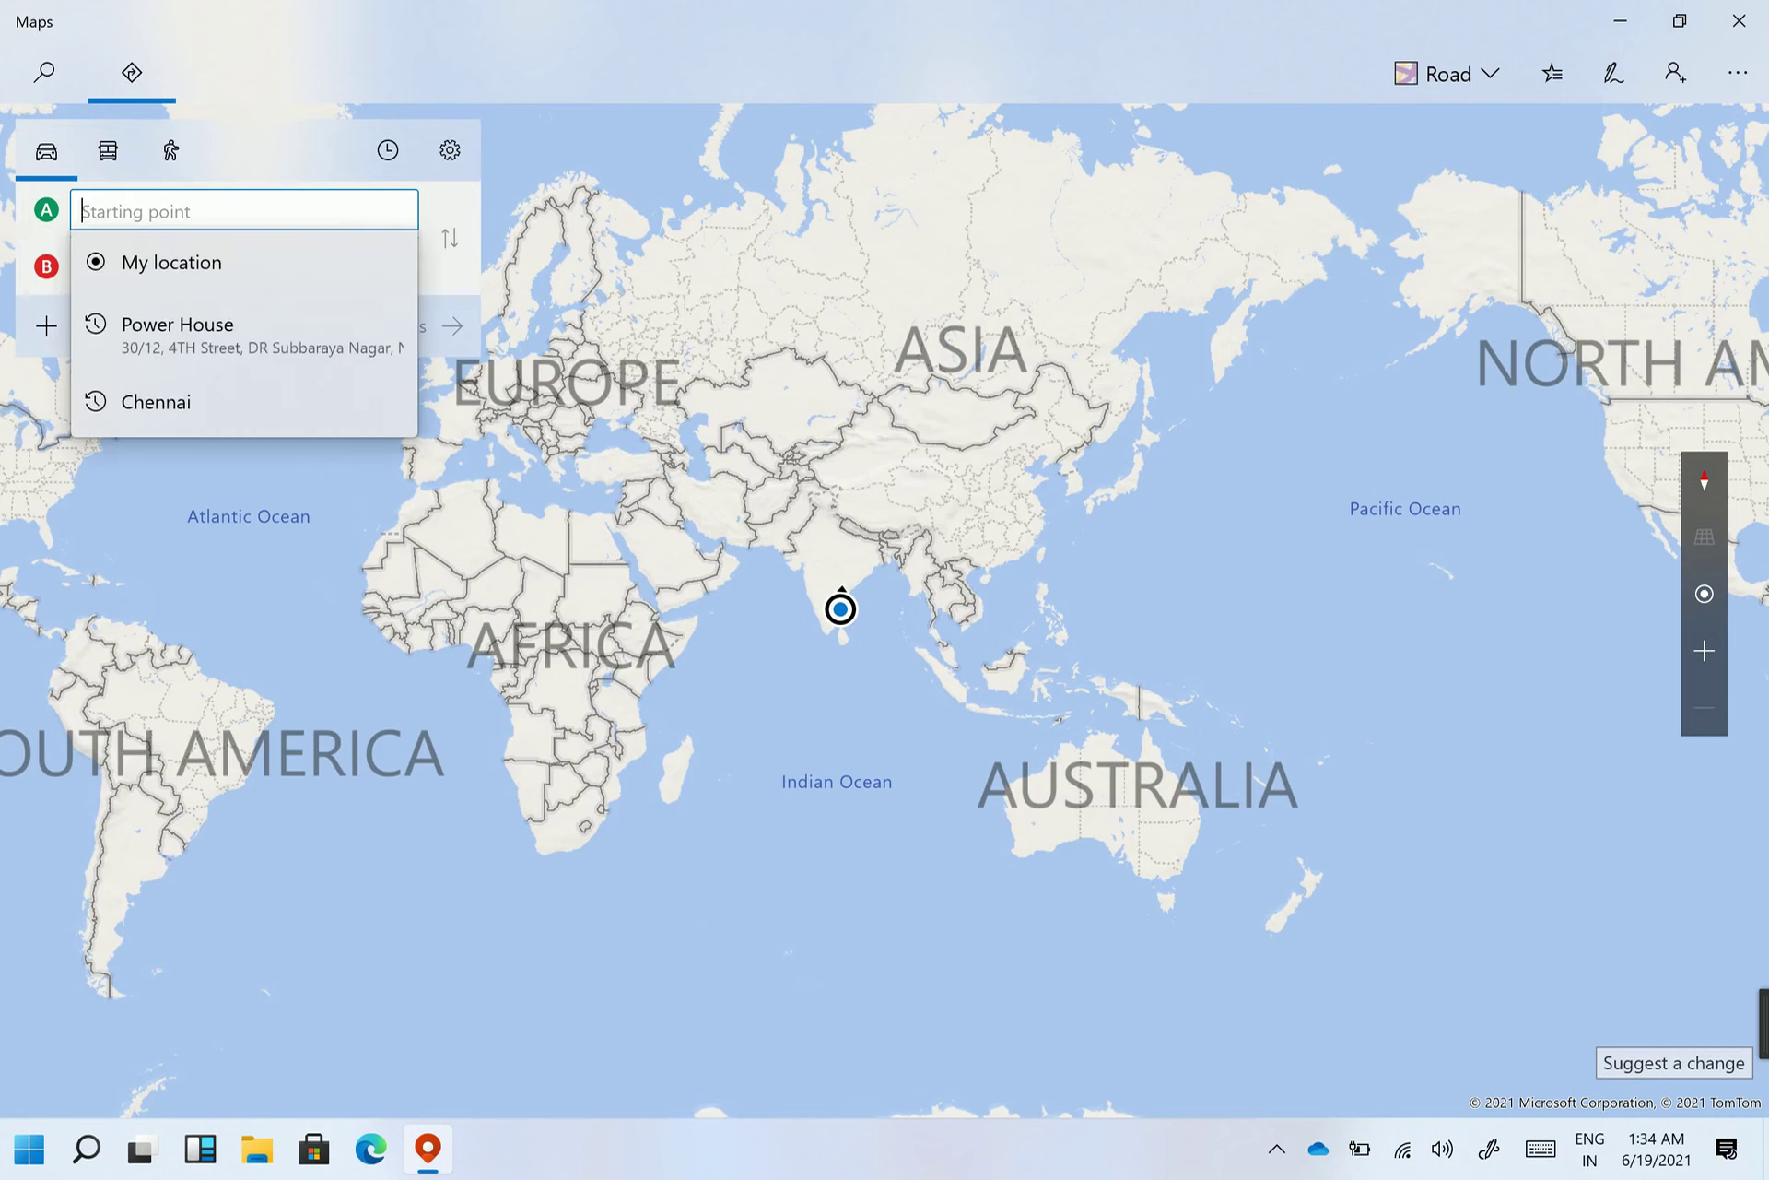
type("chenna")
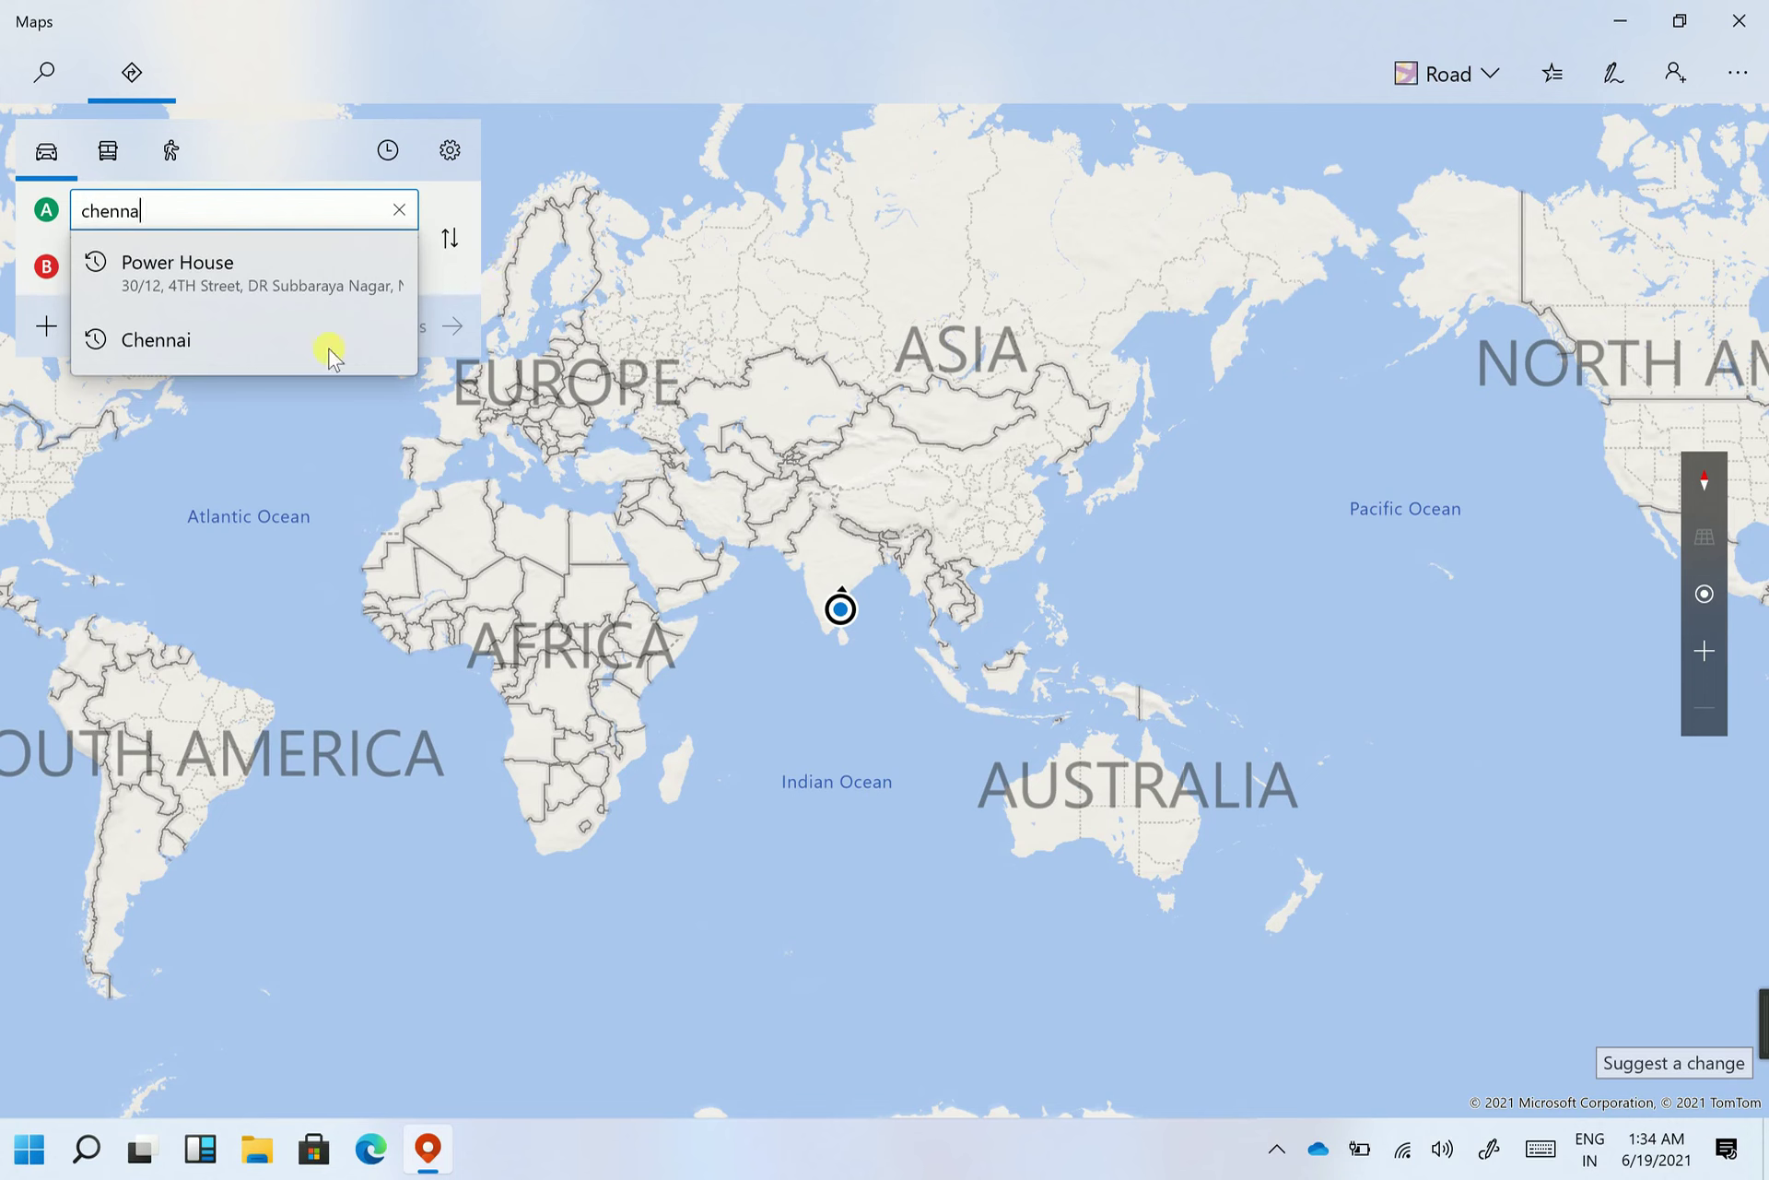
left_click(265, 356)
left_click(250, 272)
type("m")
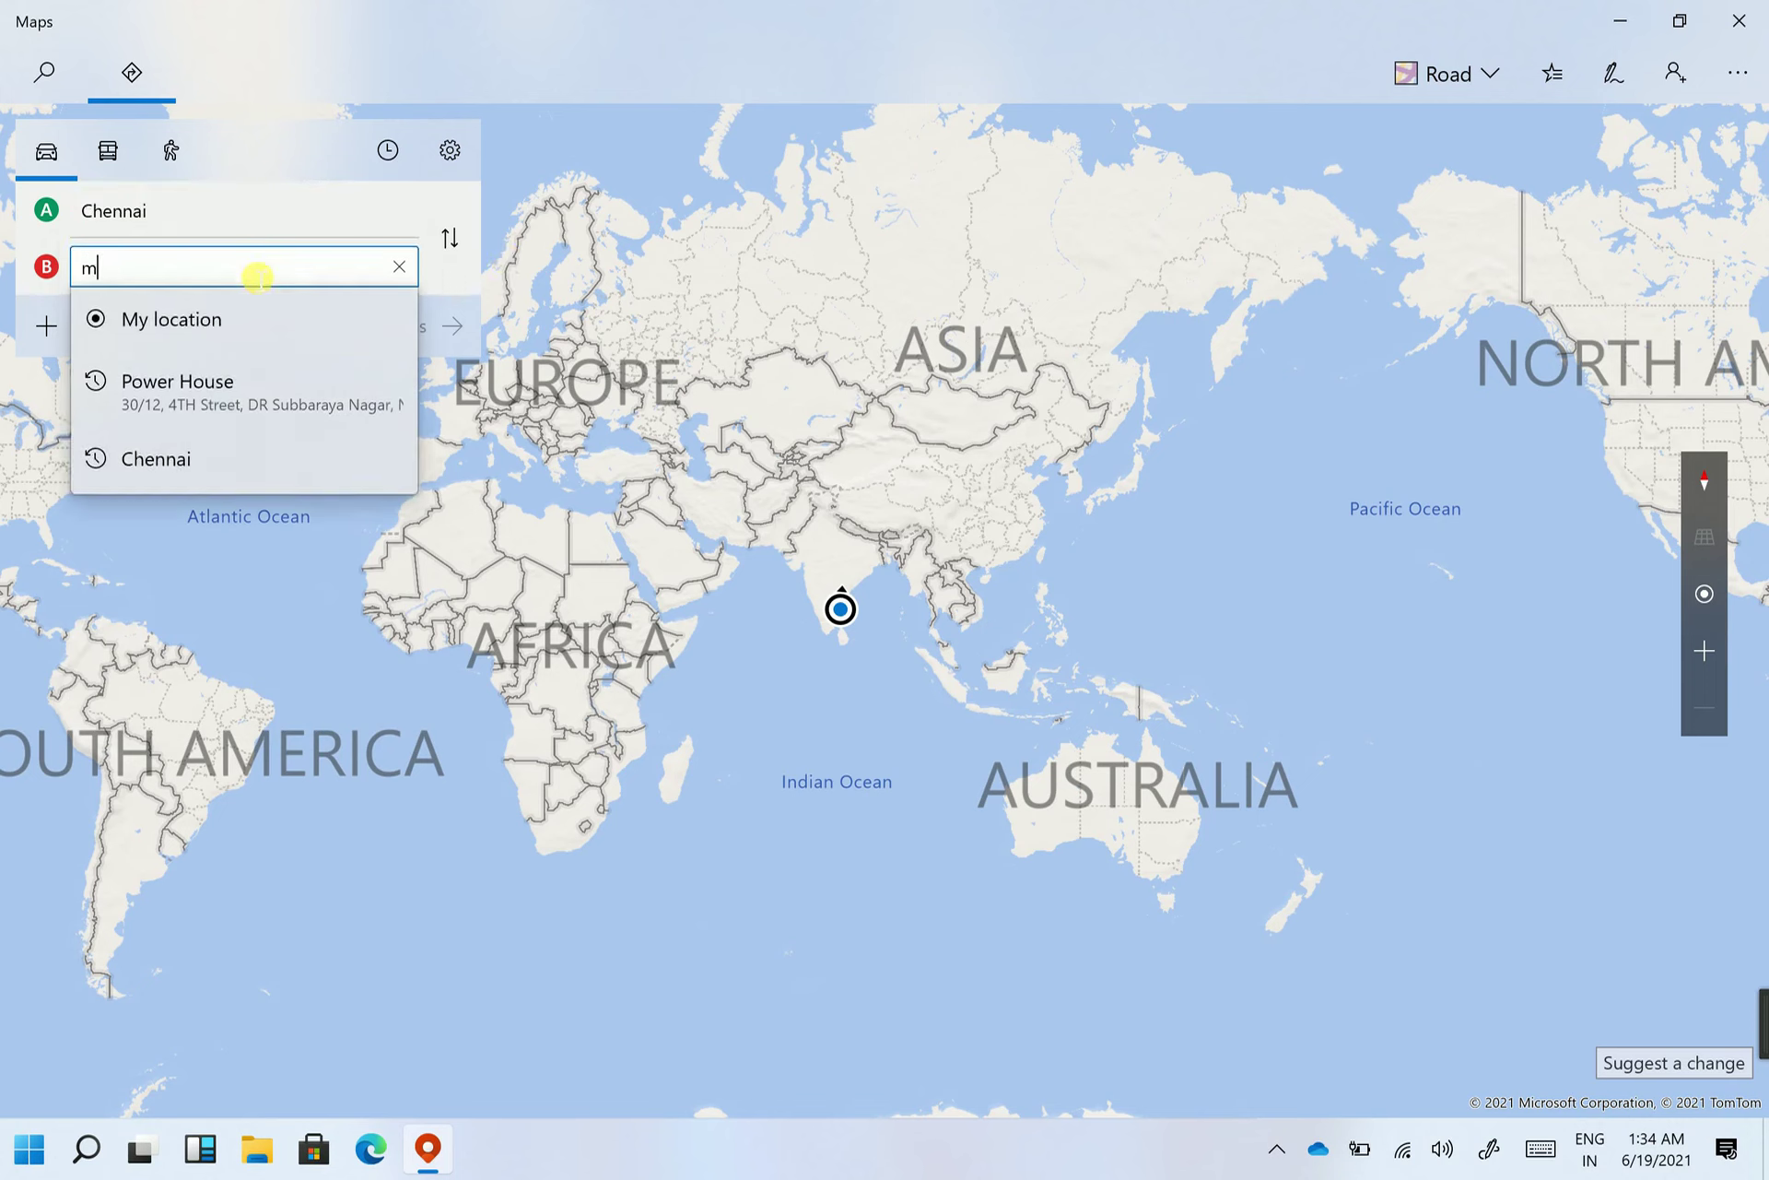
type("adura")
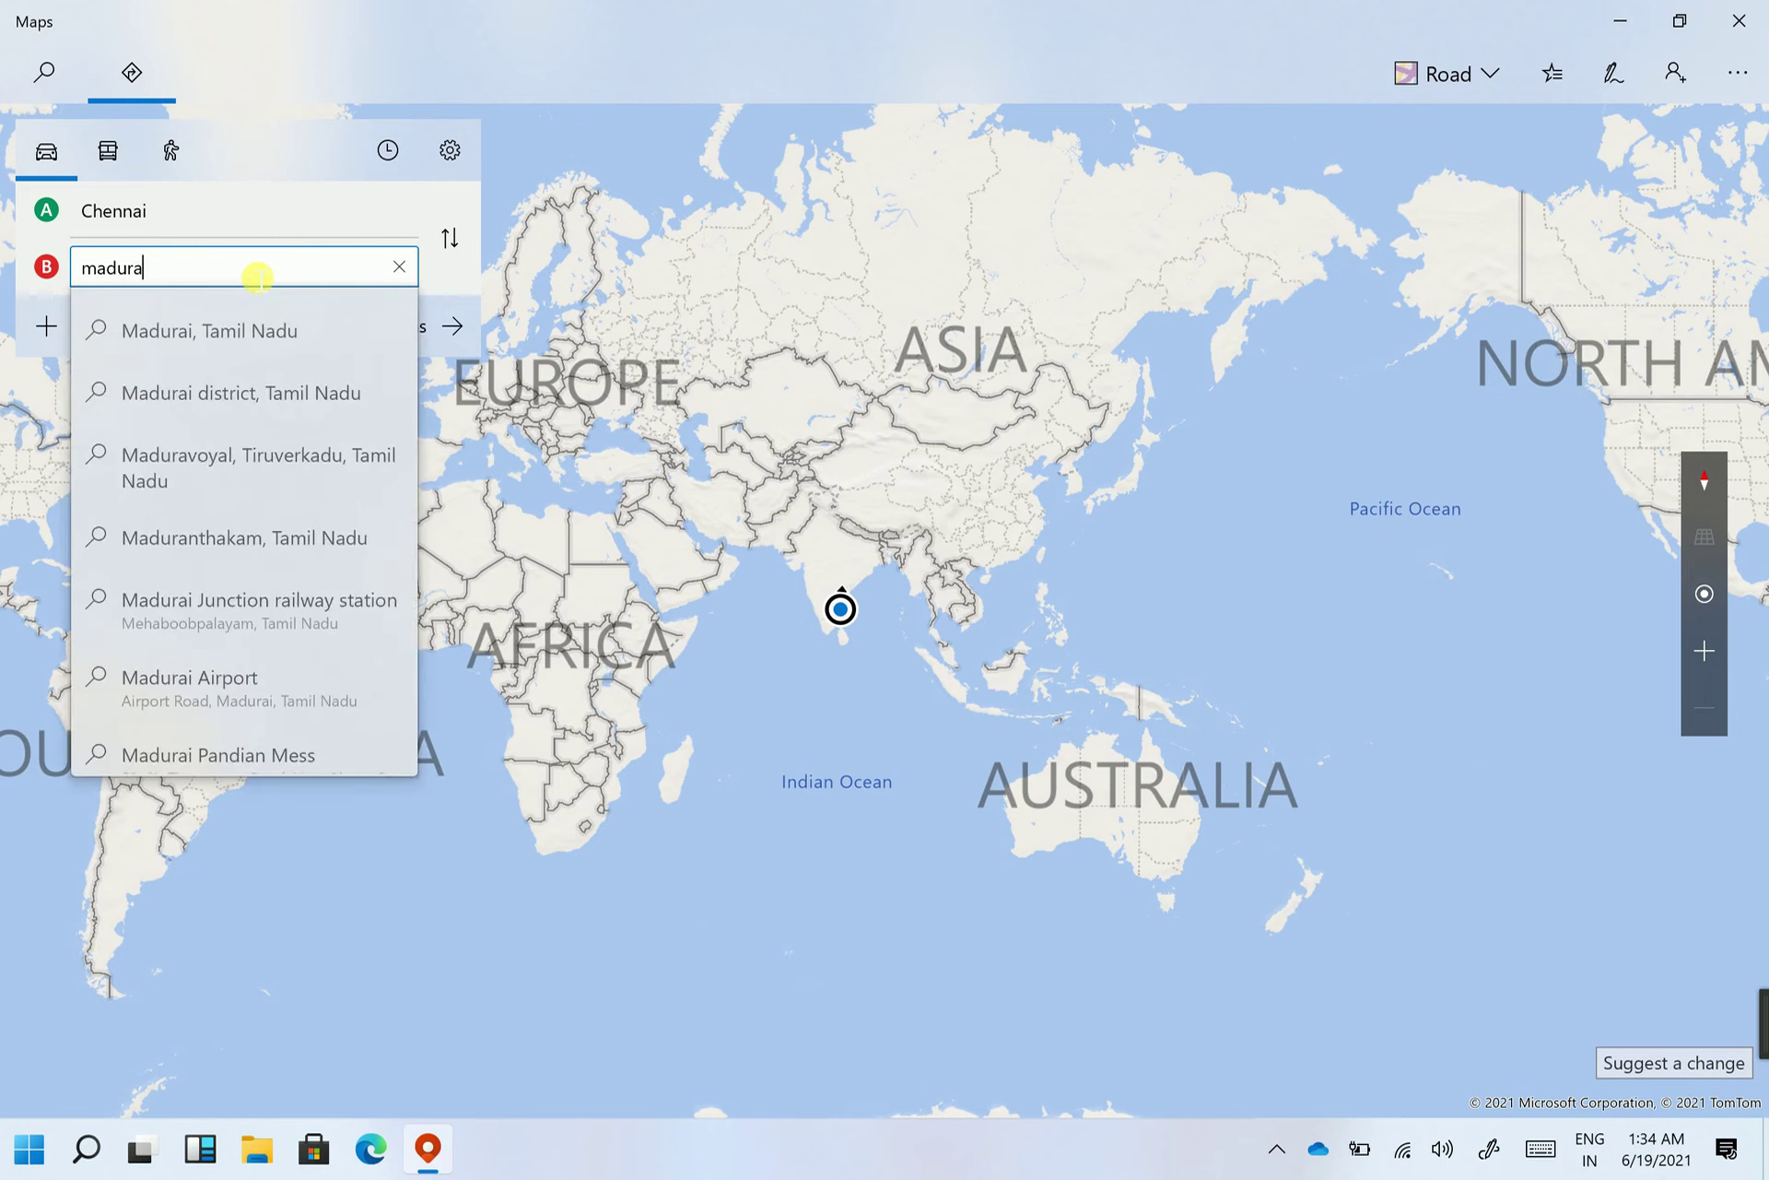
type("i")
key("Down")
key("Return")
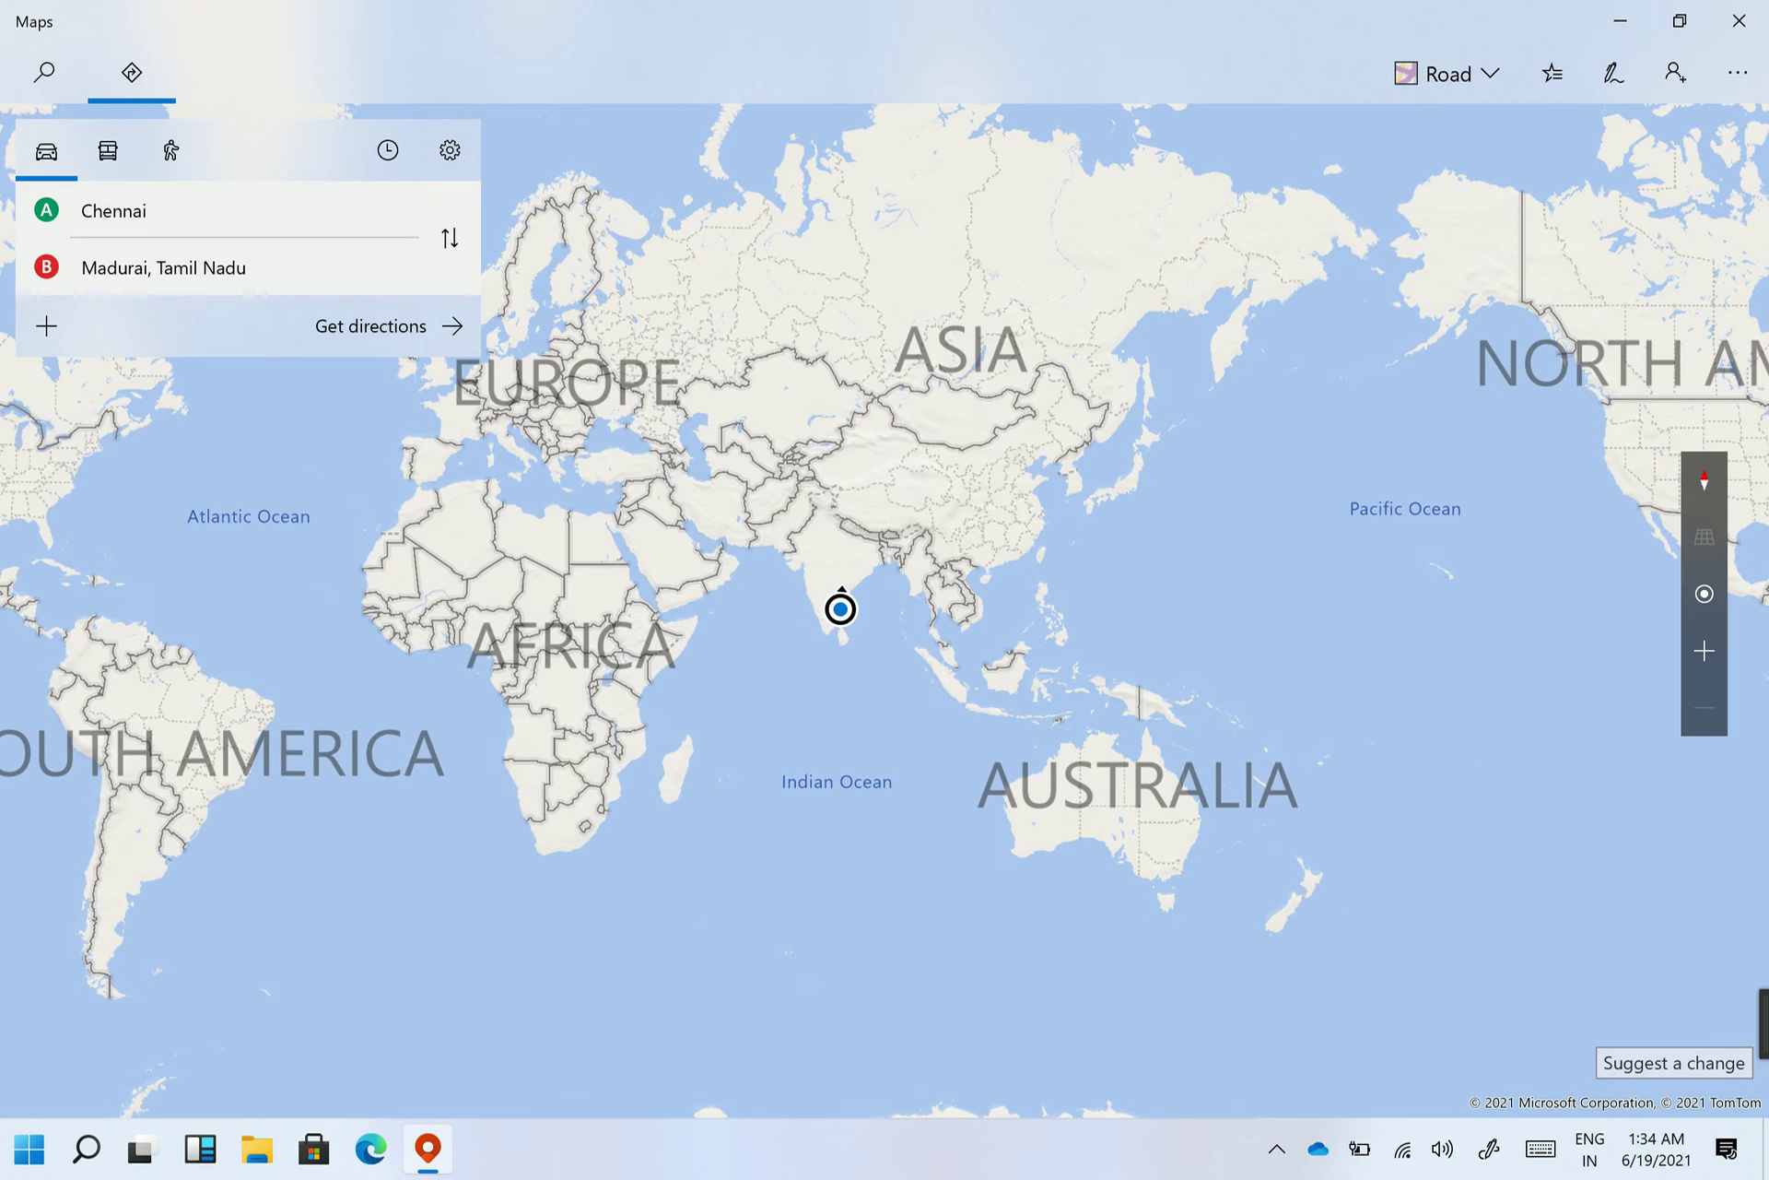
key("Return")
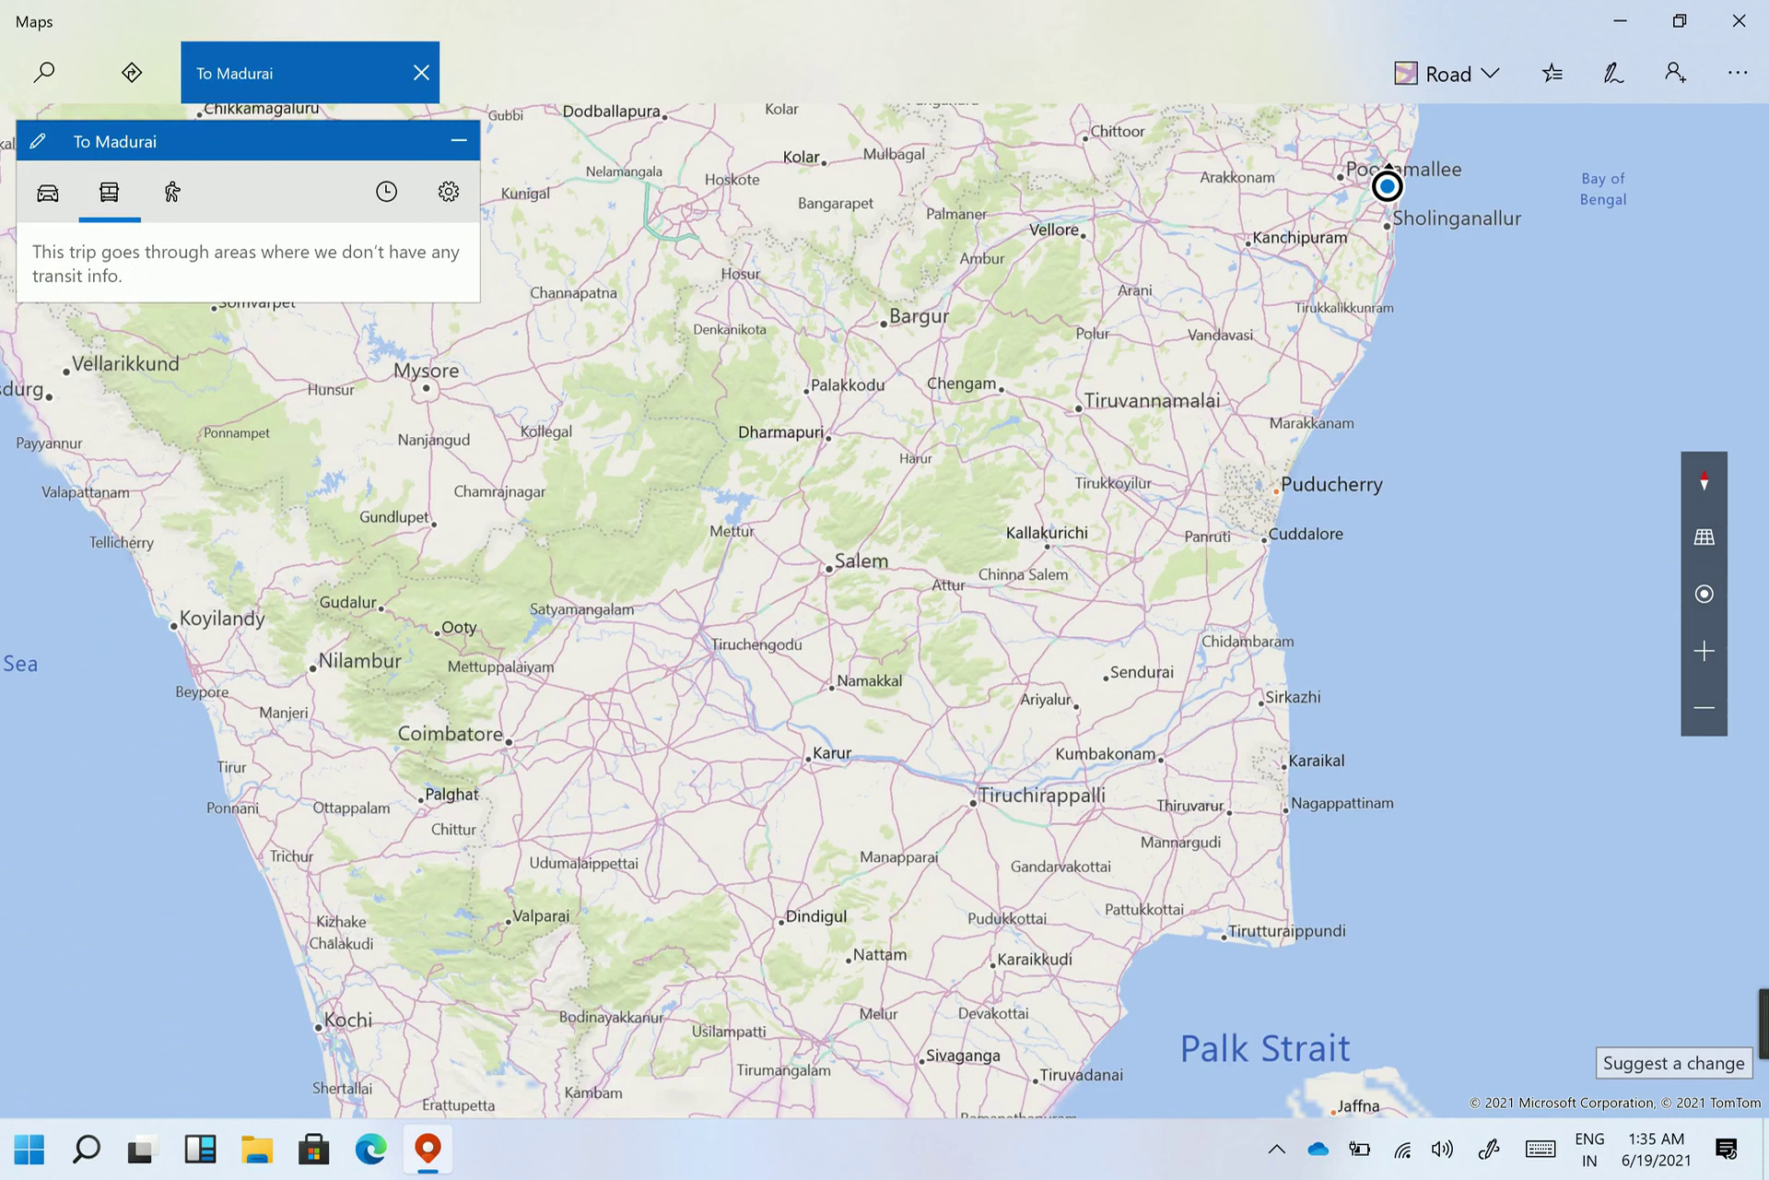
- Compare the walking and driving options for the trip to Madurai
left_click(172, 192)
left_click(173, 192)
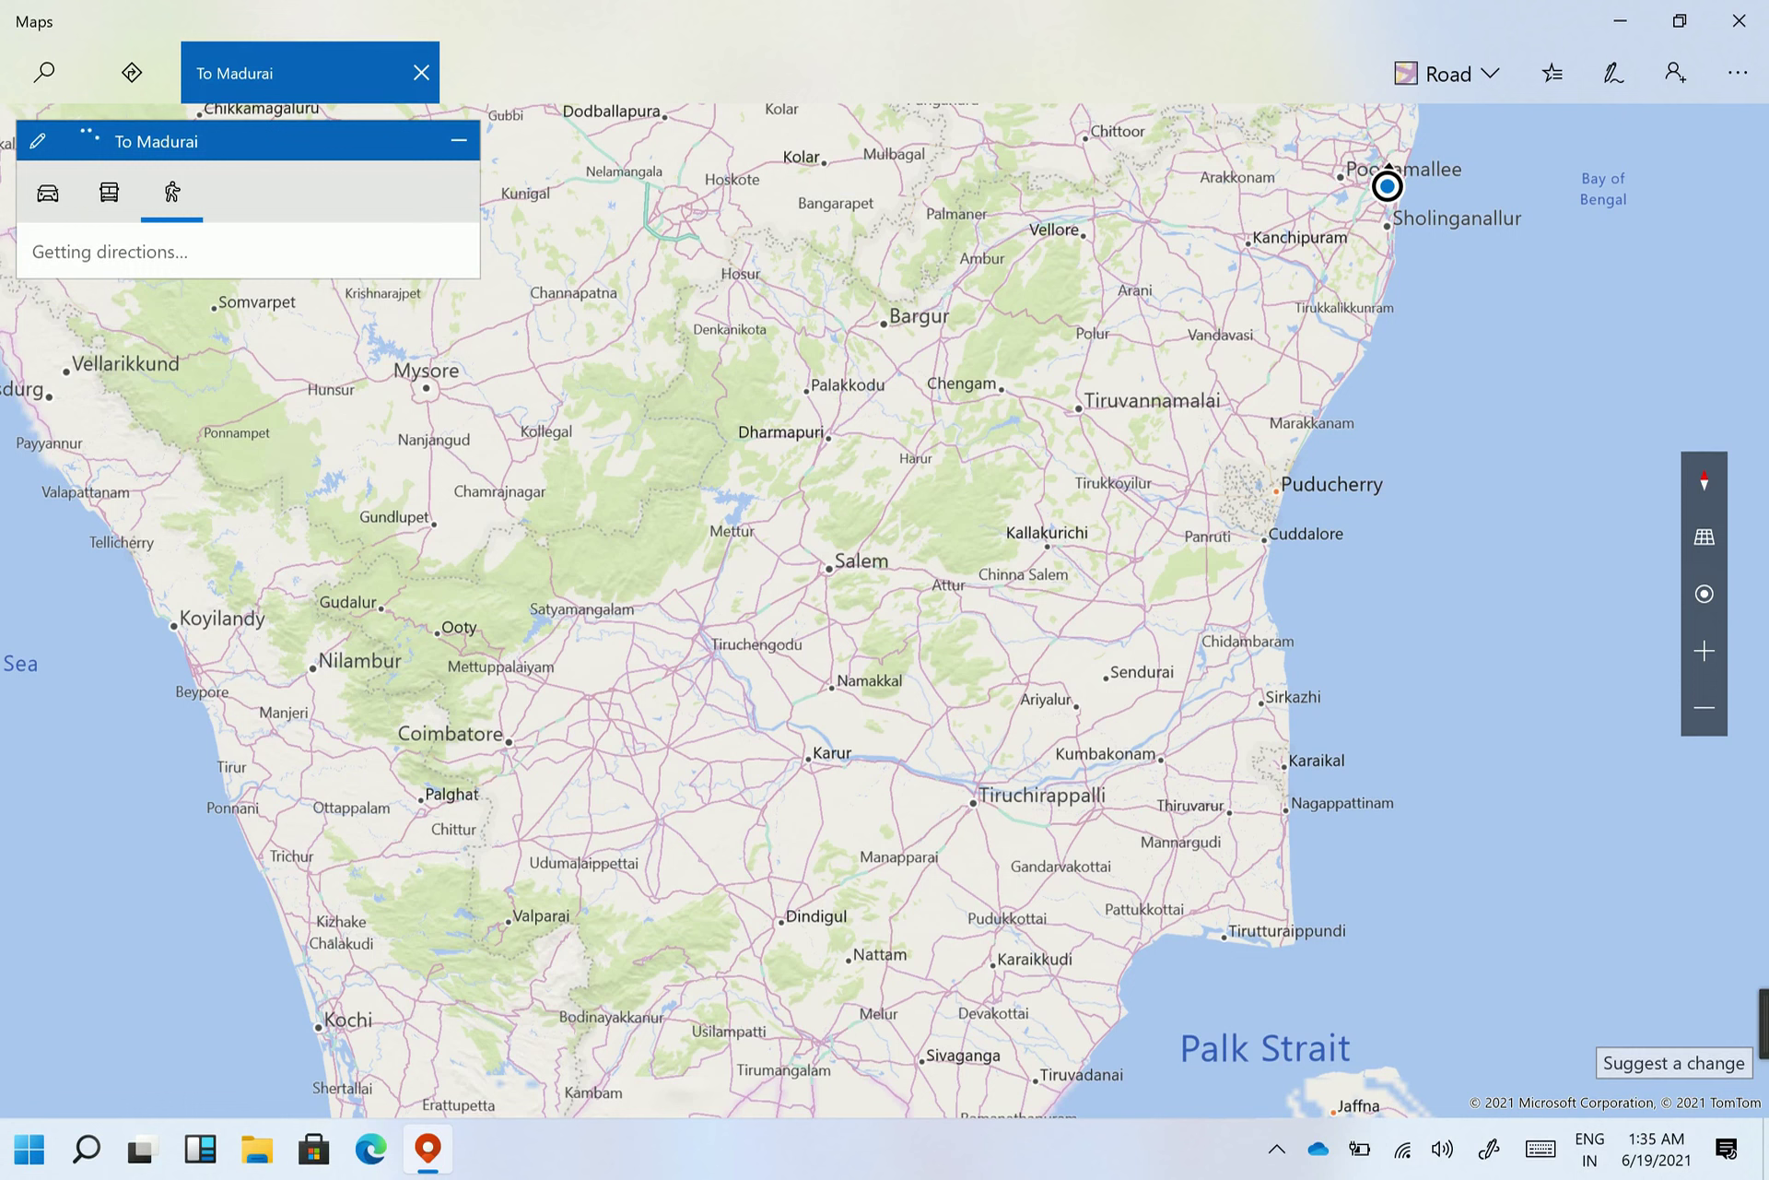
left_click(47, 192)
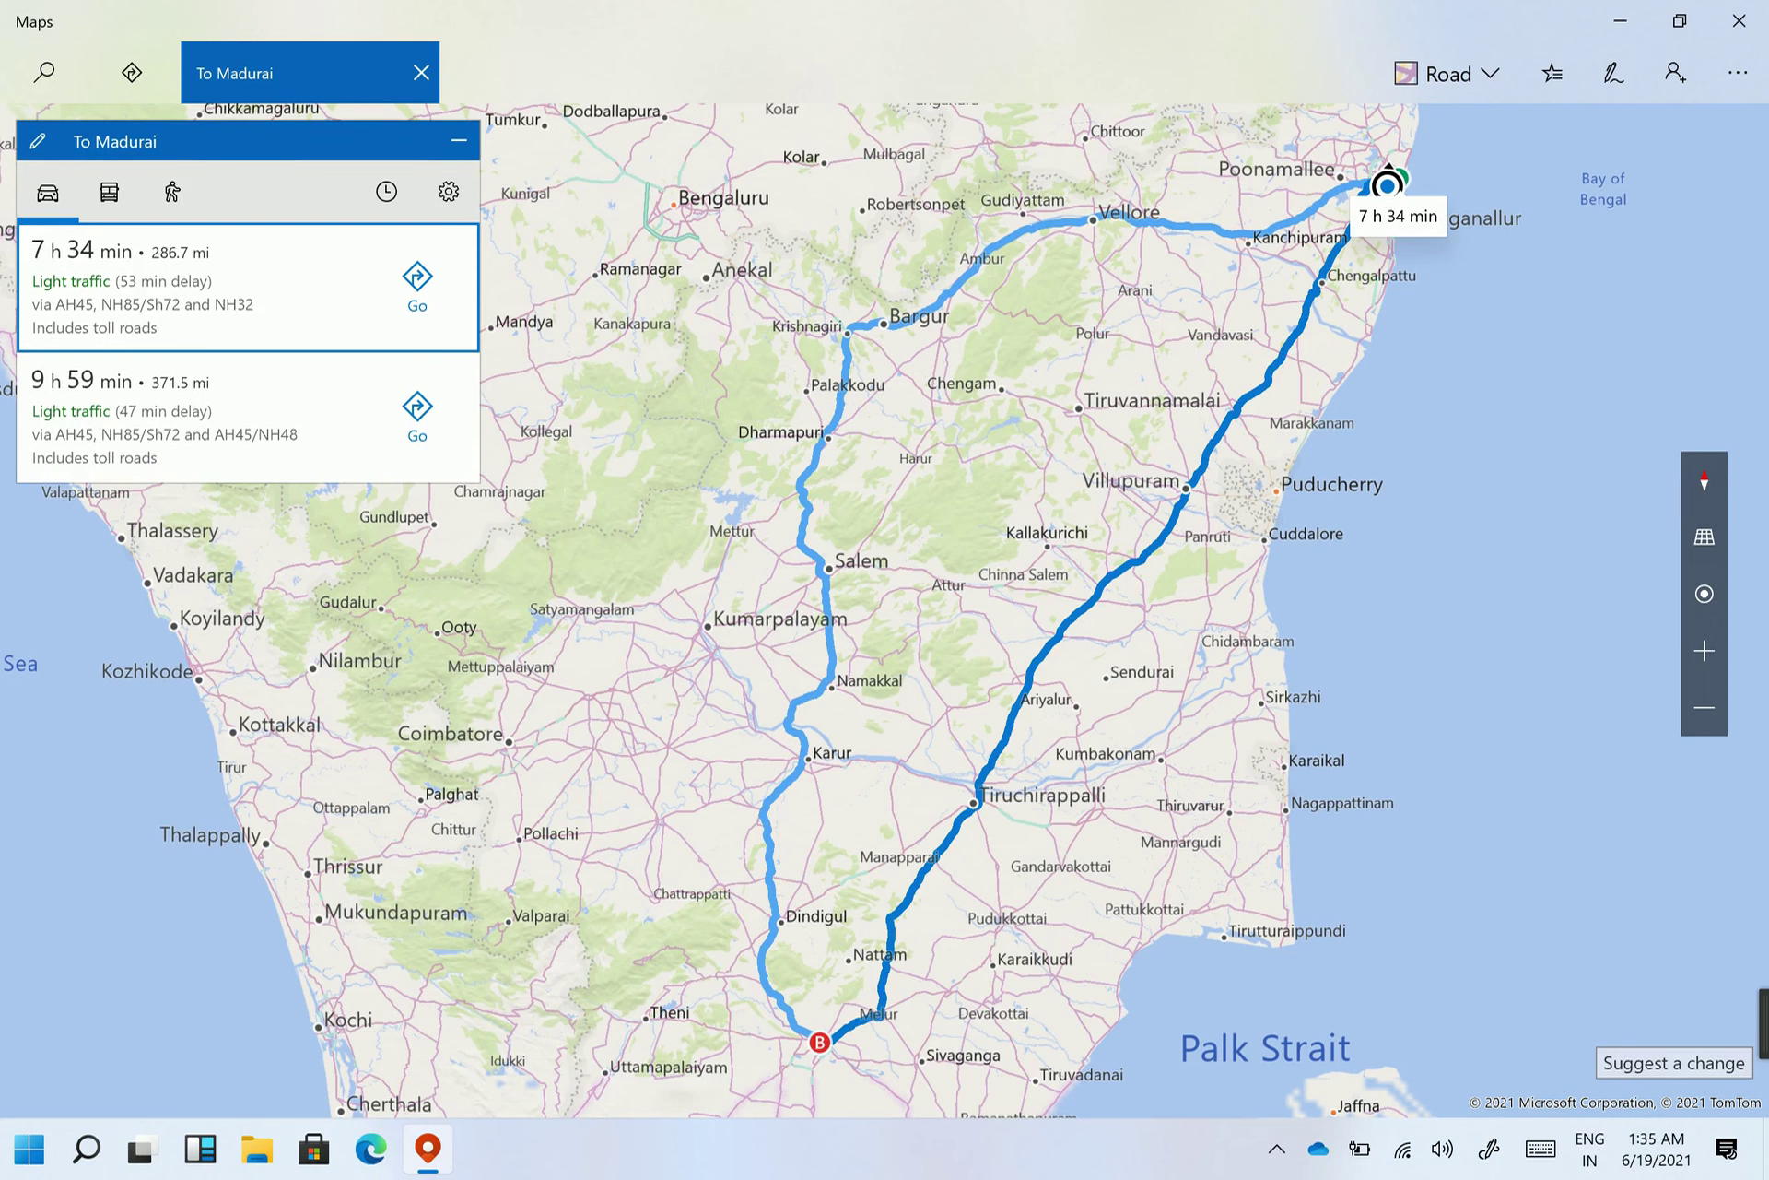
left_click(171, 192)
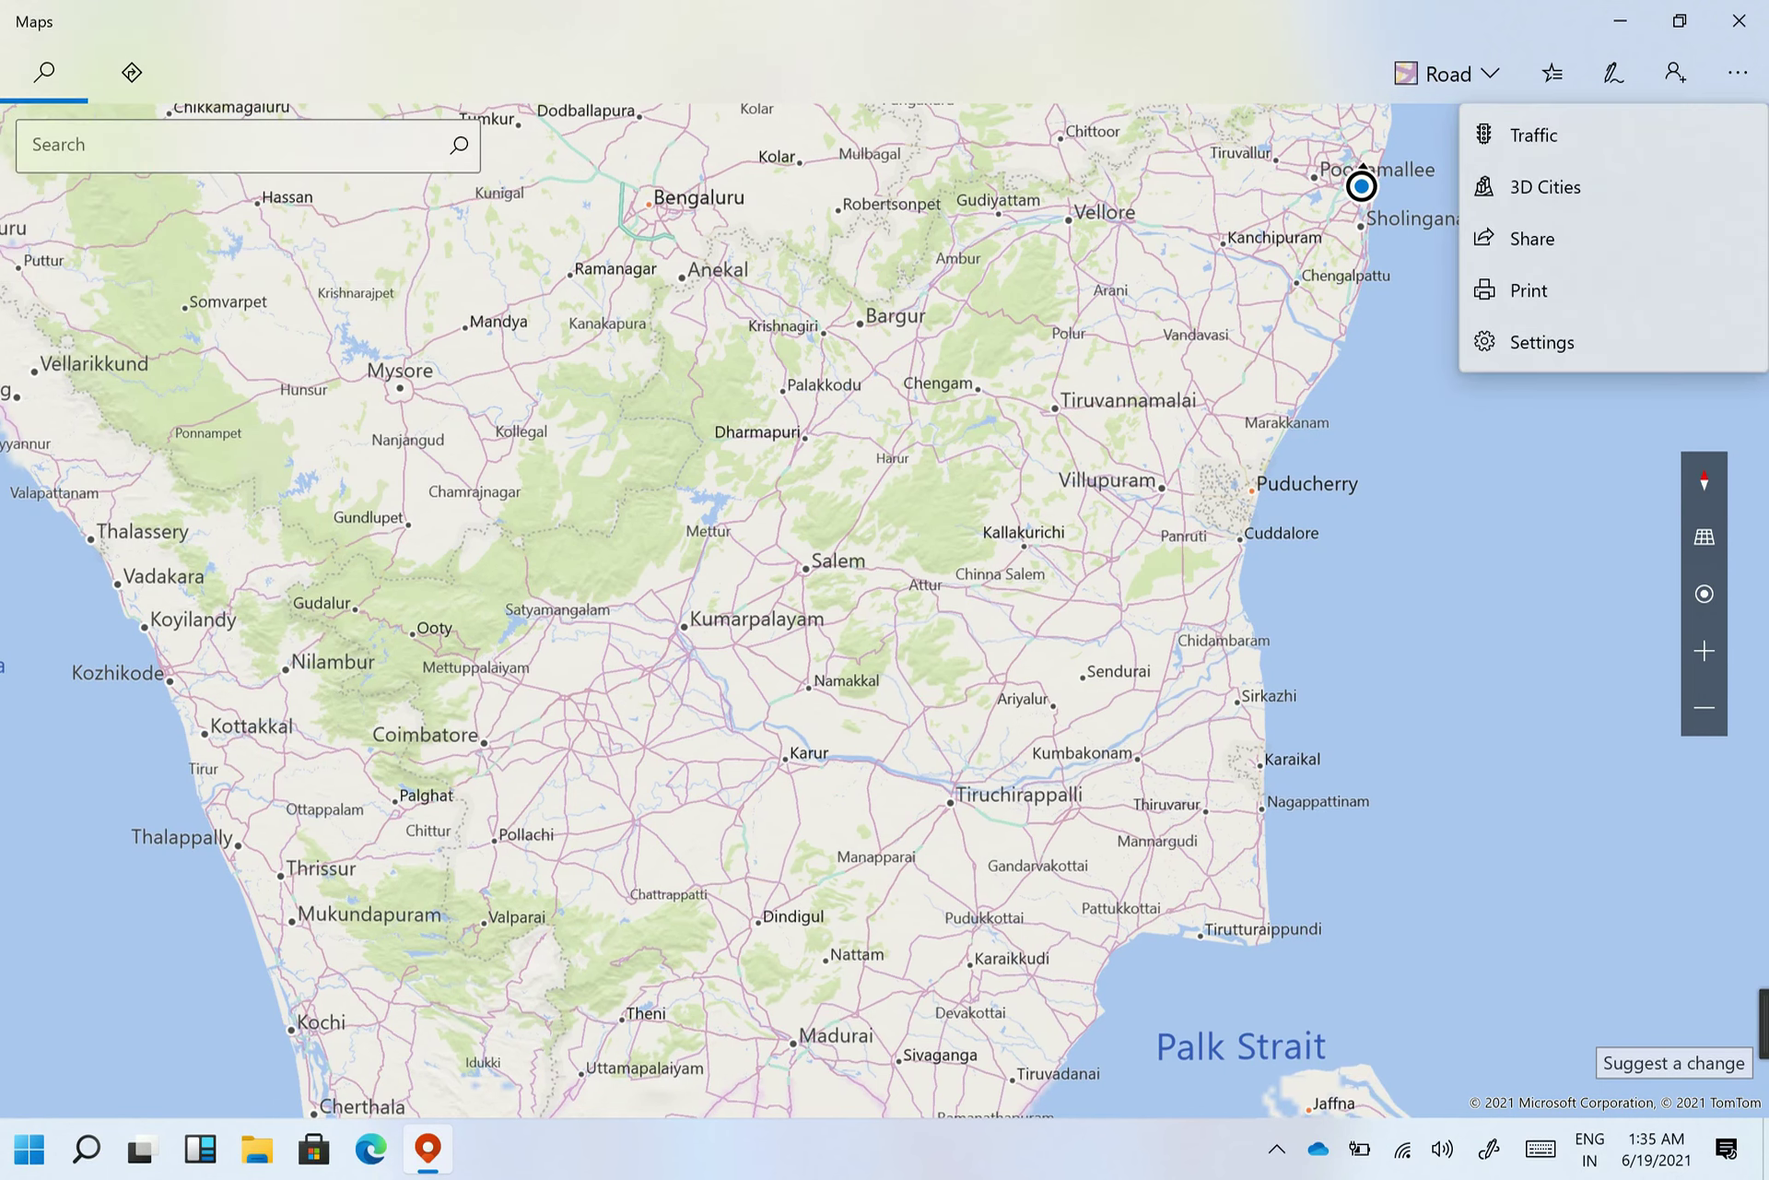
- Show traffic on the map, and search the 3D Cities for "india" before closing that list
left_click(1533, 135)
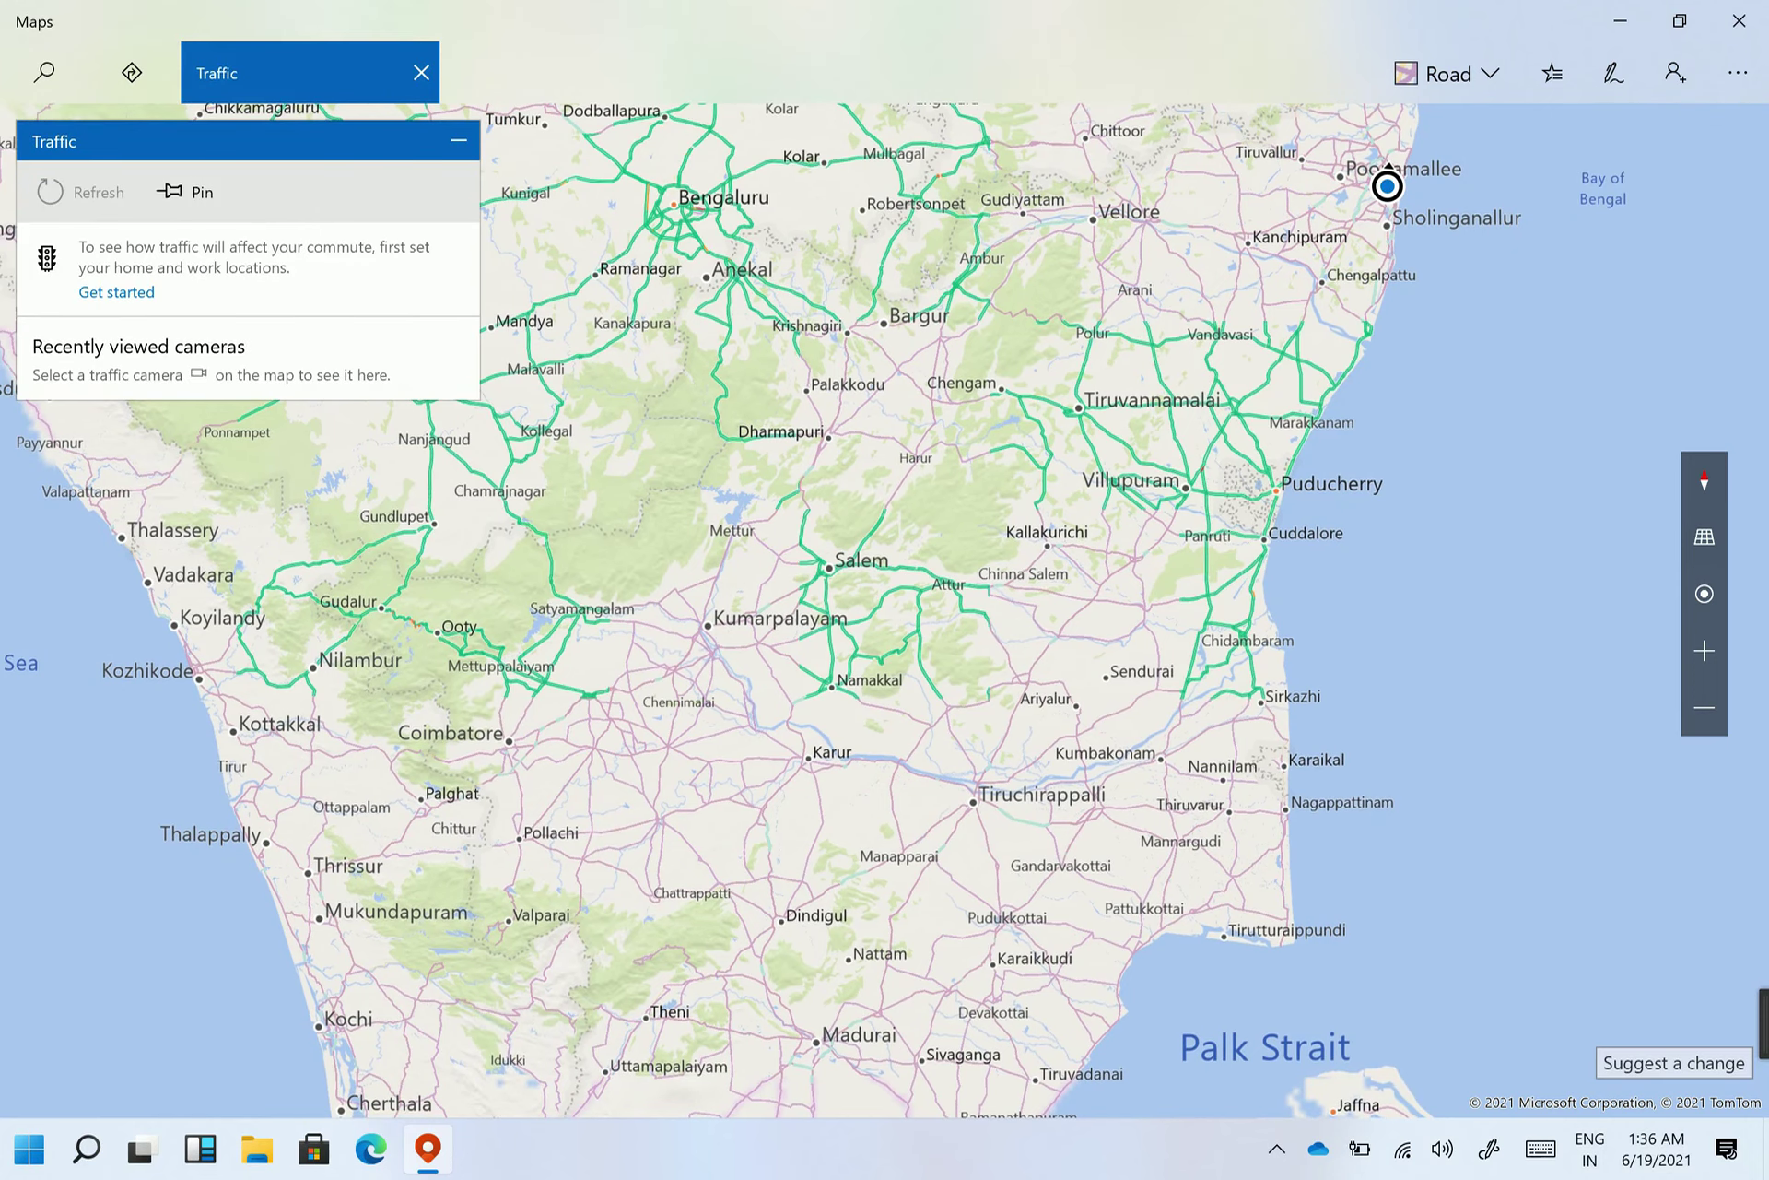
left_click(1738, 73)
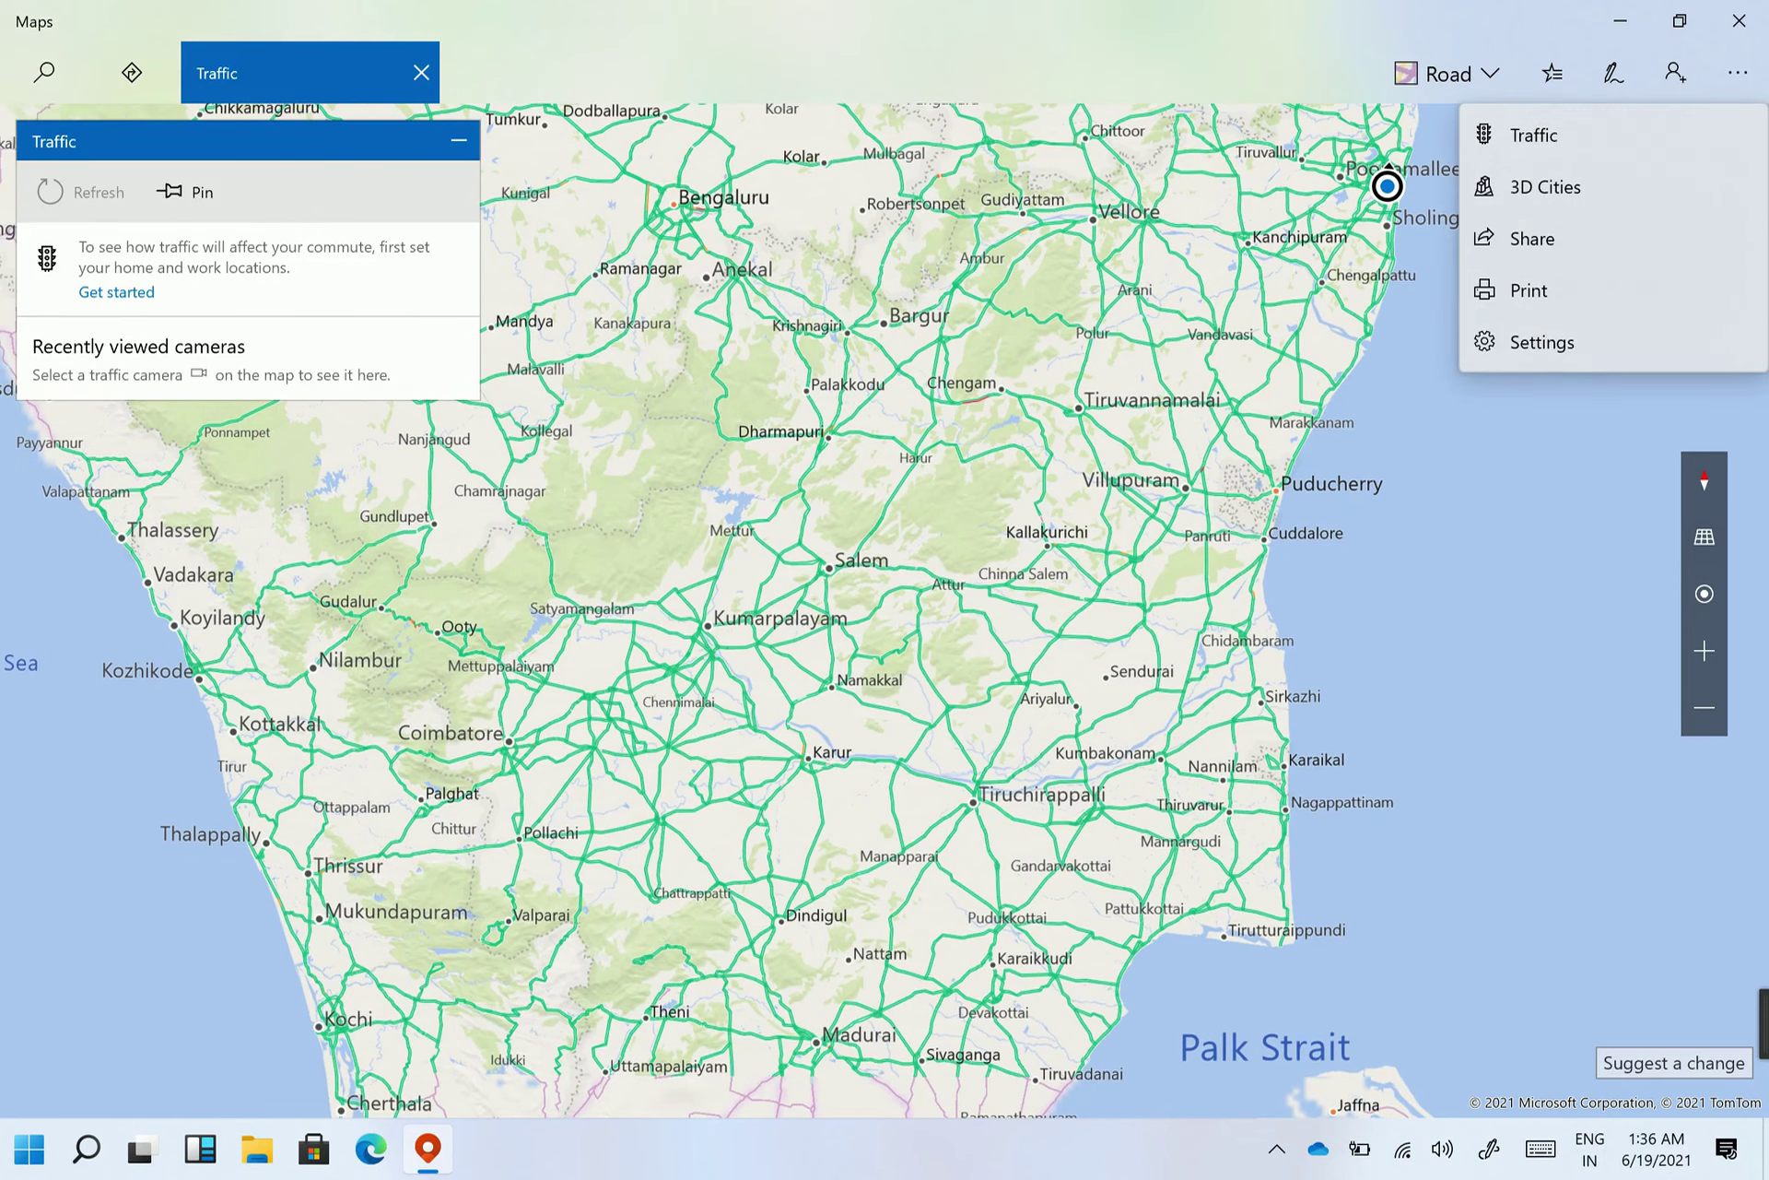
left_click(1545, 186)
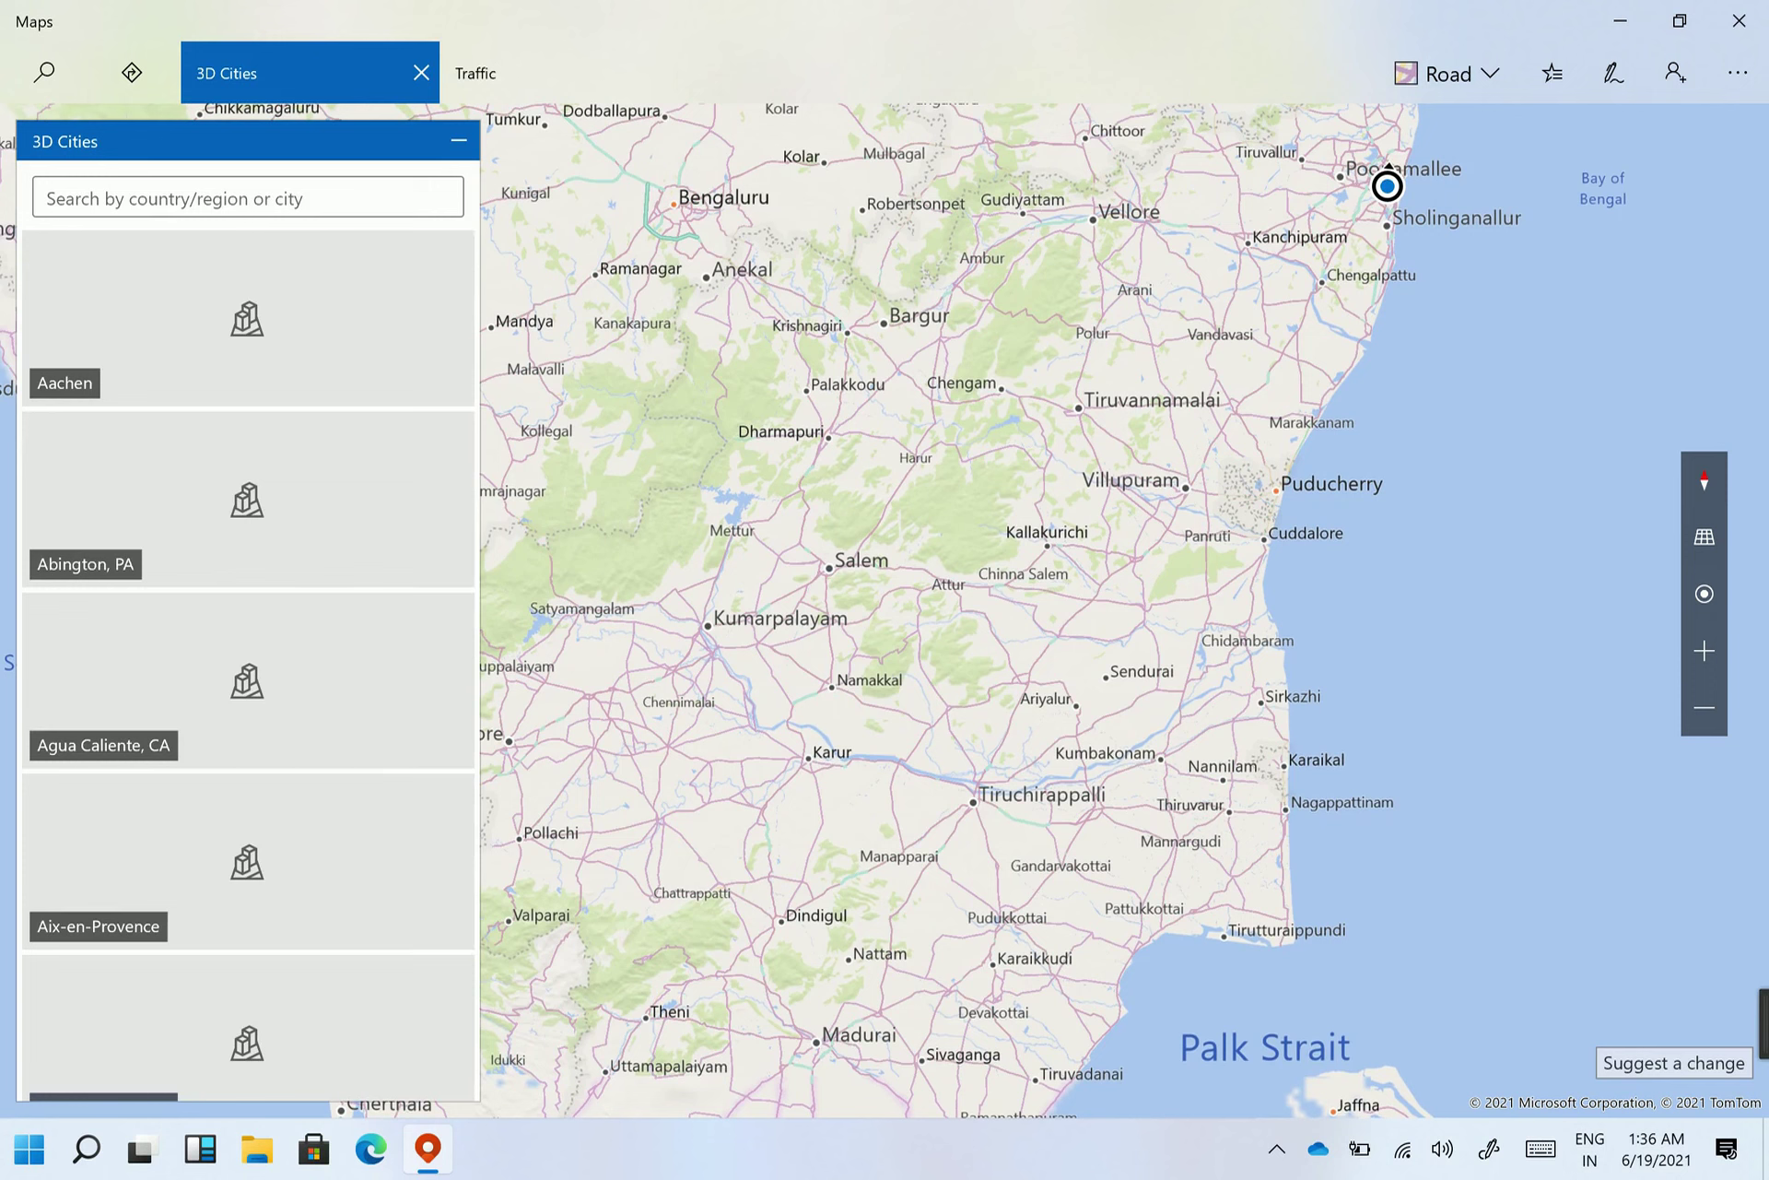
left_click(248, 198)
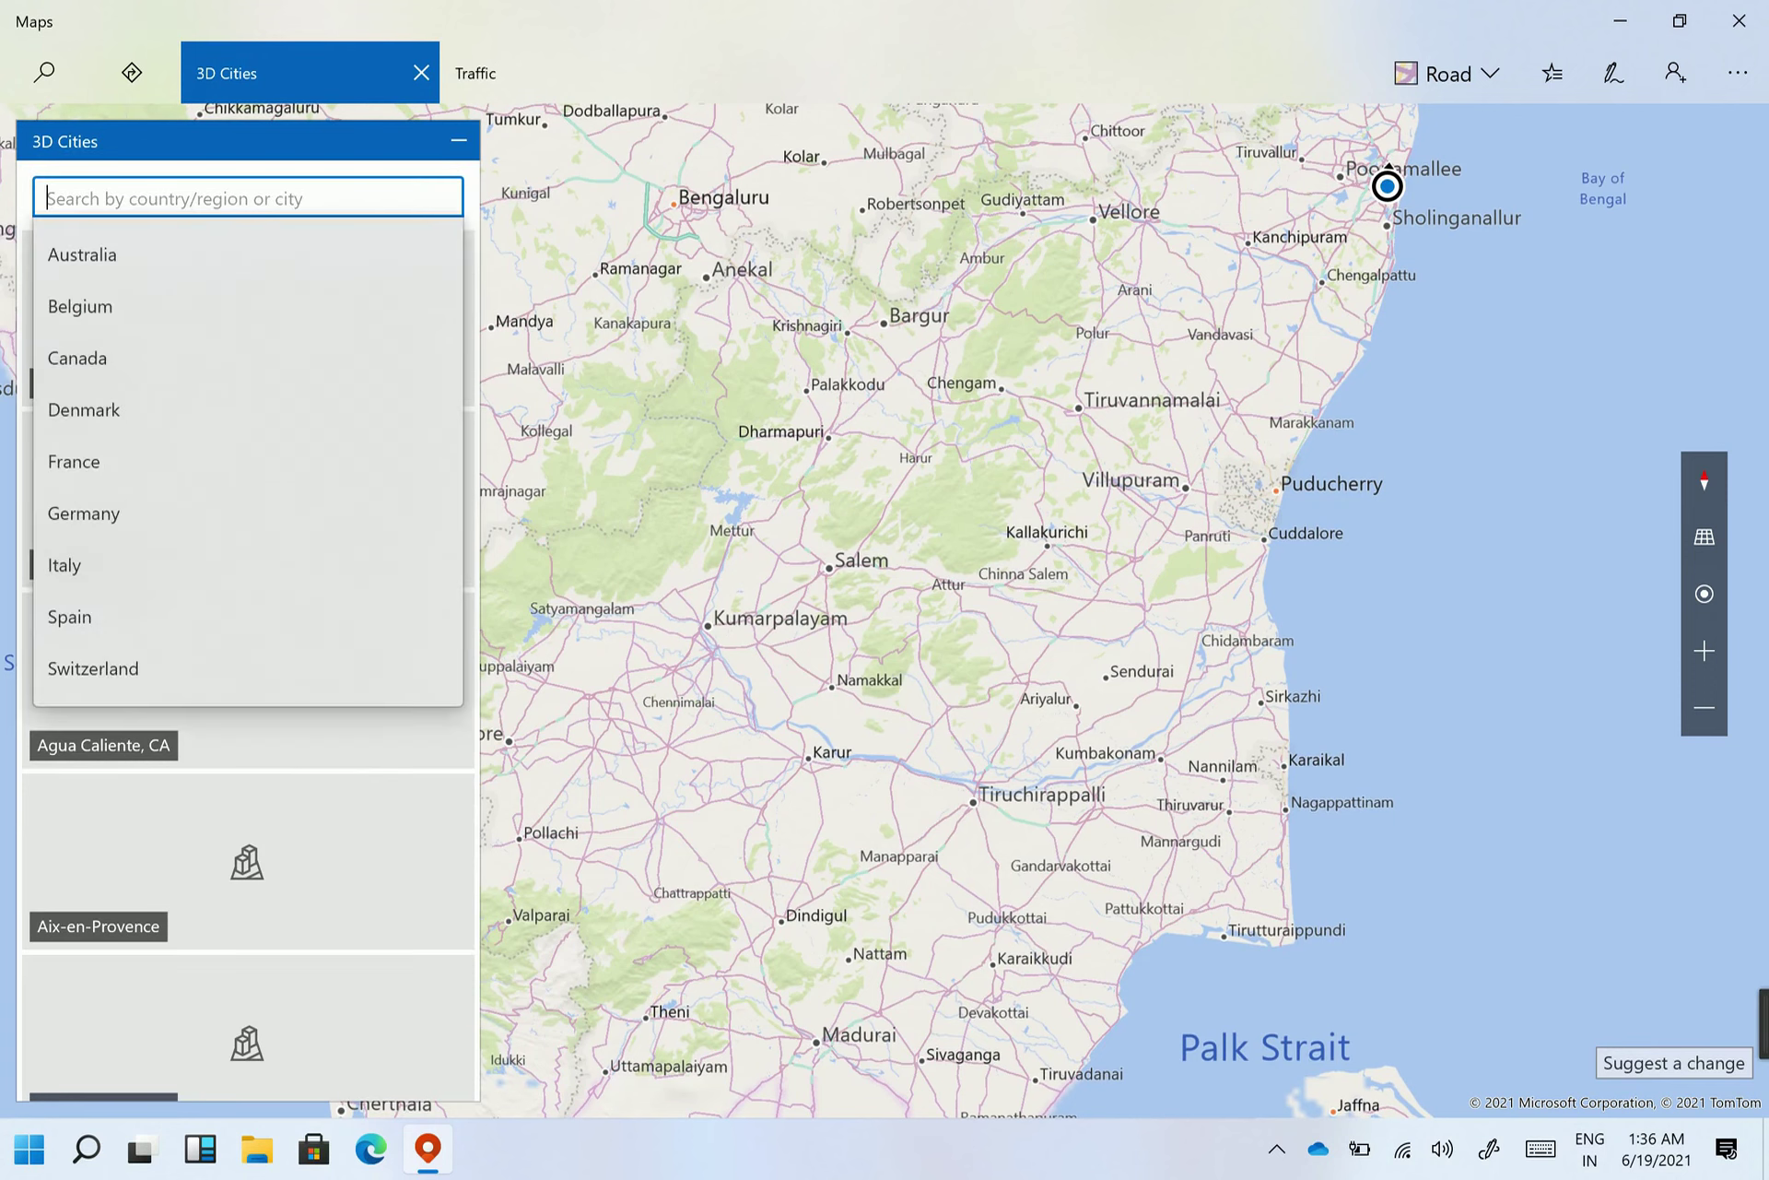
type("in")
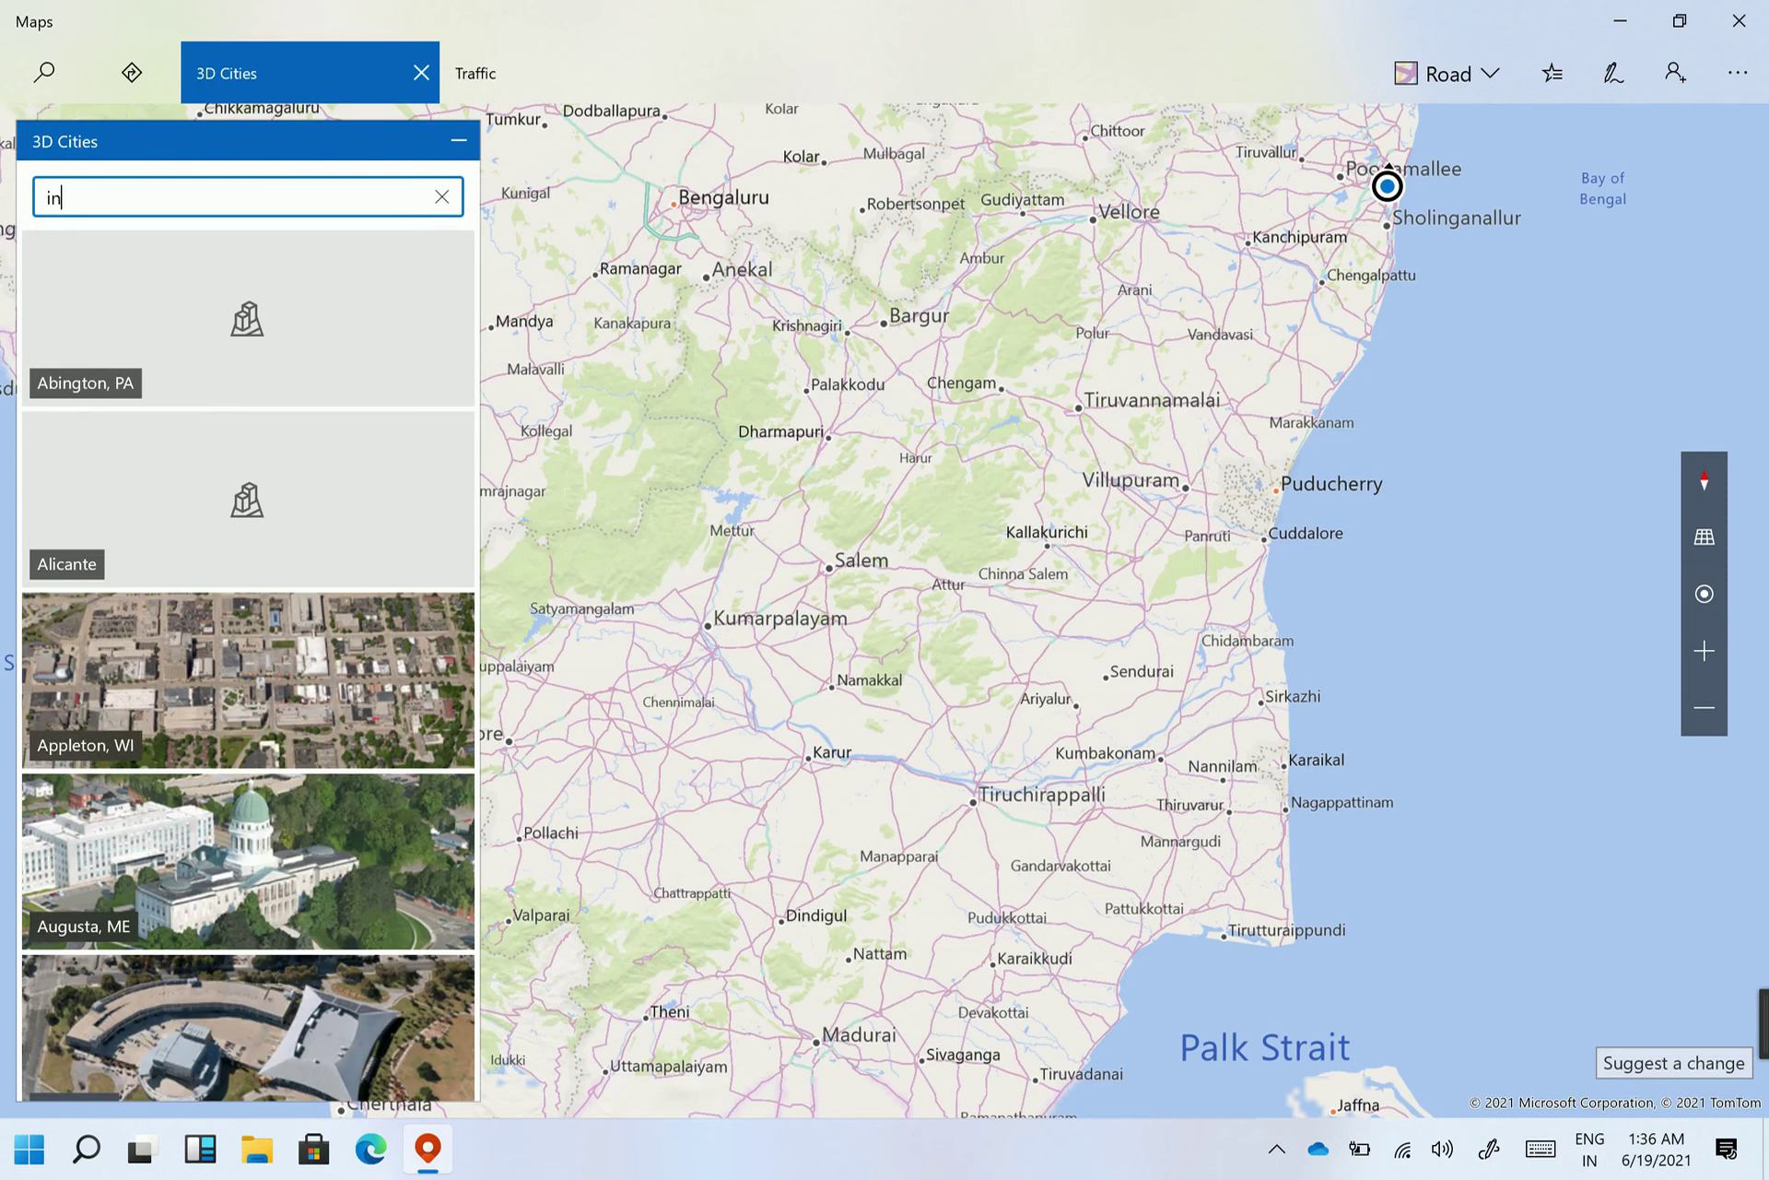
type("dia")
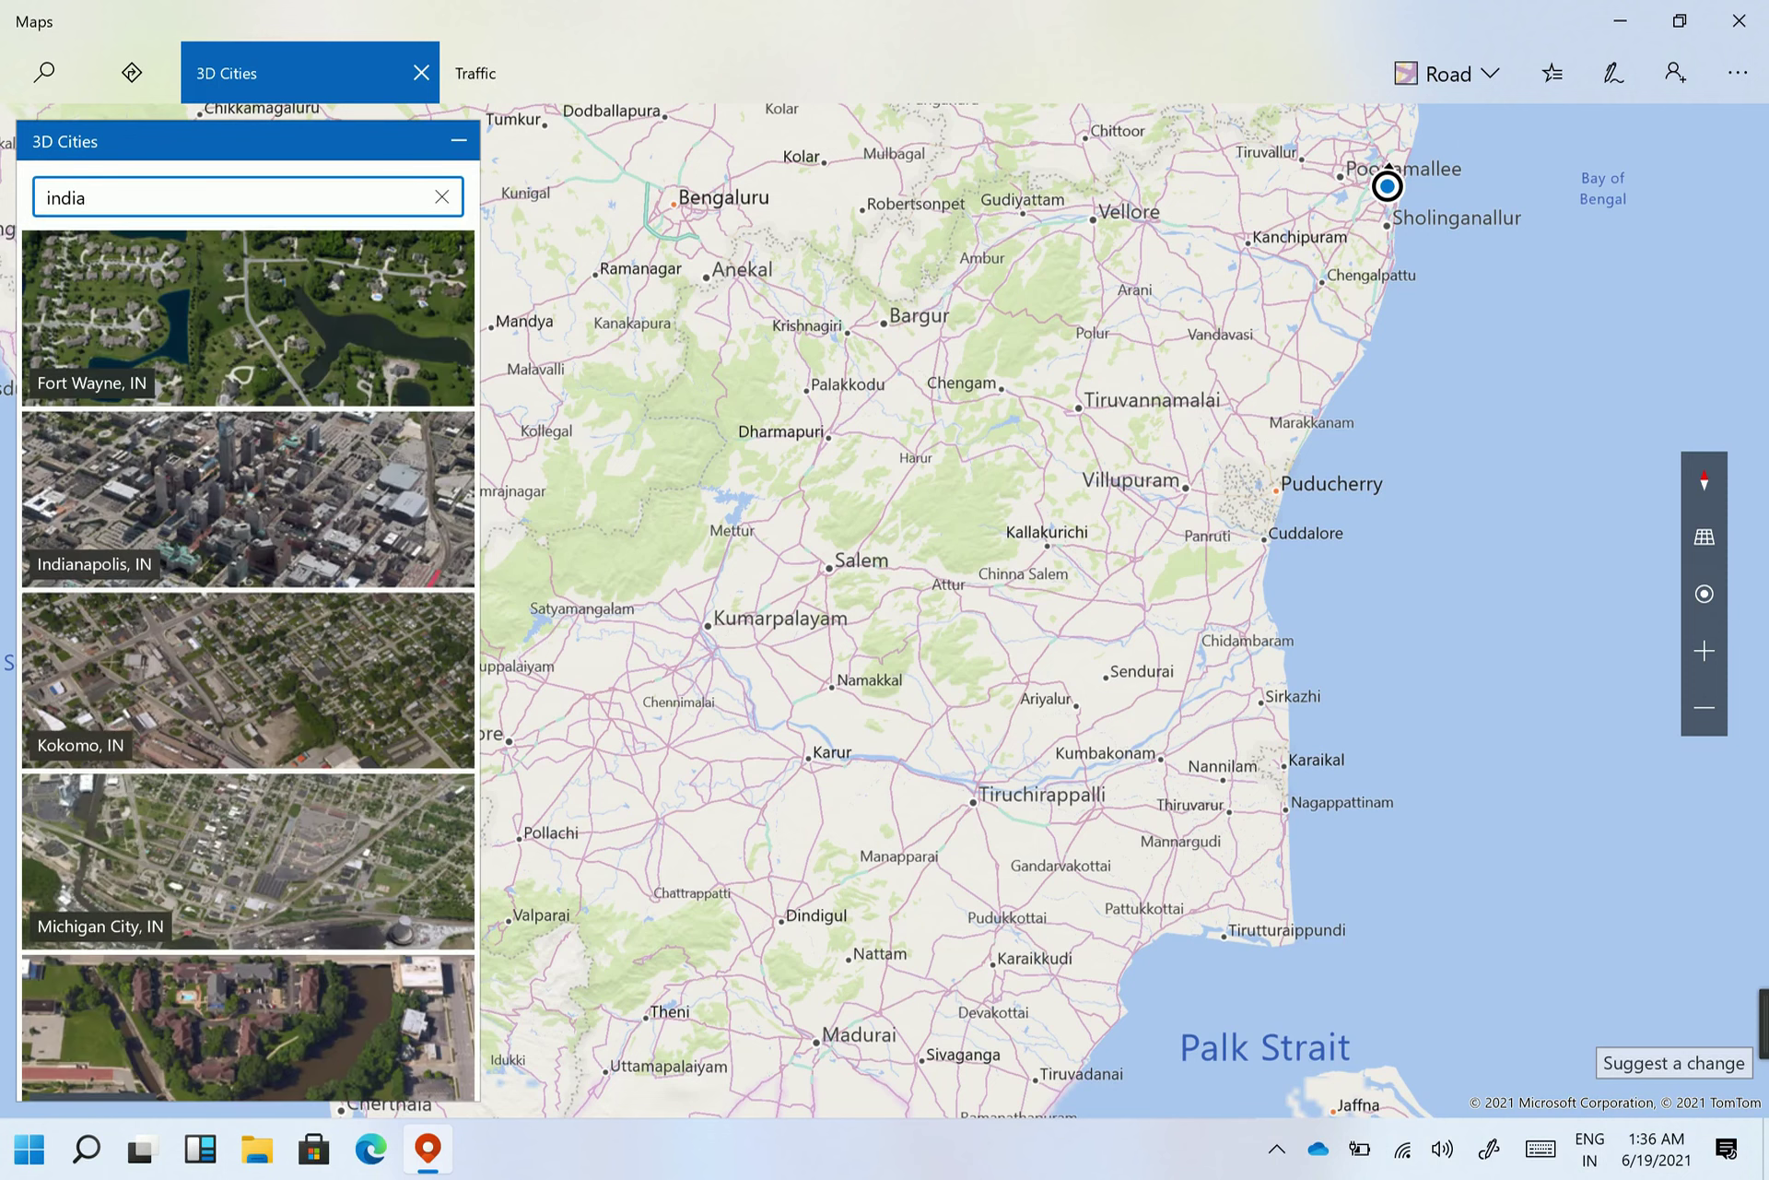
key("BackSpace")
type("a")
scroll(249, 664, "down", 2)
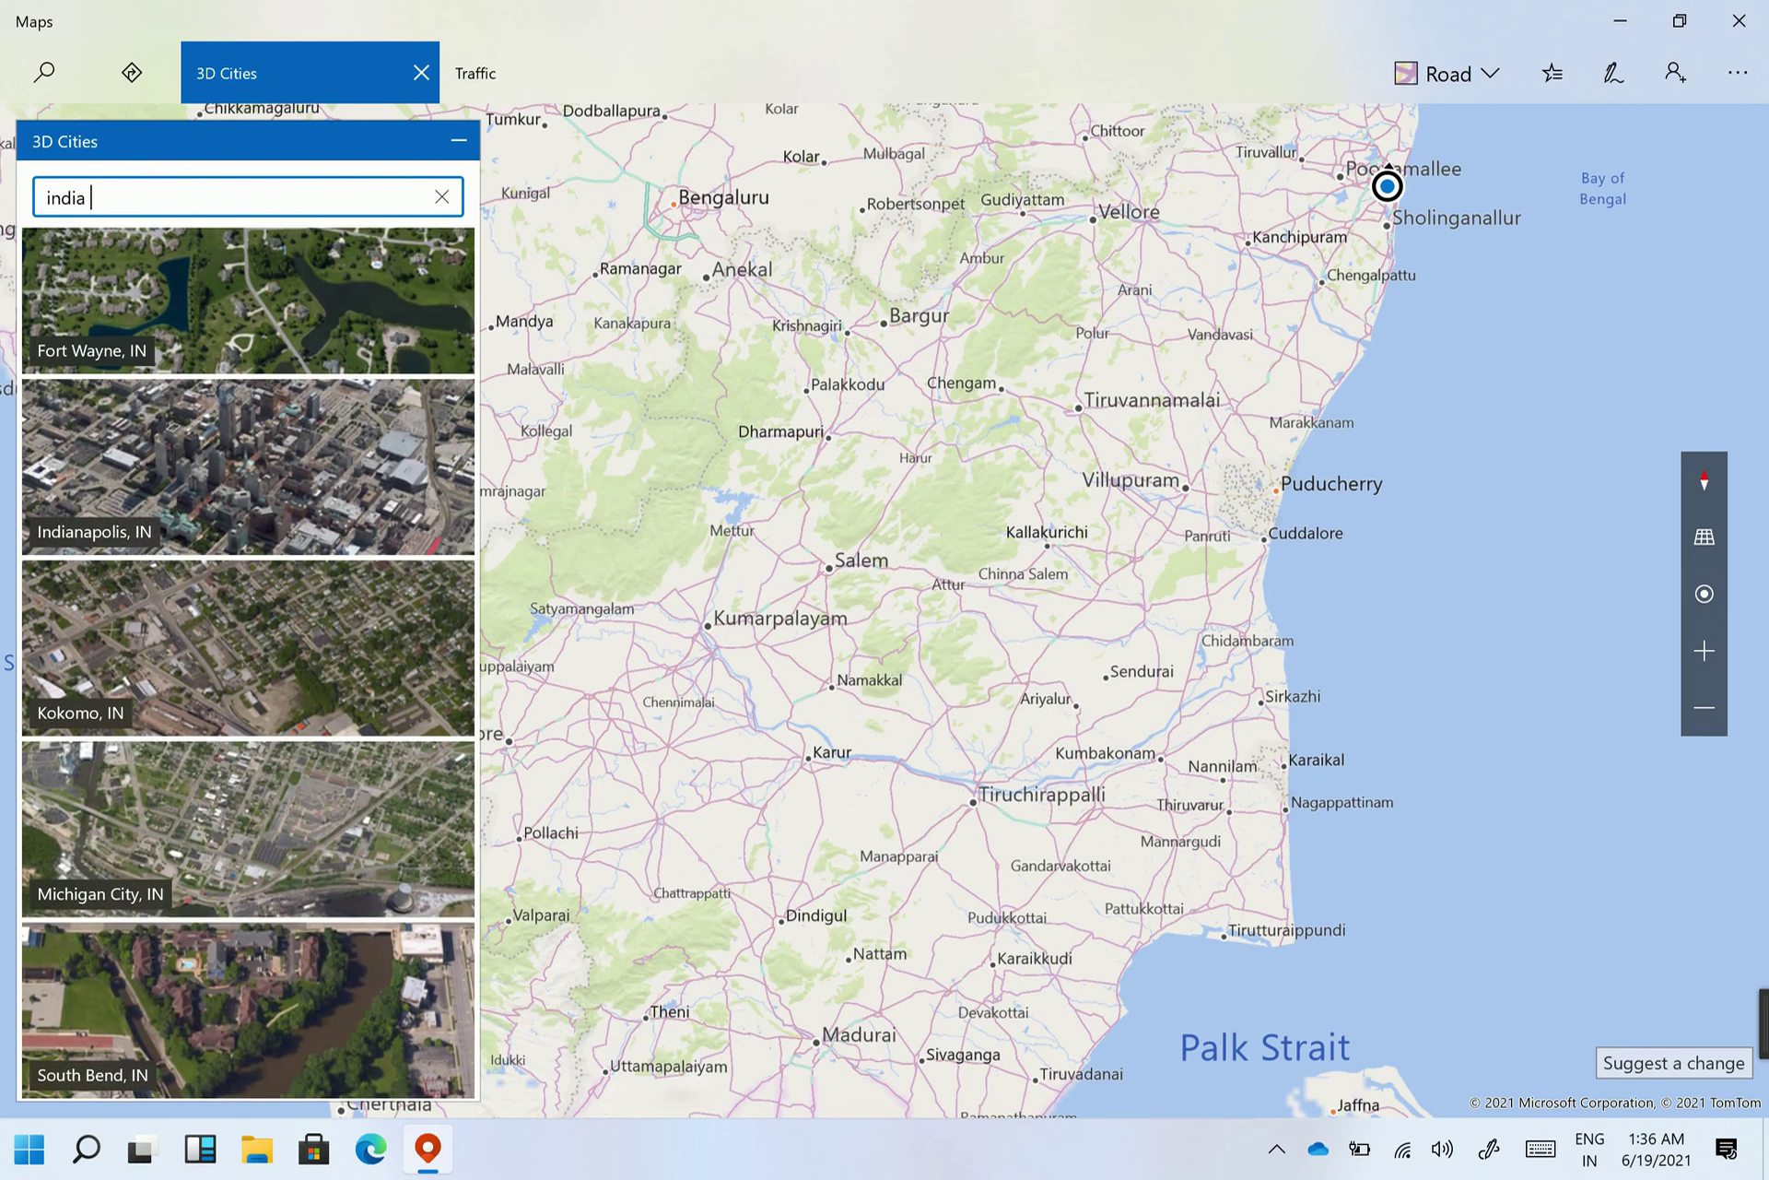
left_click(421, 72)
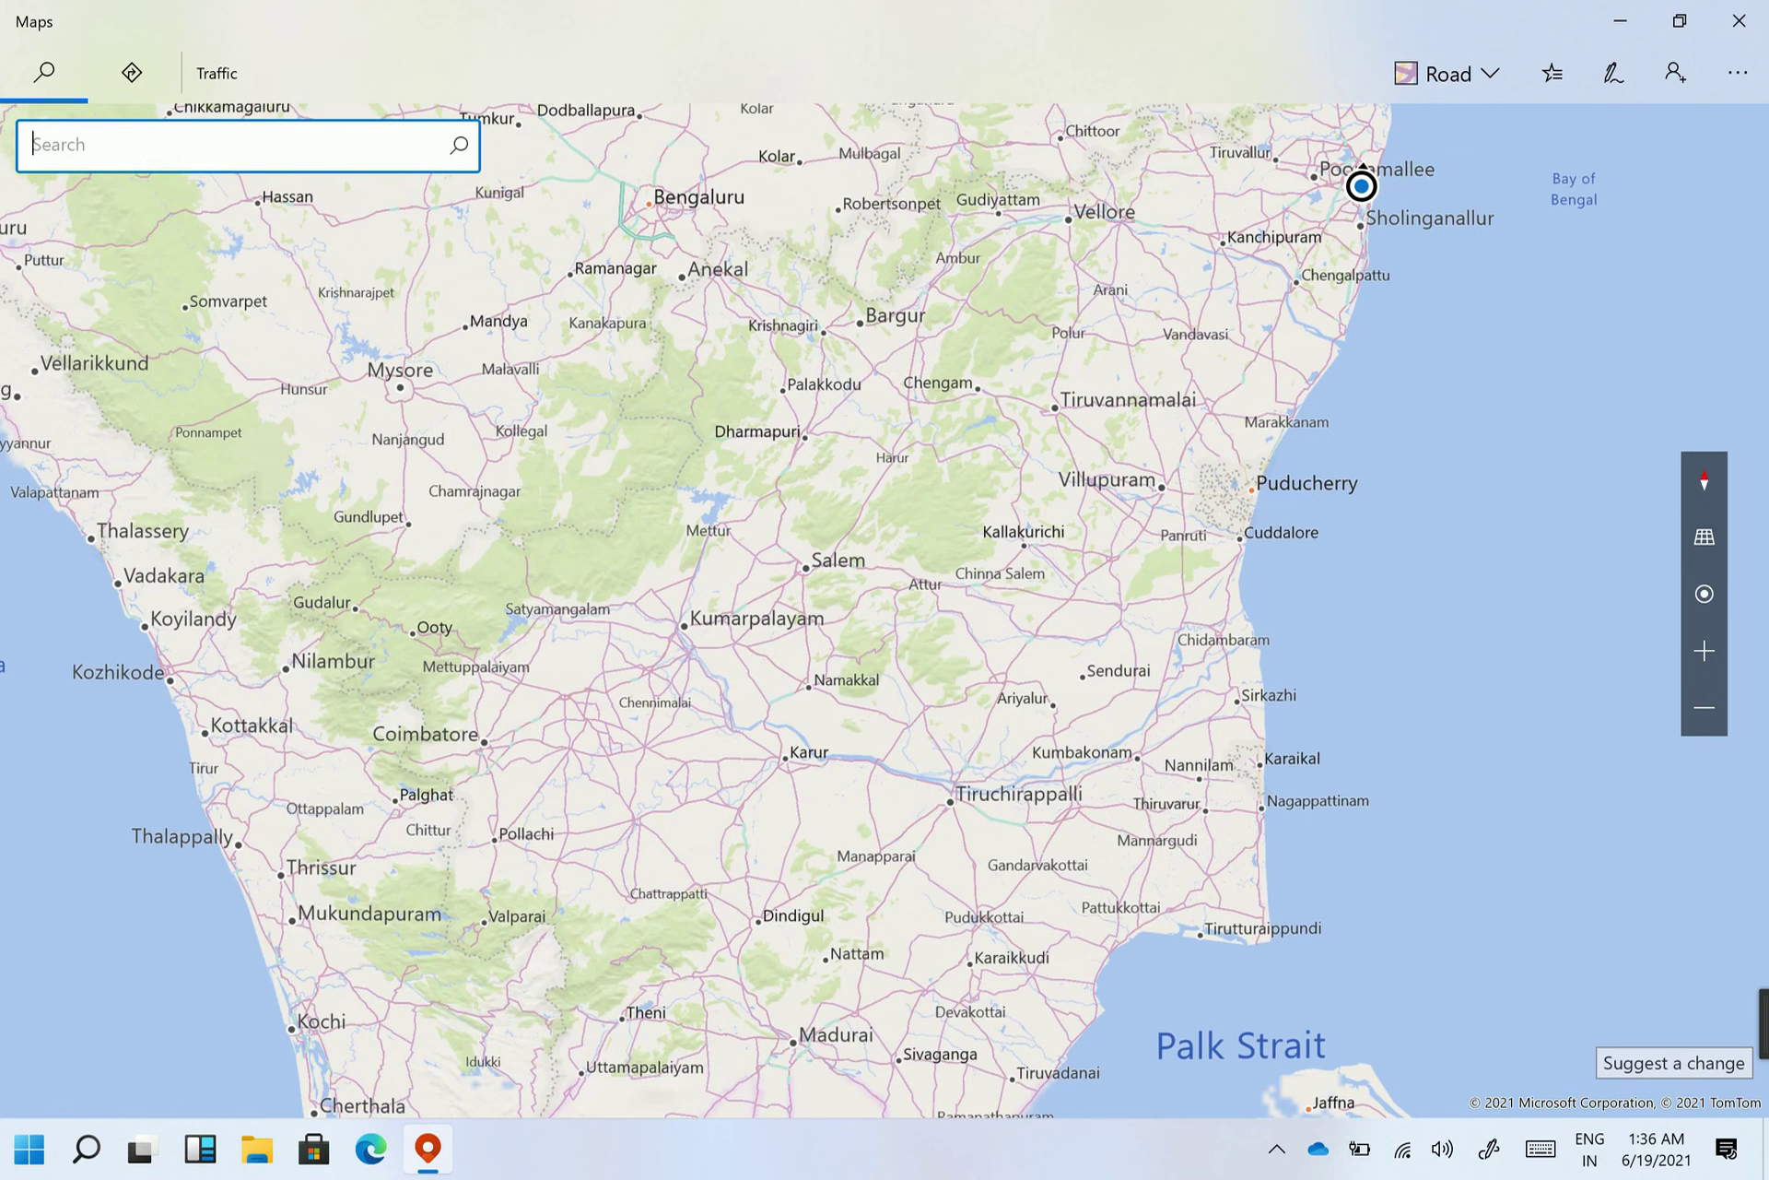
- Dismiss the recent map searches and close the Maps app
left_click(239, 145)
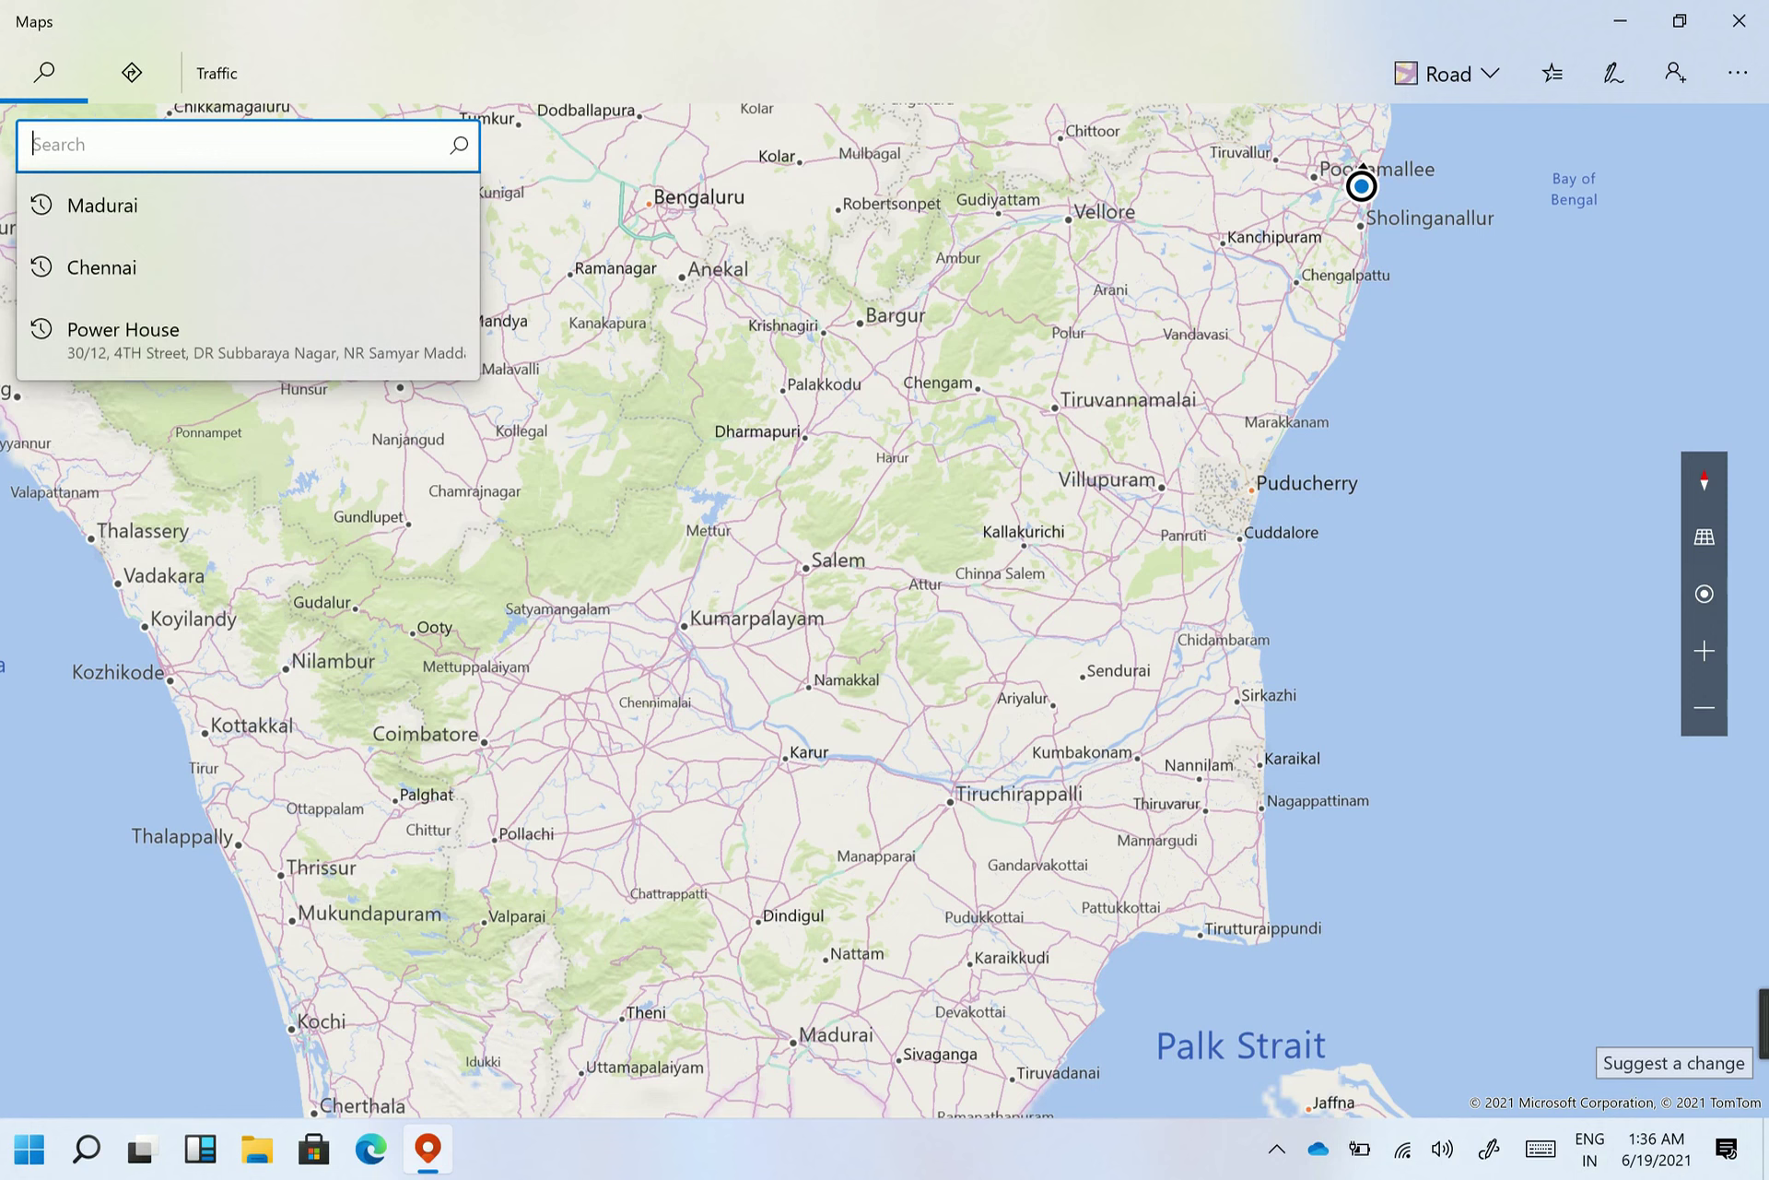
key("Escape")
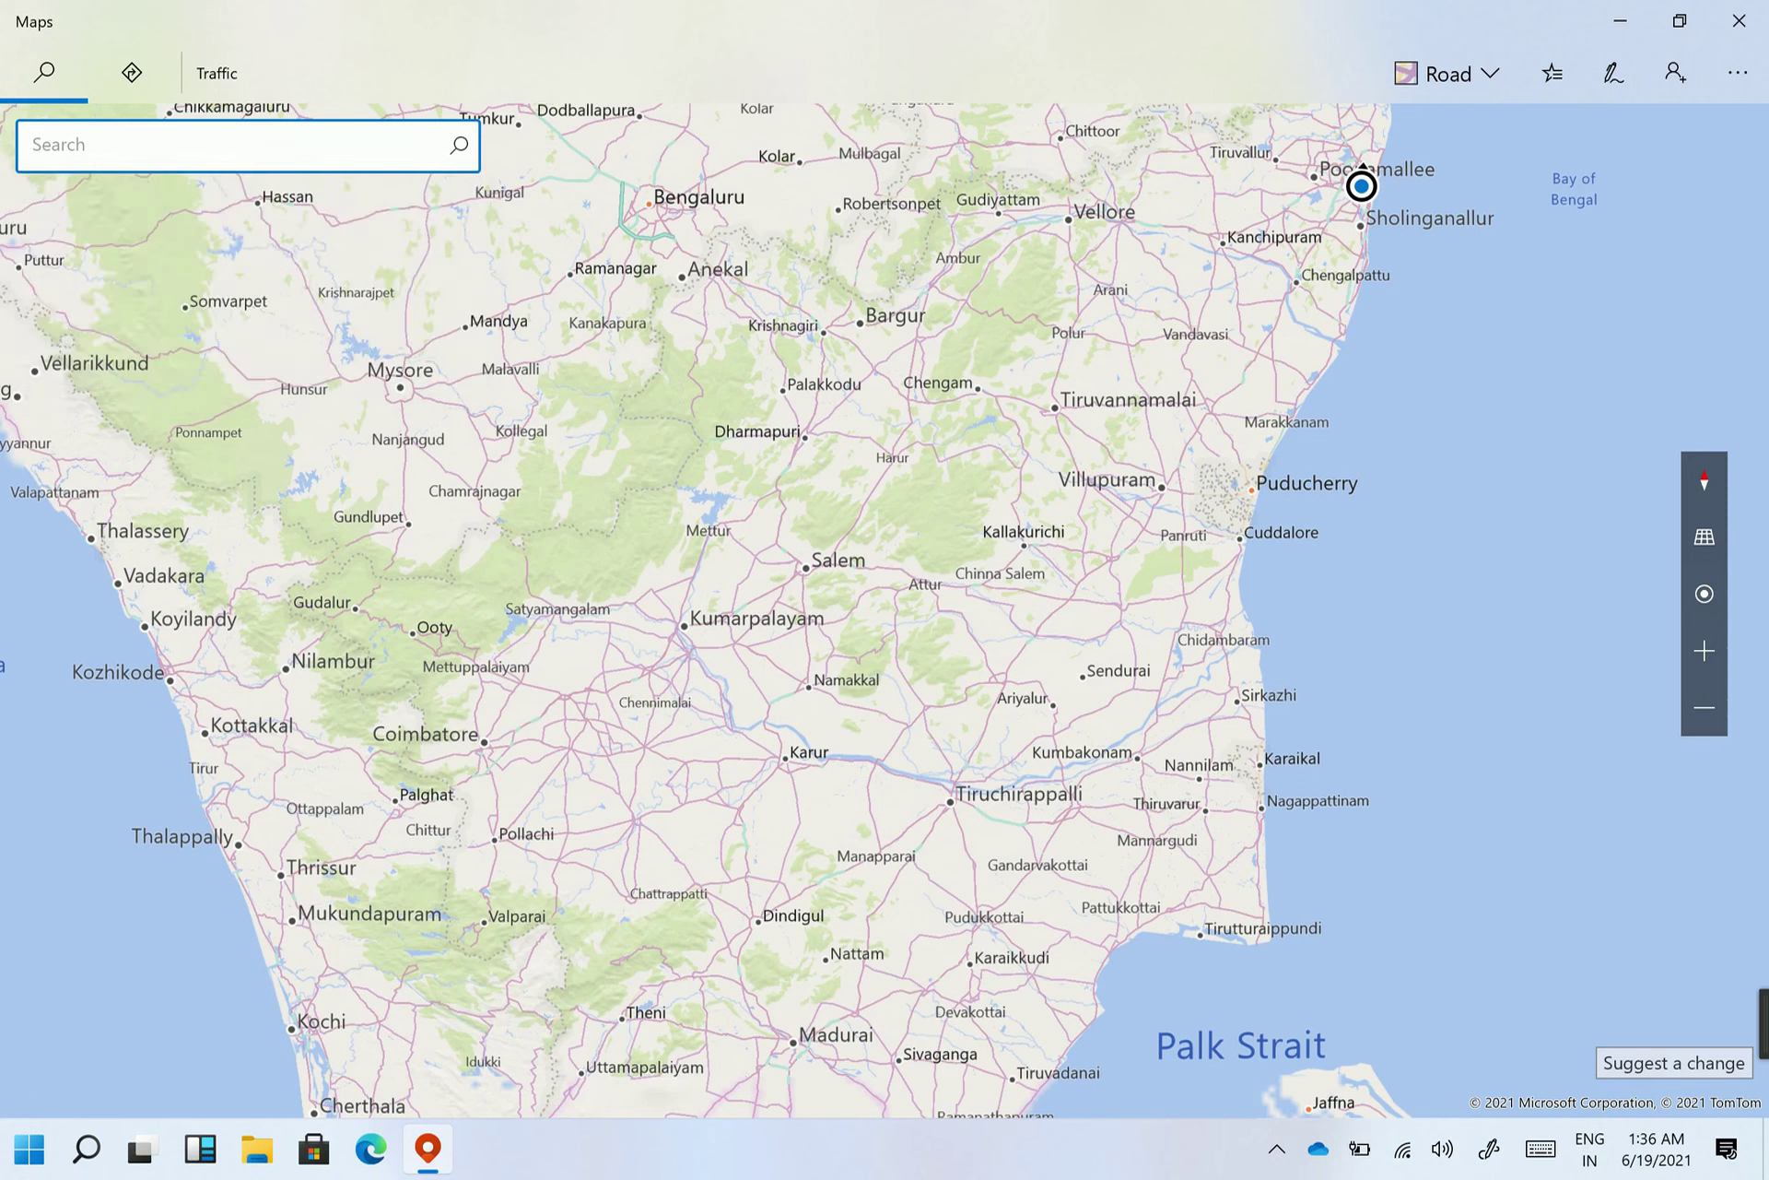
key("alt+F4")
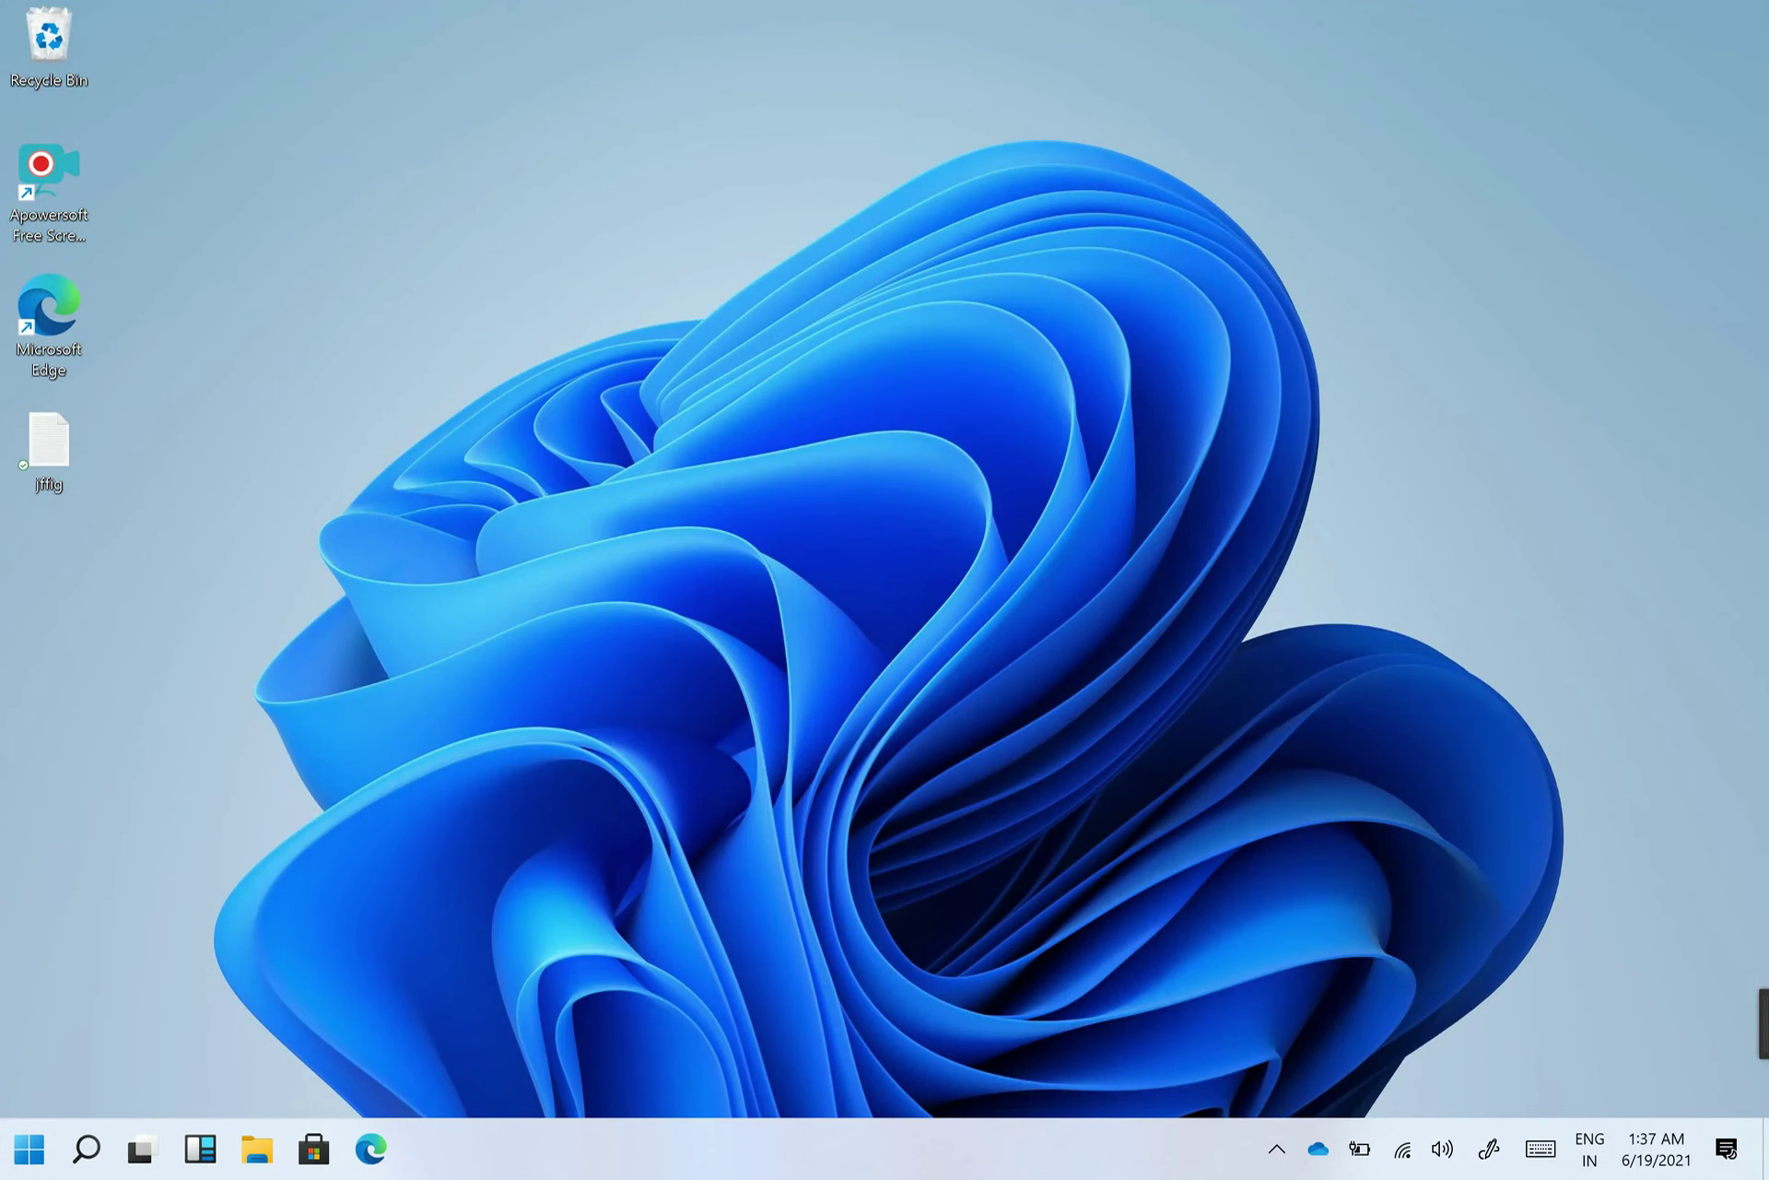
- Open File Explorer from the desktop and maximize its window
left_click(257, 1149)
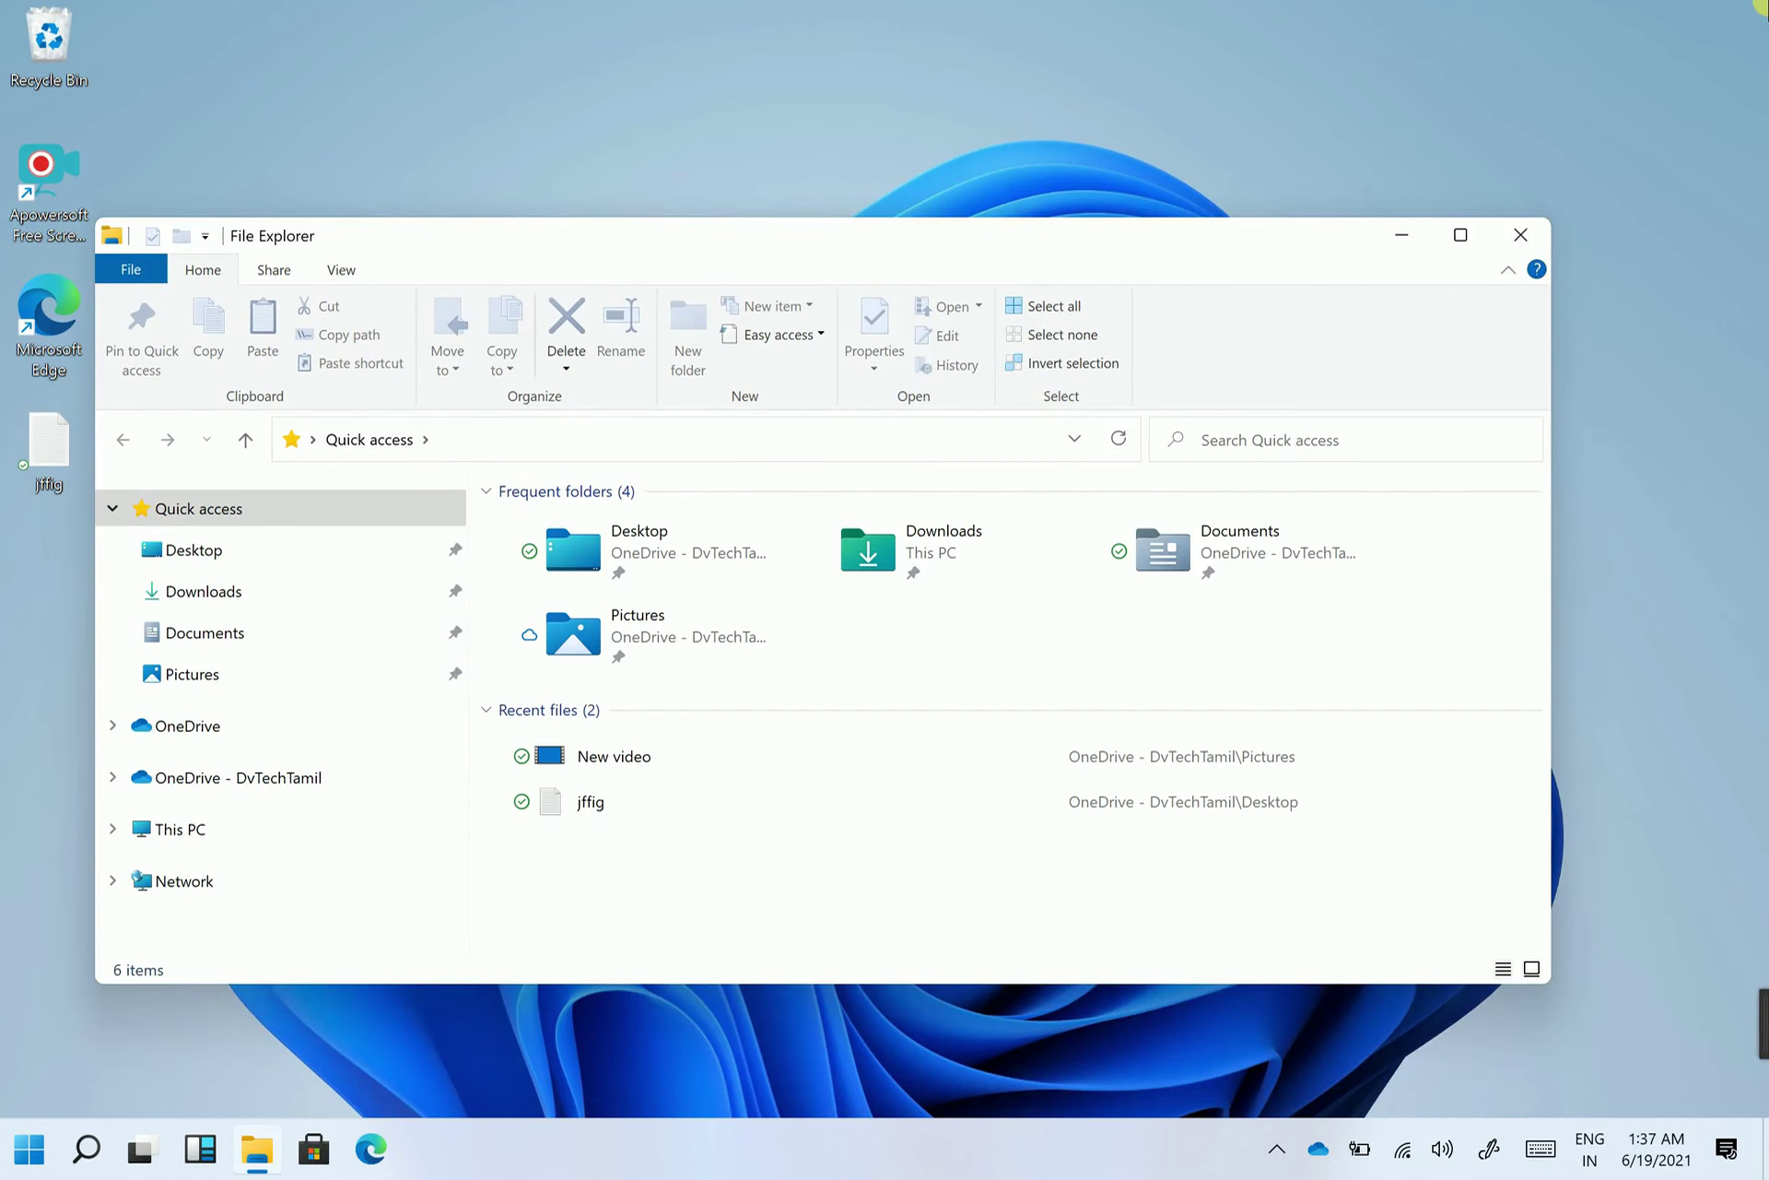
mouse_move(1462, 244)
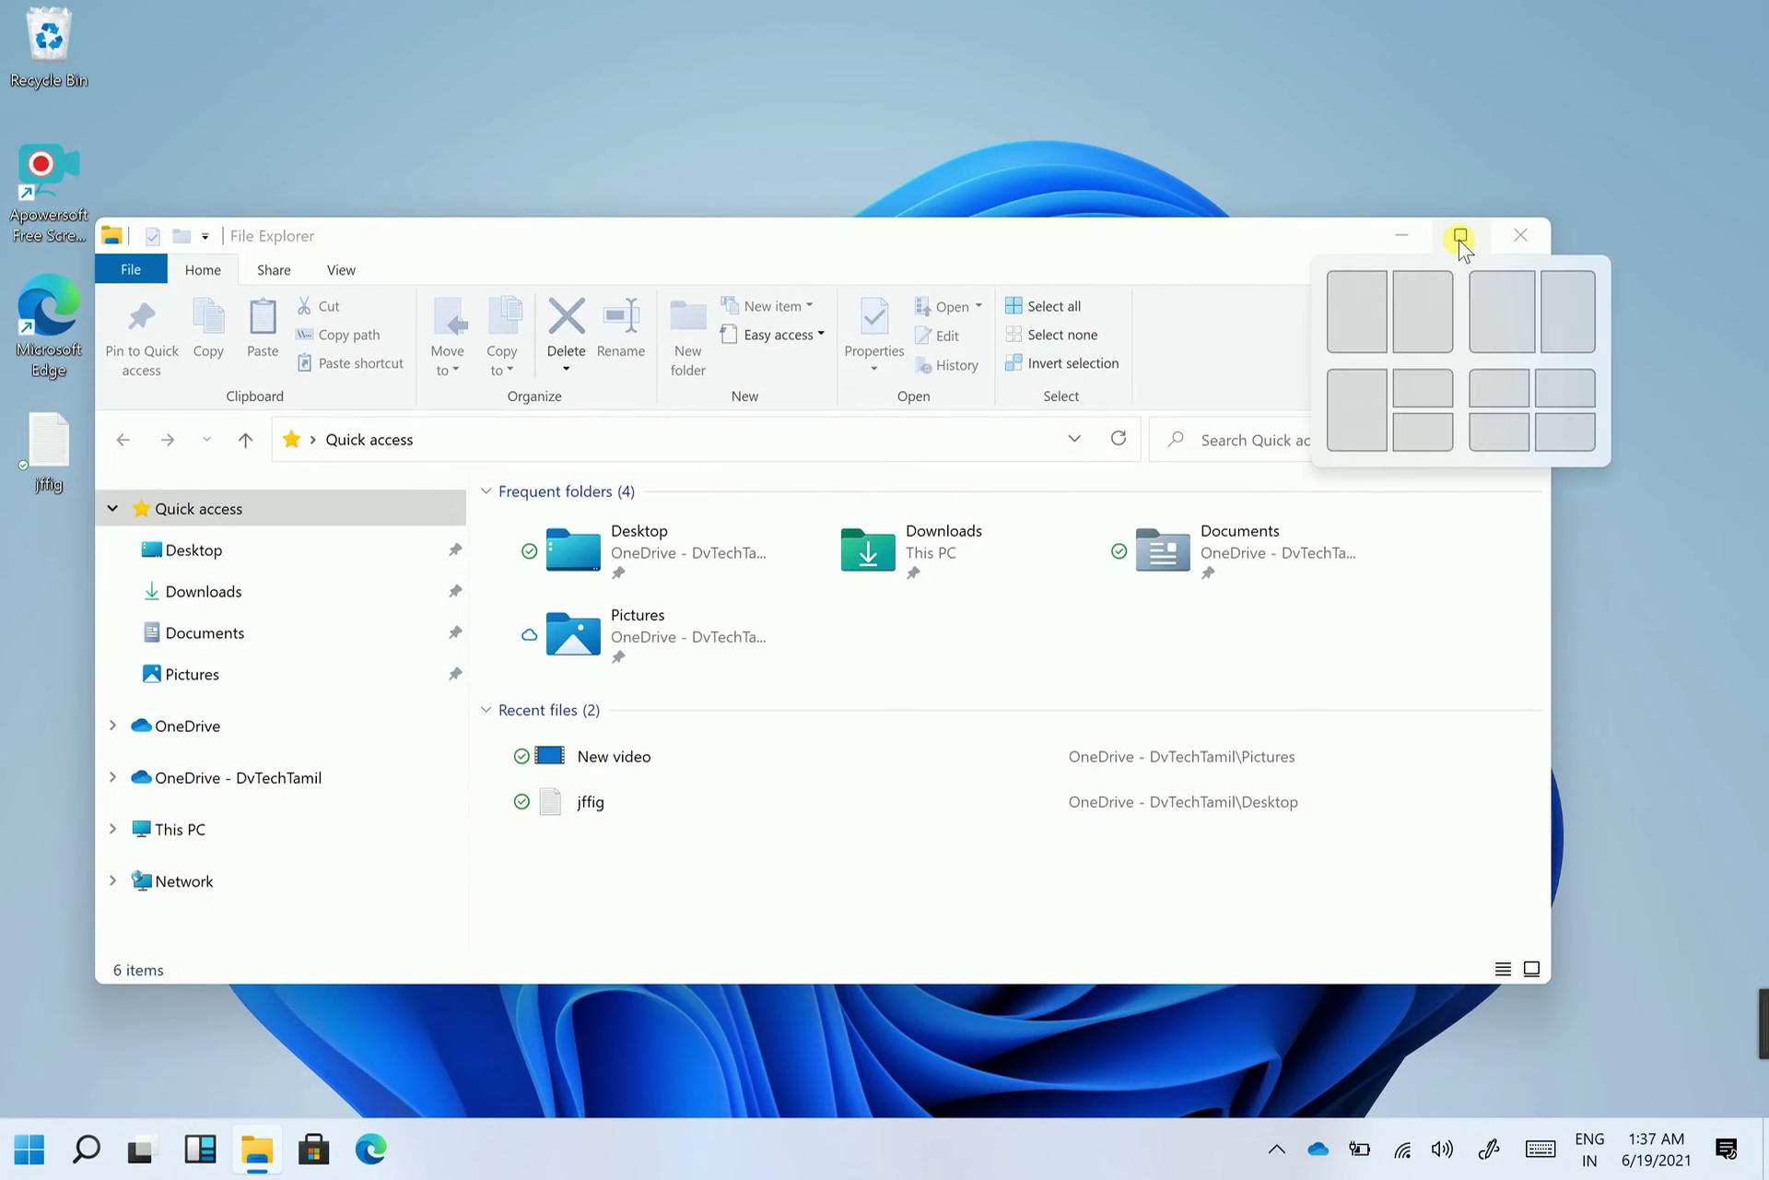
left_click(1352, 311)
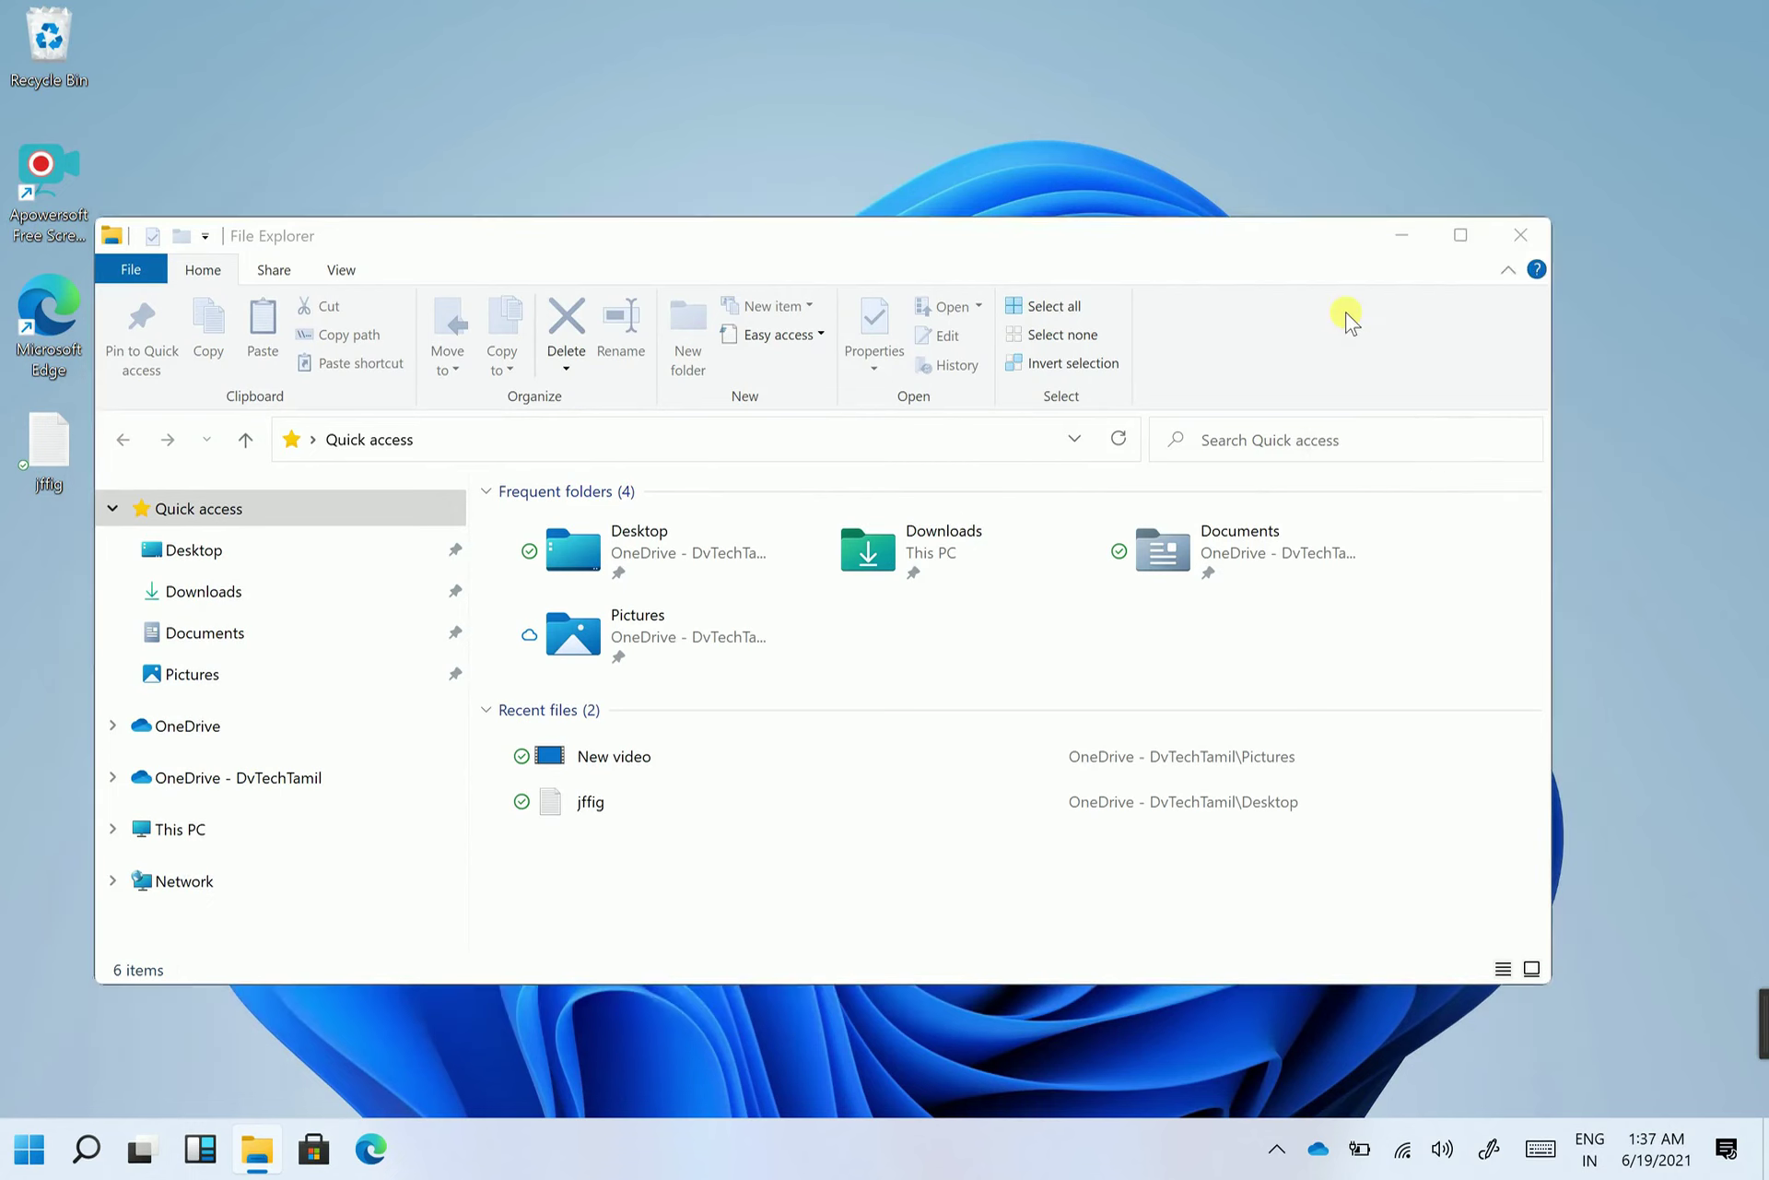
double_click(780, 22)
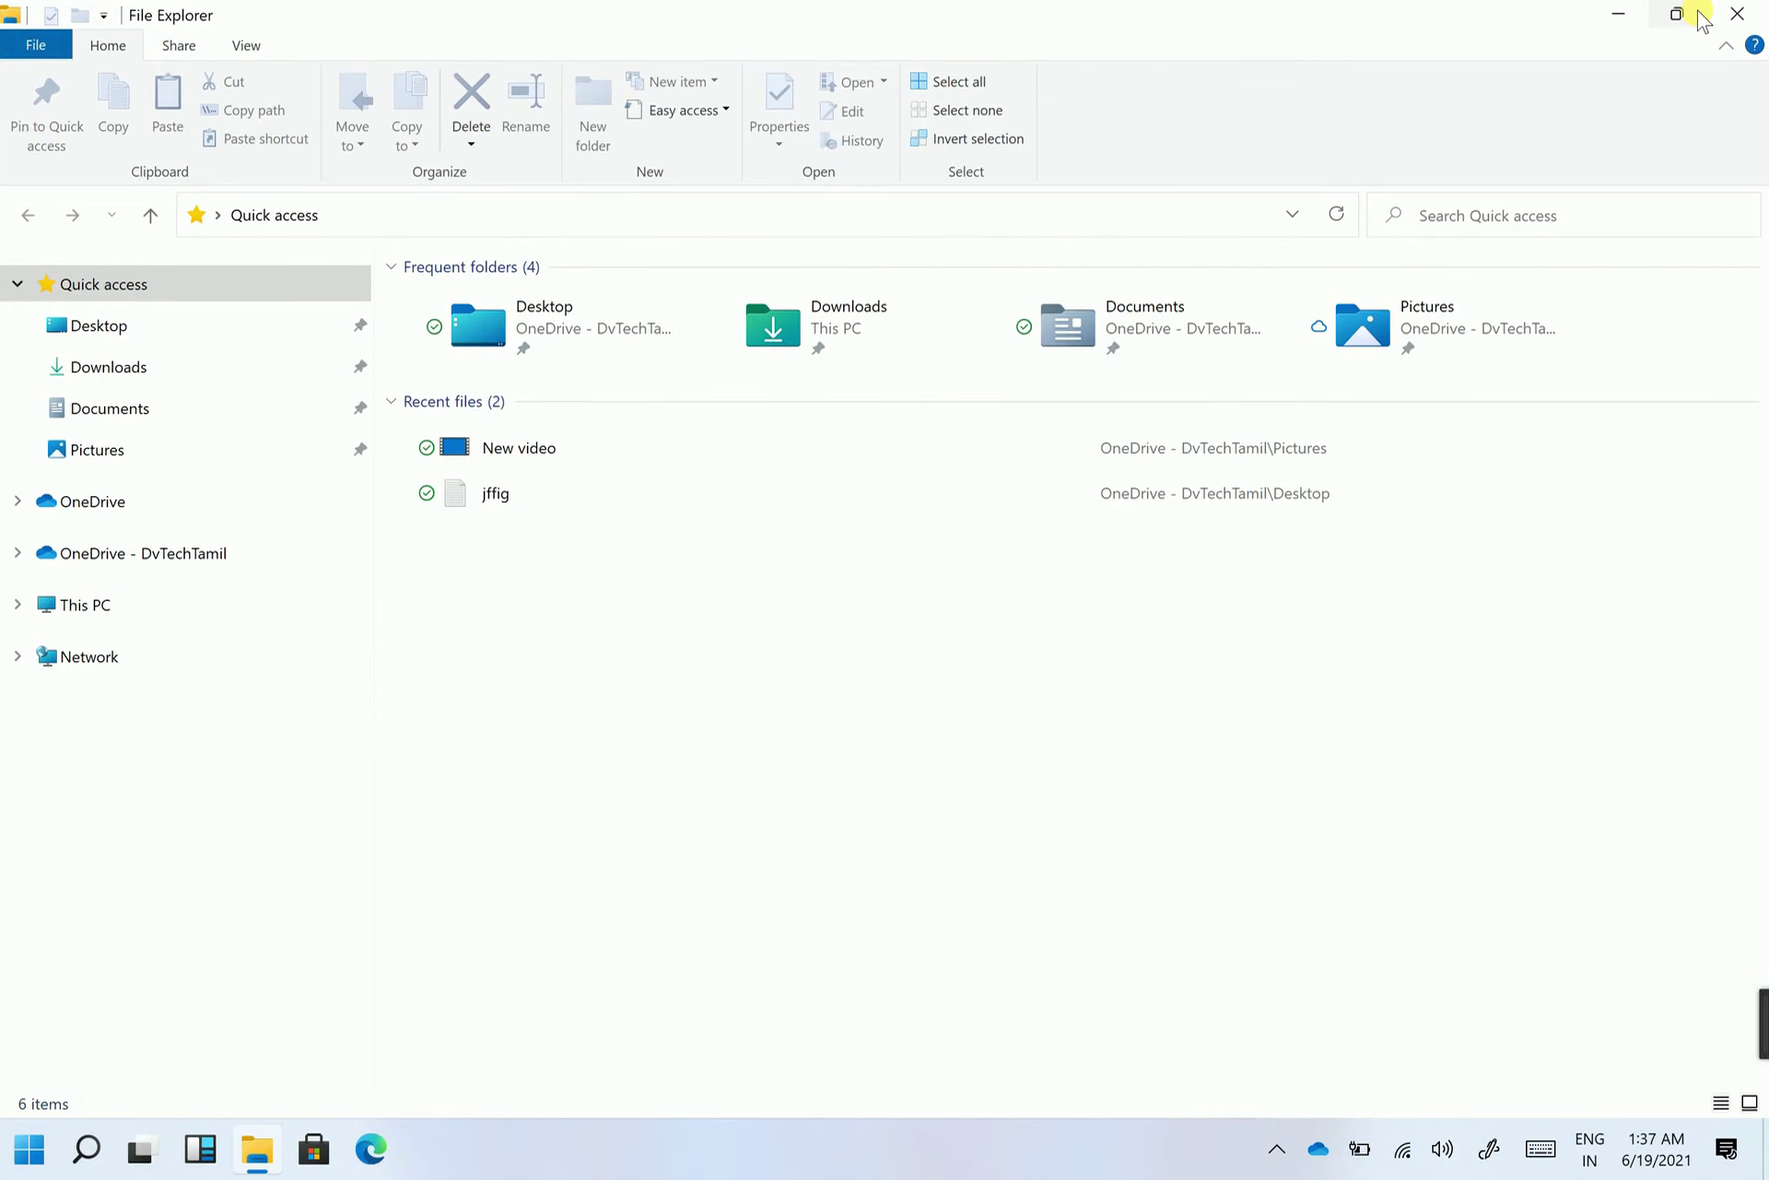
- Use the two-column snap layout to fit File Explorer to the left half of the screen and then the right half
mouse_move(1701, 18)
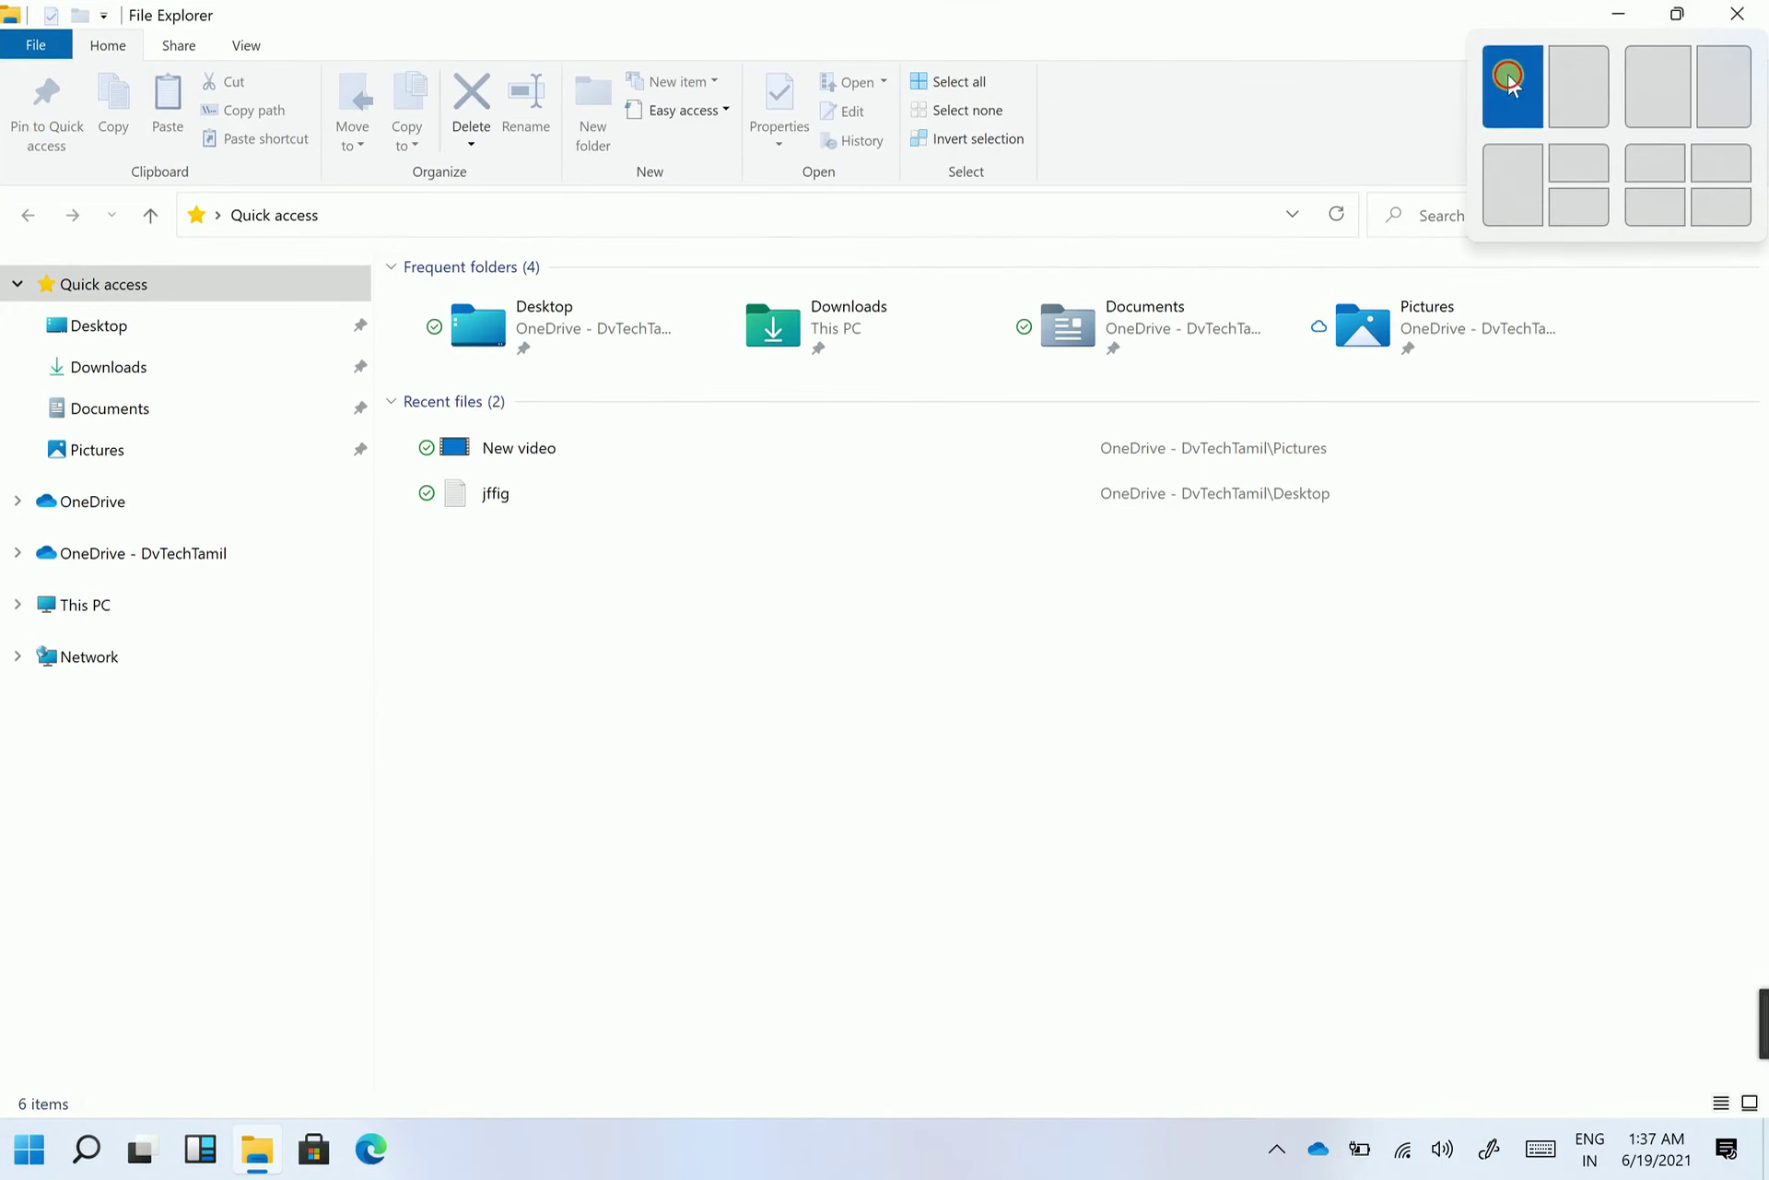
left_click(1513, 79)
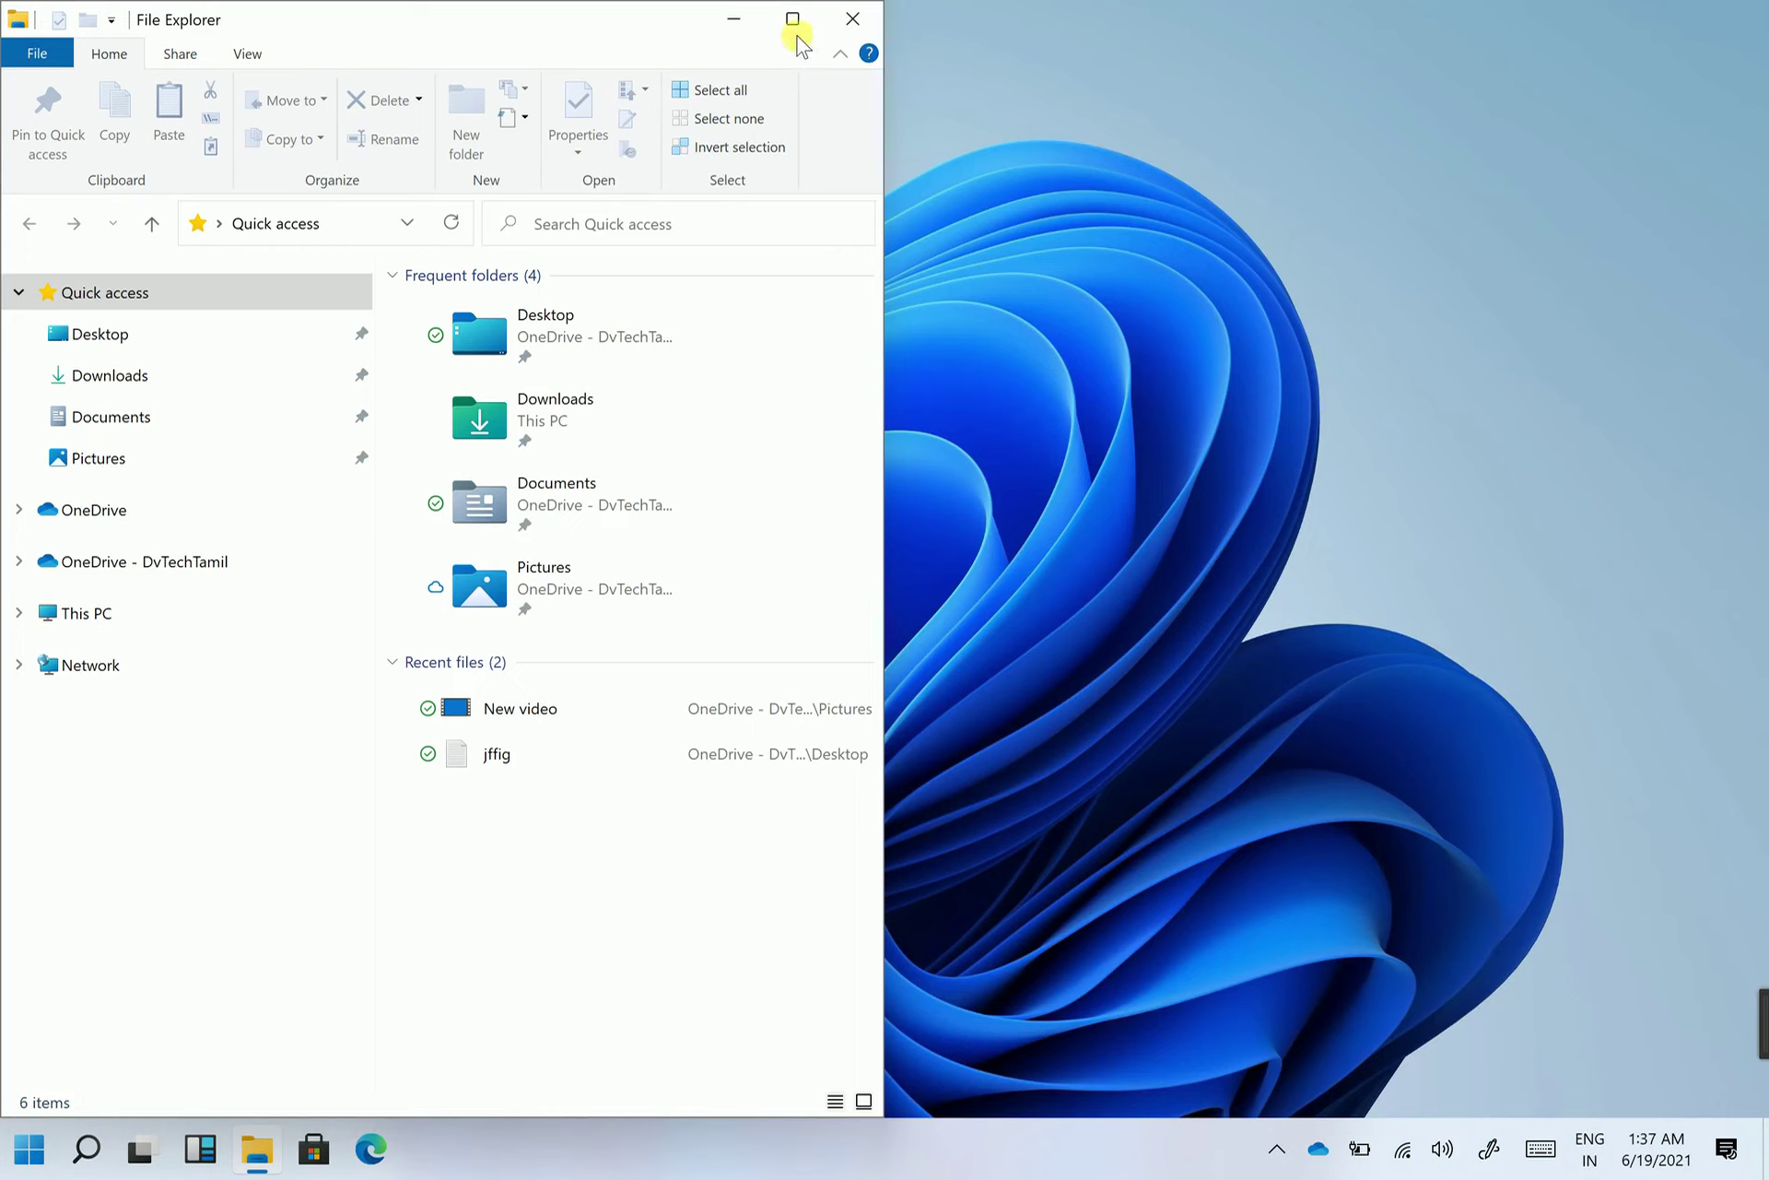
mouse_move(793, 21)
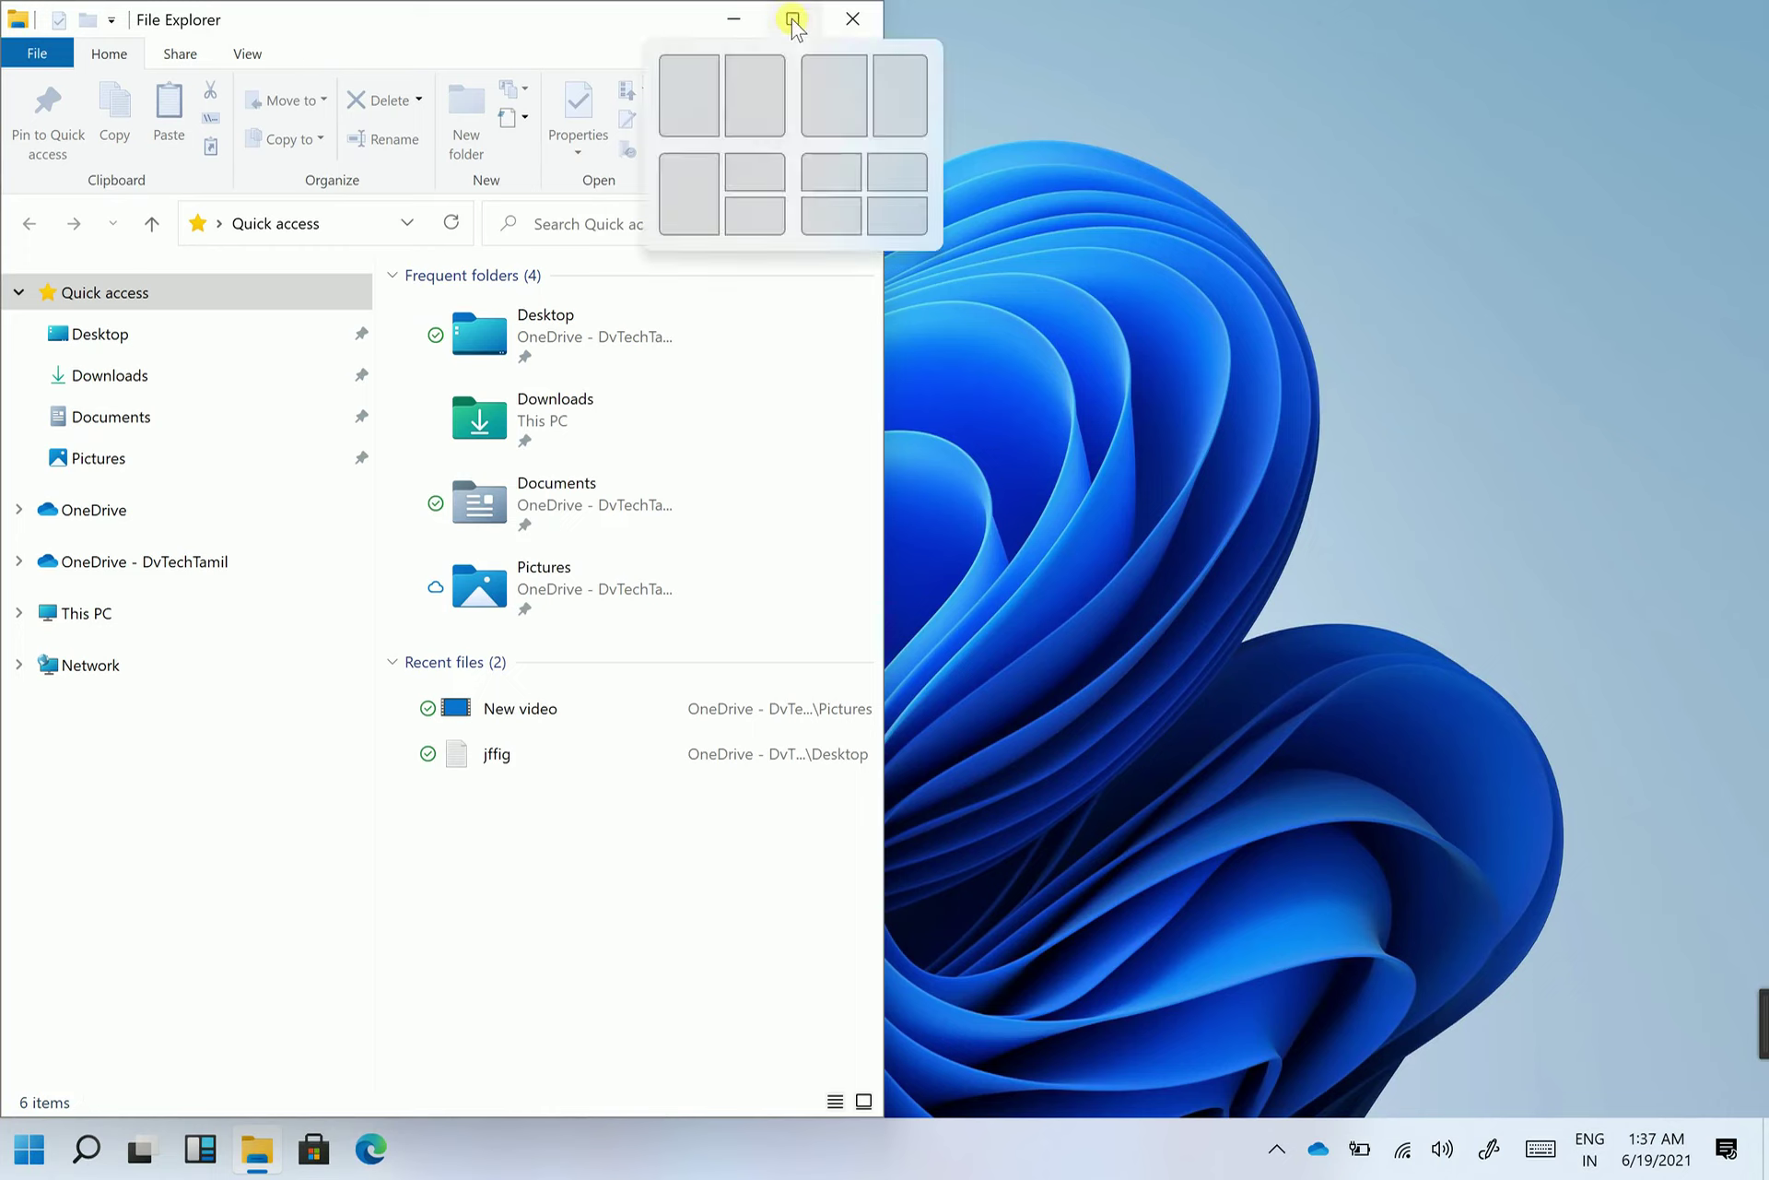
left_click(773, 75)
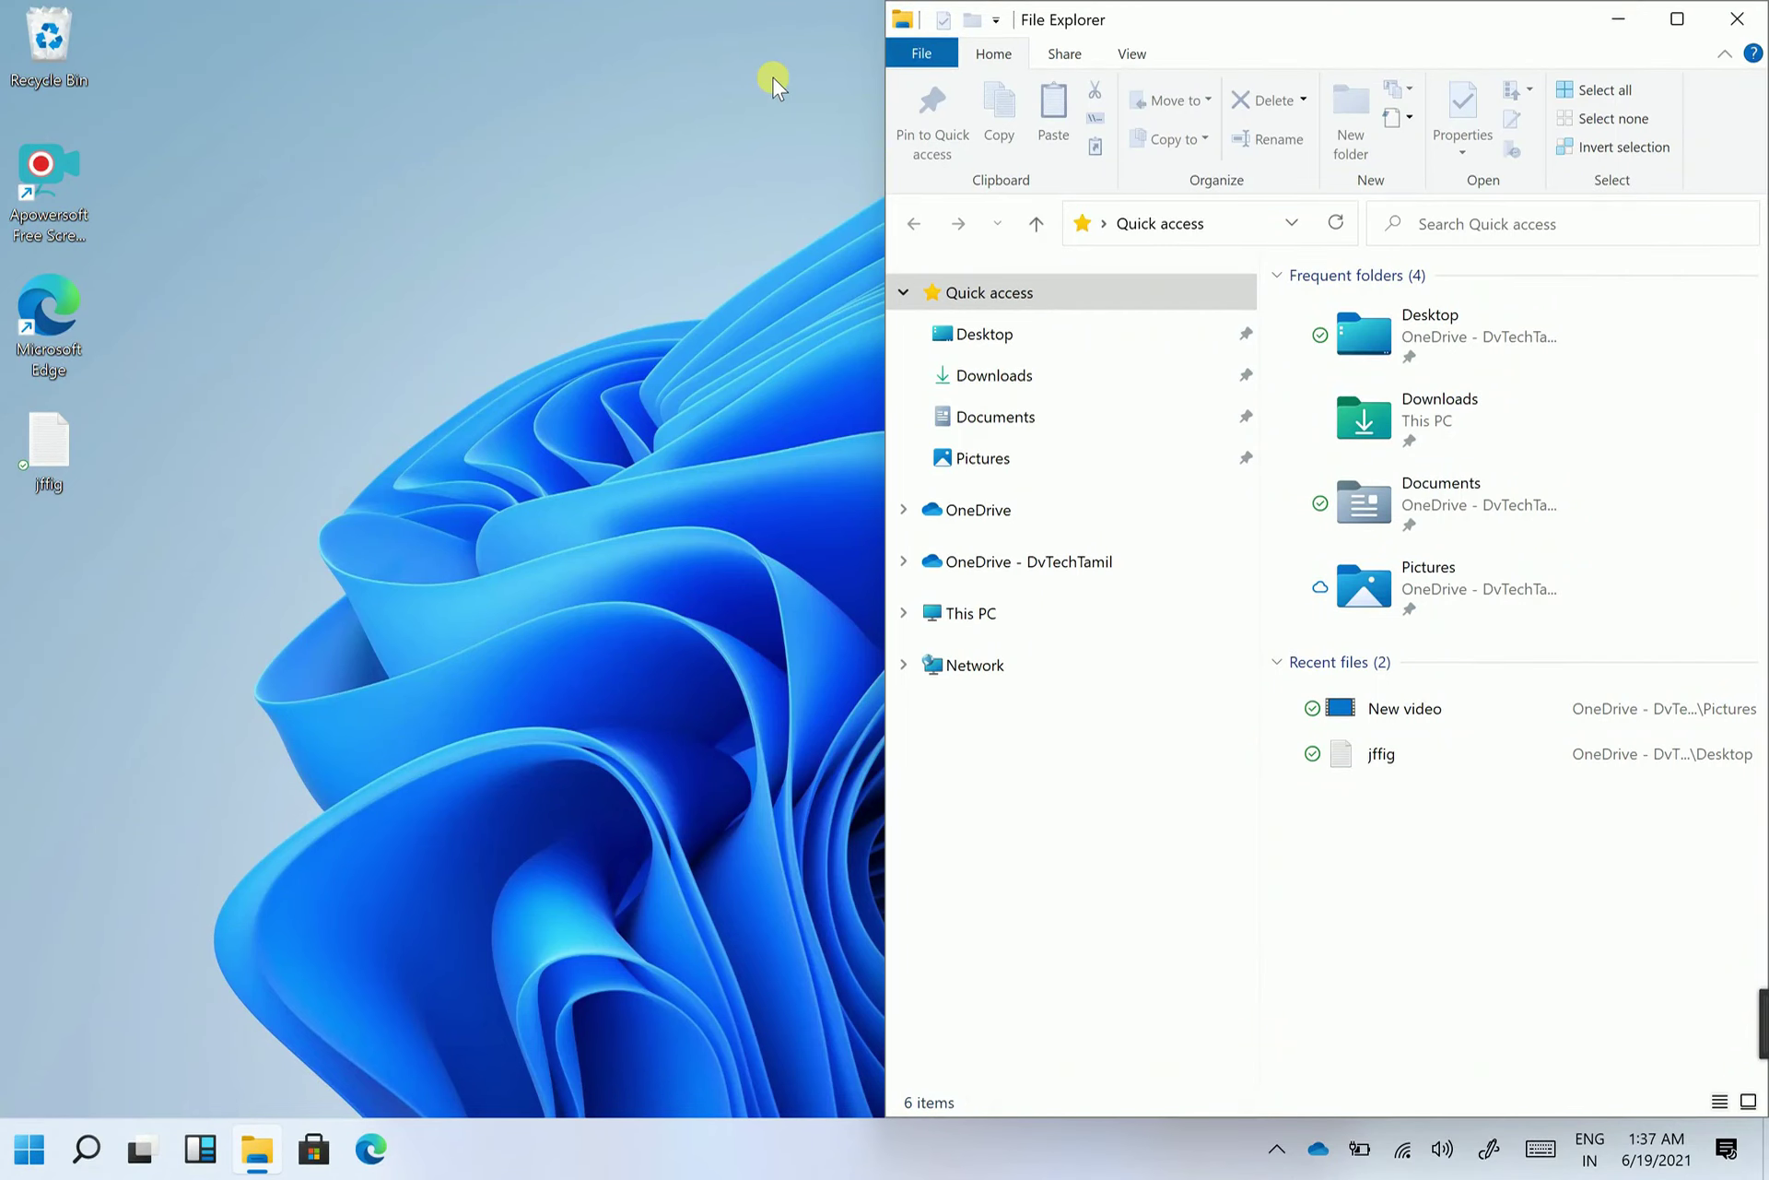
- Move the snapped File Explorer window to the left half of the screen and back to the right half
key("super+Left")
key("super+Left")
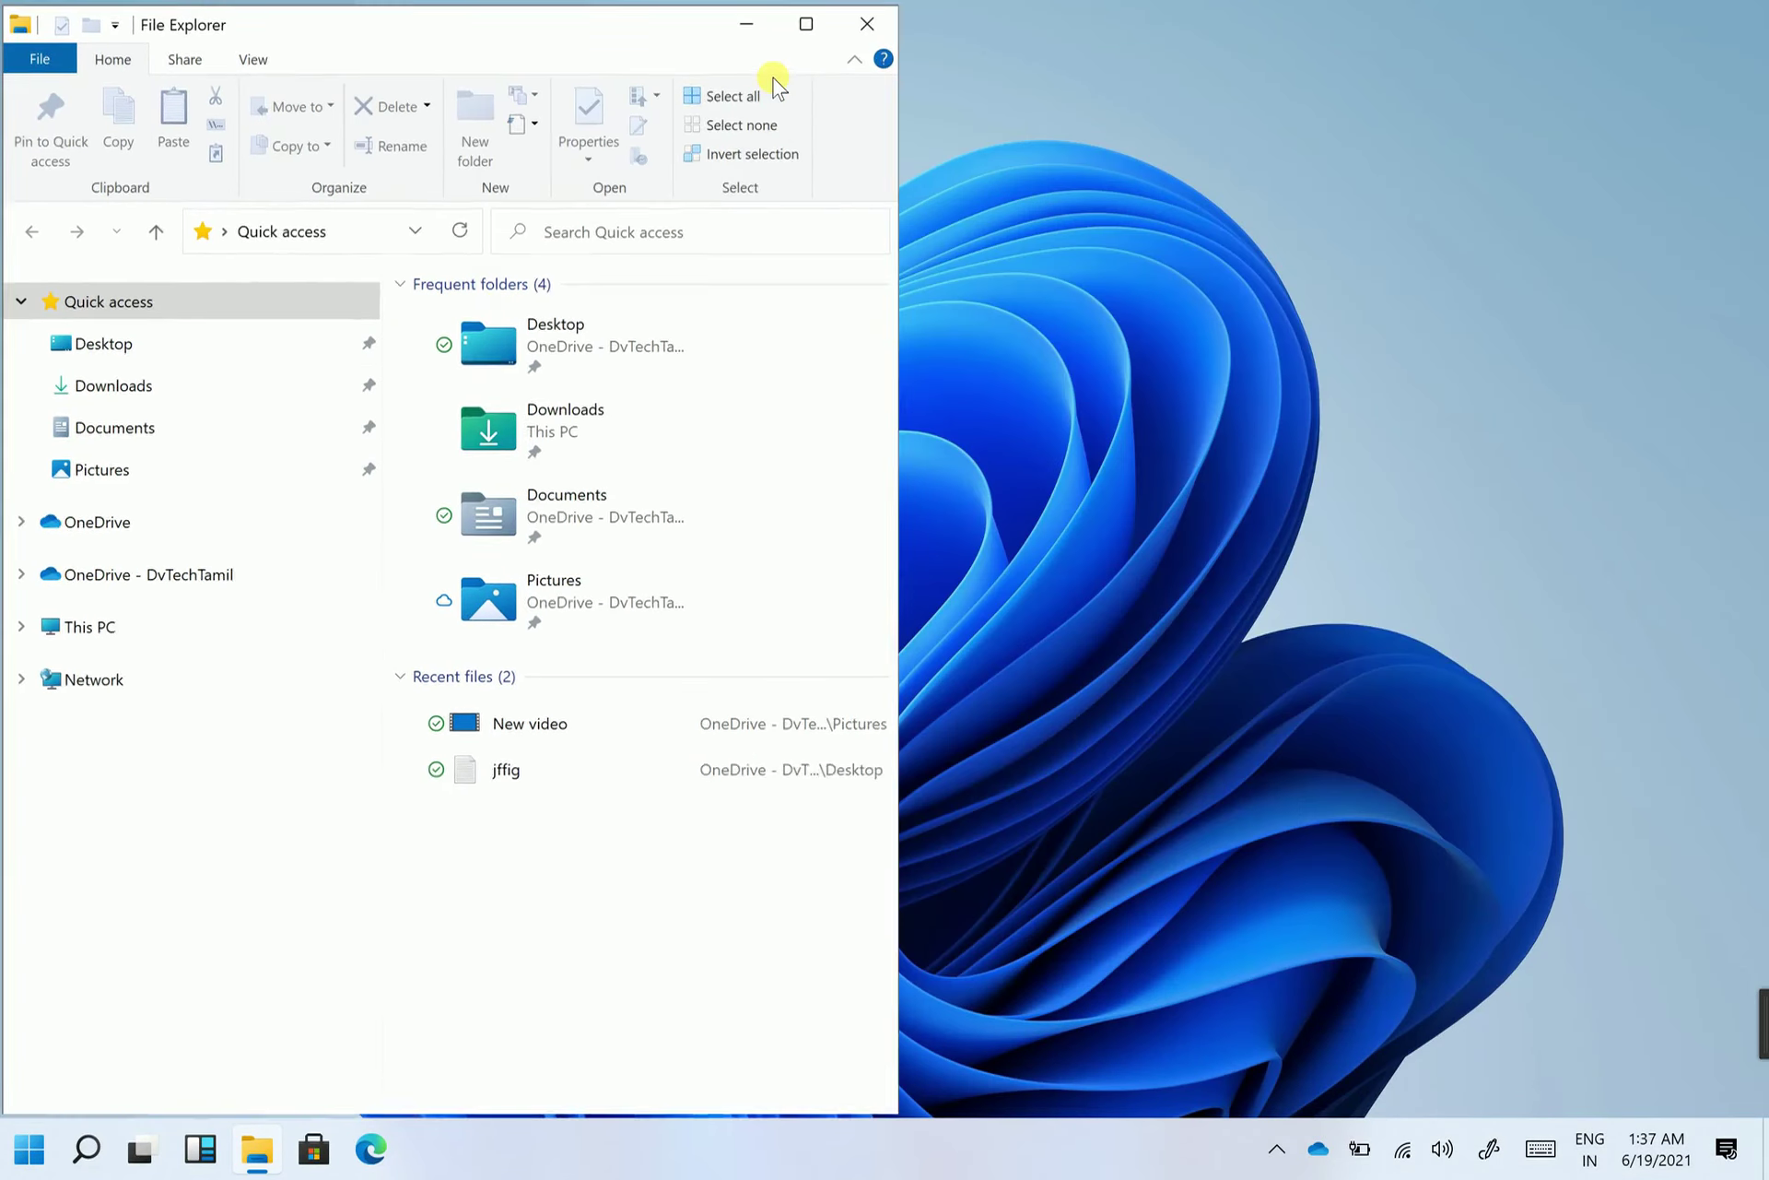
key("super+Right")
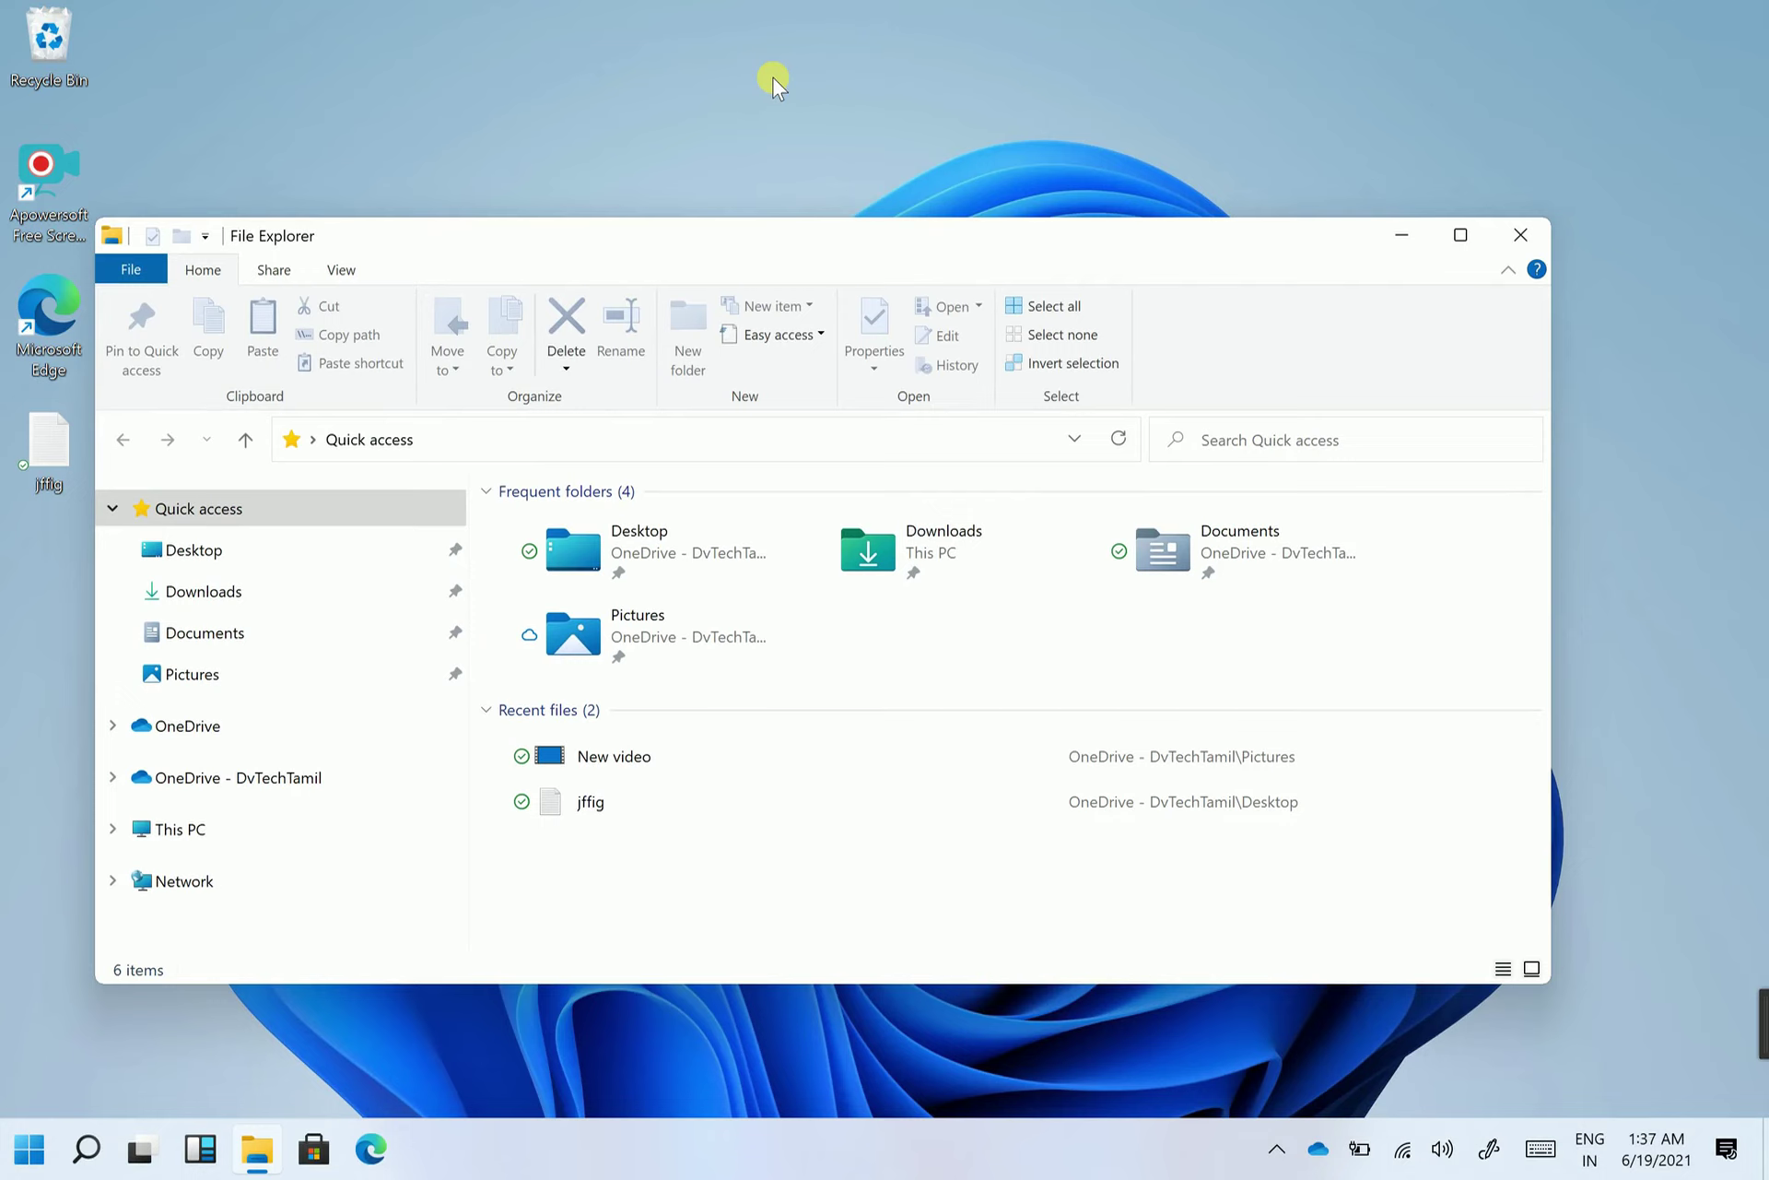
key("super+Right")
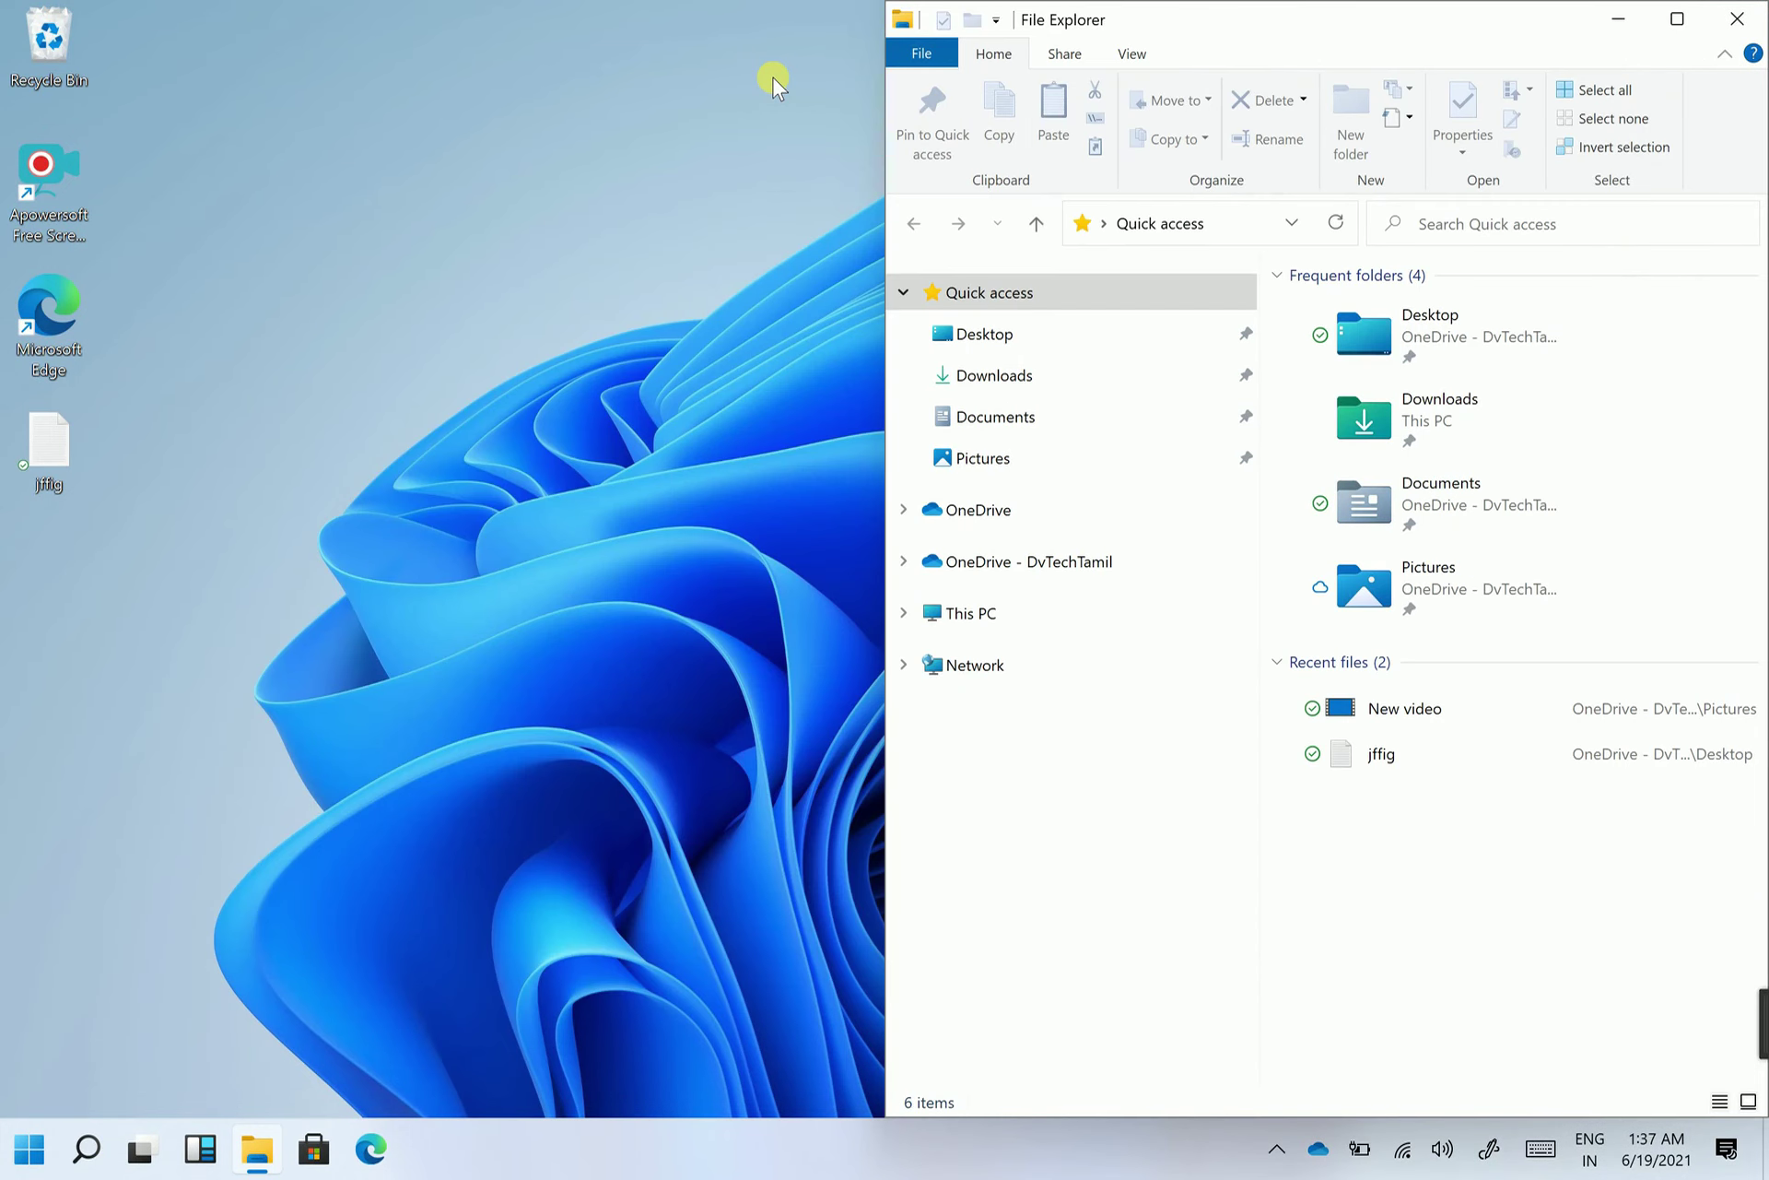